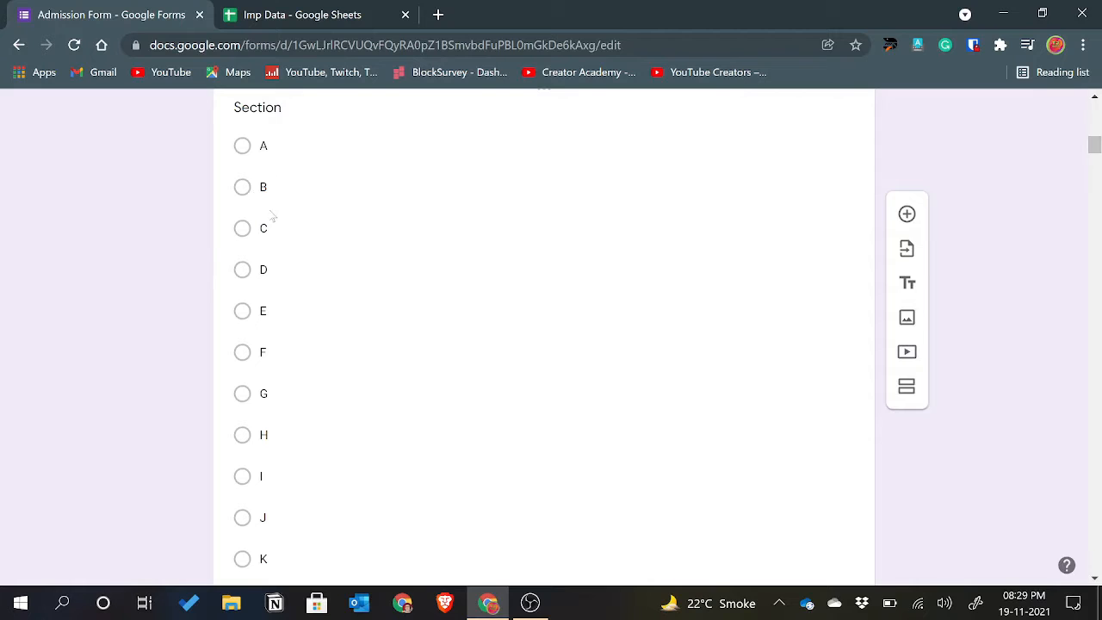
# Step: Review the existing Admission Form alongside the Class and State name lists in the Imp Data spreadsheet
pyautogui.moveTo(1094, 146); pyautogui.dragTo(1095, 112)
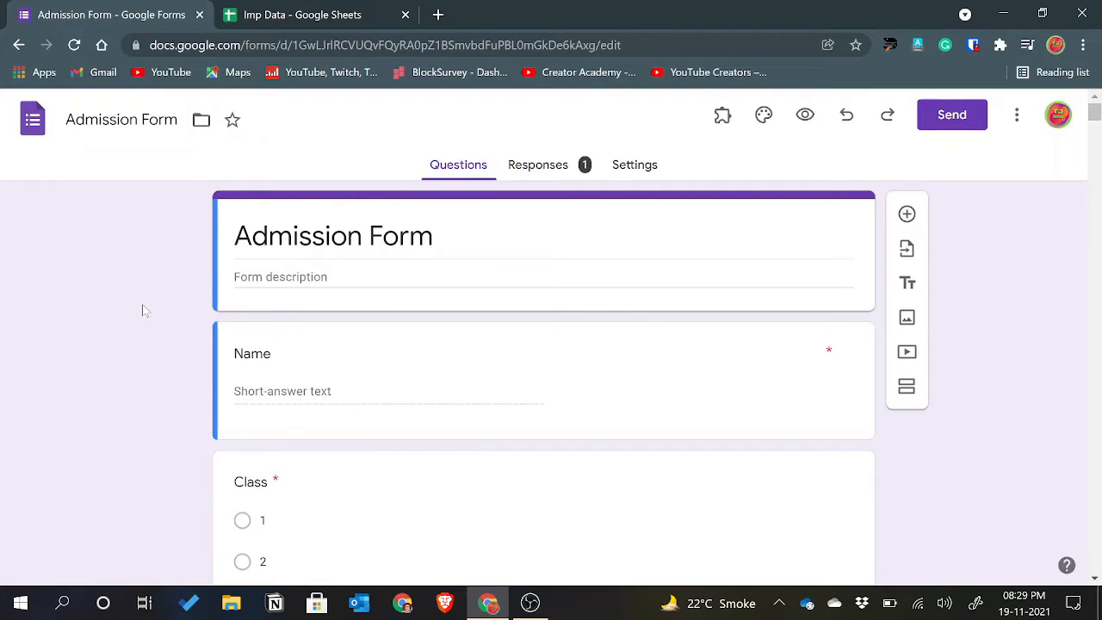
pyautogui.click(263, 8)
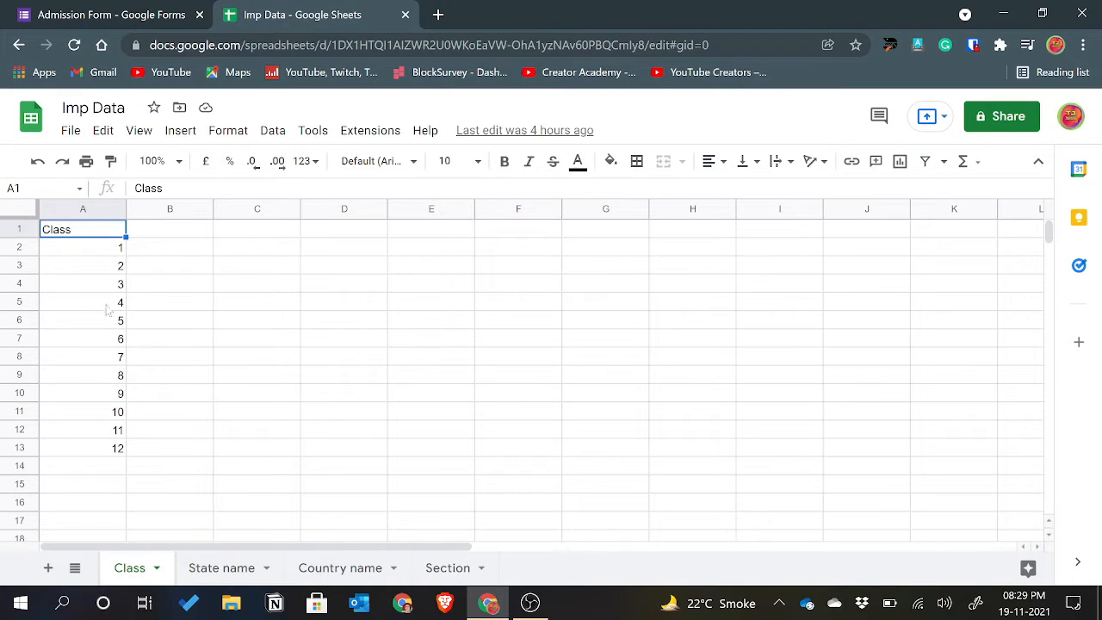
pyautogui.click(305, 576)
pyautogui.click(234, 570)
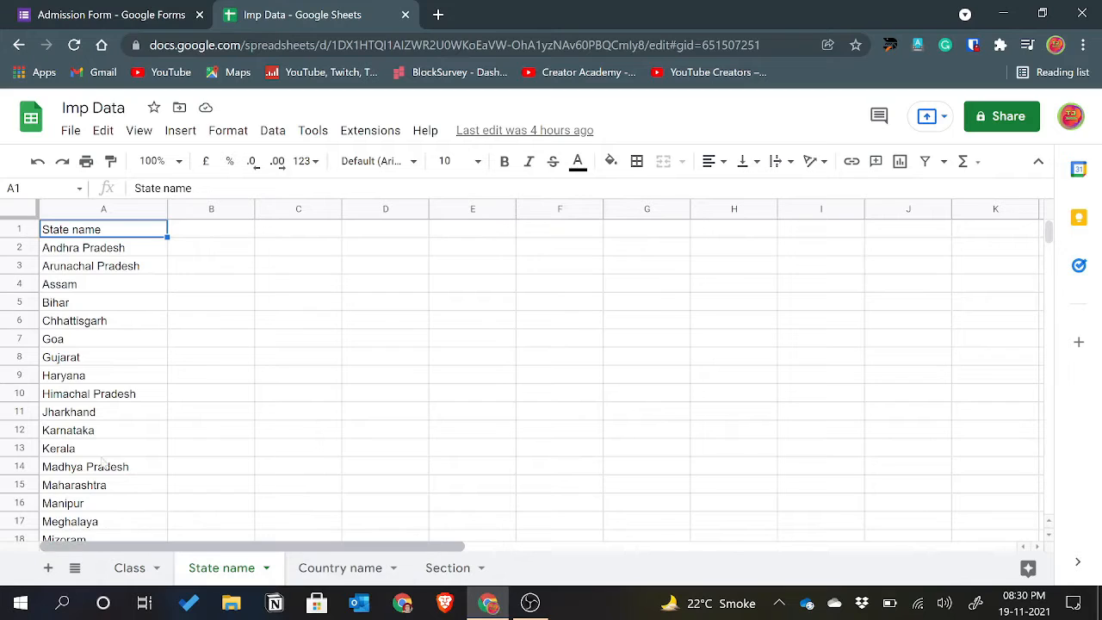
pyautogui.click(111, 8)
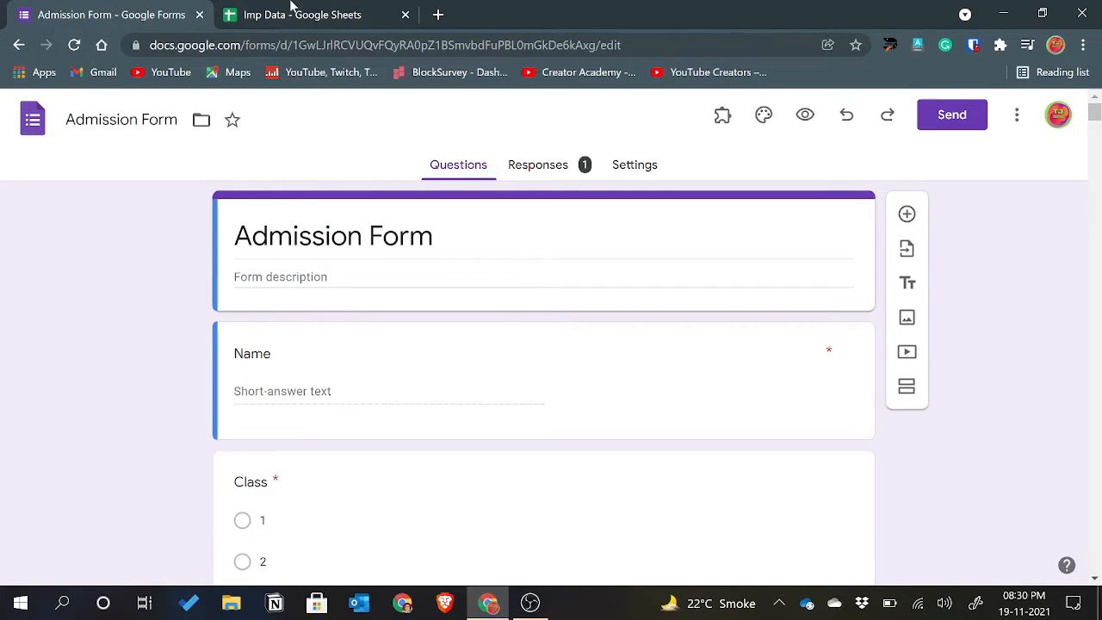
pyautogui.click(291, 9)
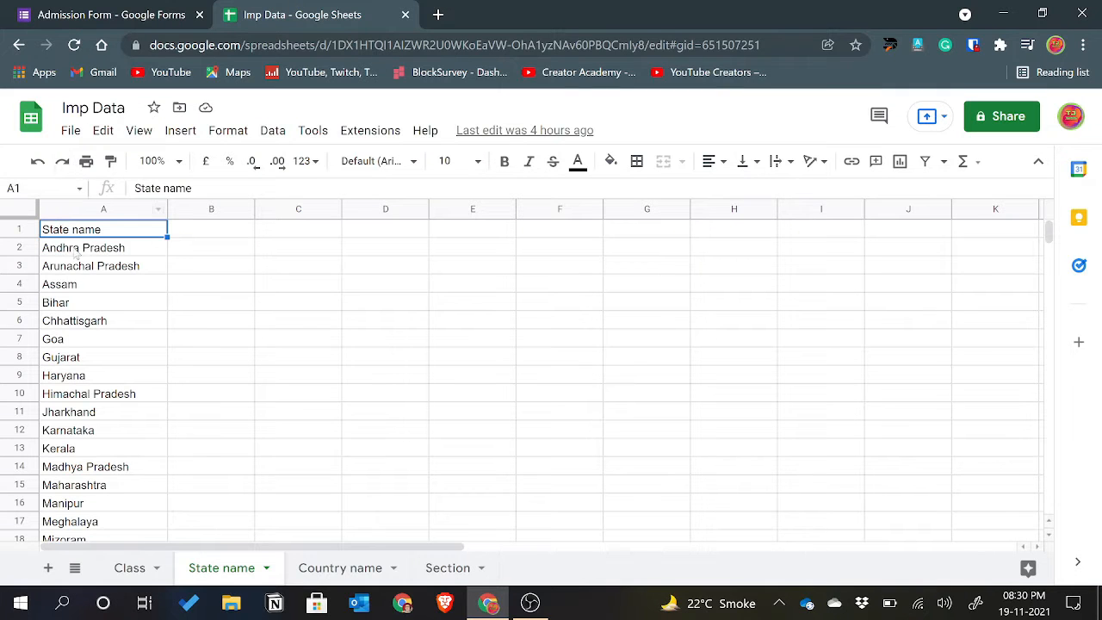
pyautogui.click(85, 248)
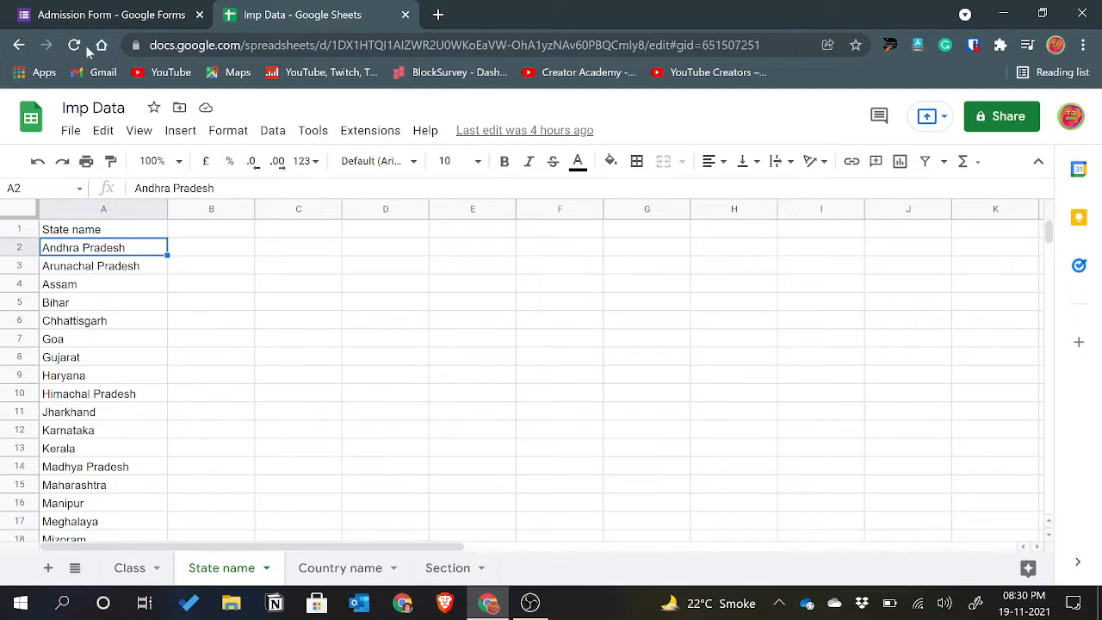
# Step: Examine the Admission Form's long country option list and compare the form with the Imp Data spreadsheet
pyautogui.click(93, 17)
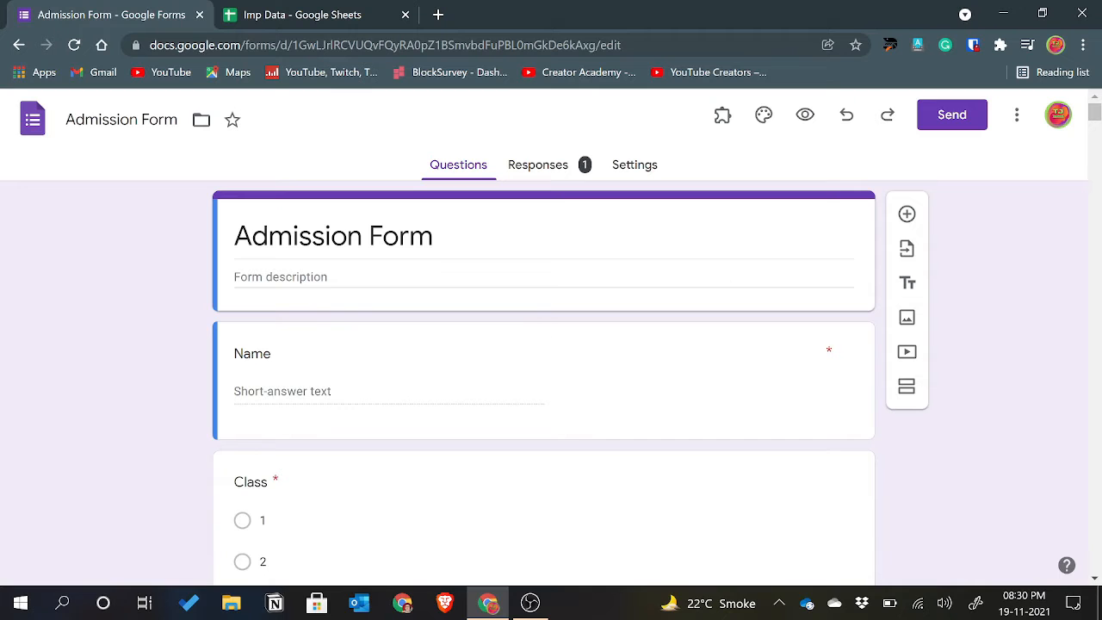
pyautogui.moveTo(1095, 114); pyautogui.dragTo(1098, 389)
pyautogui.click(325, 11)
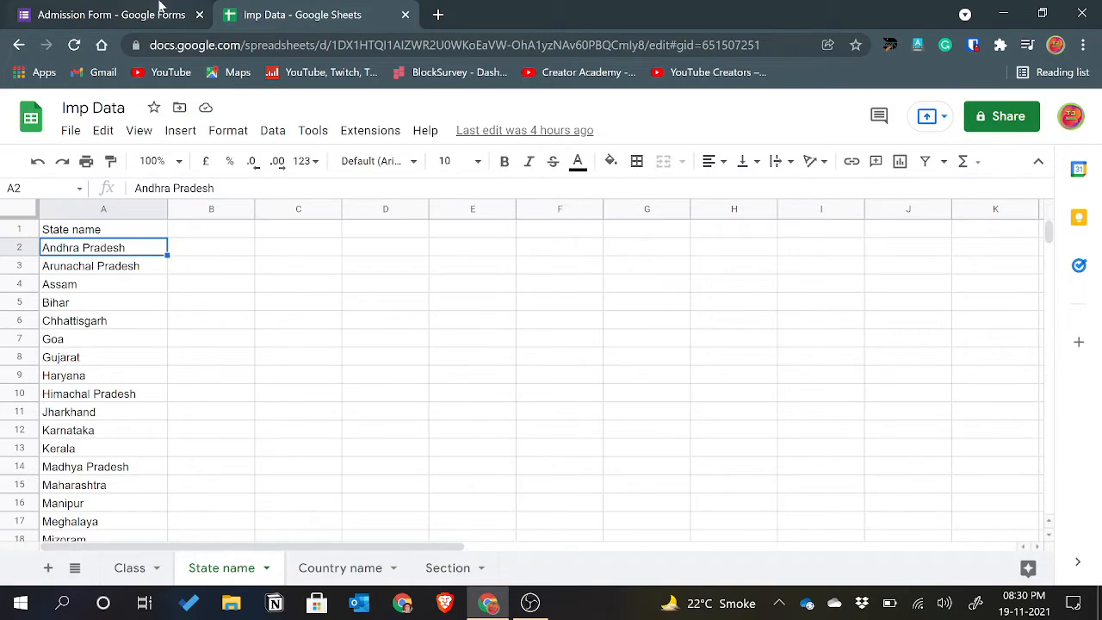
pyautogui.click(159, 7)
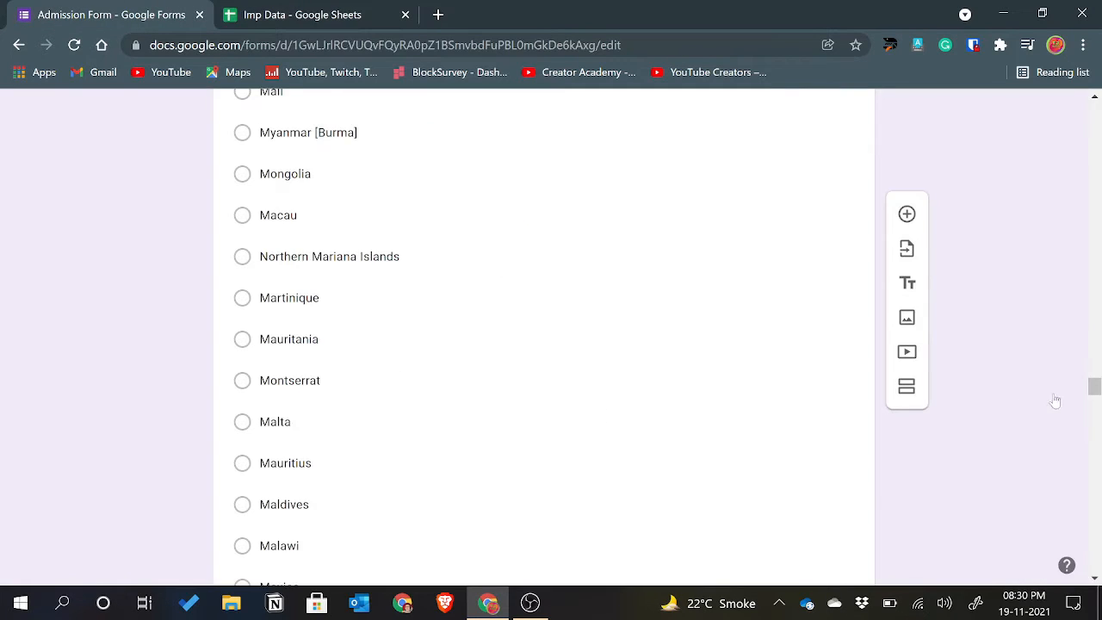
pyautogui.click(1099, 433)
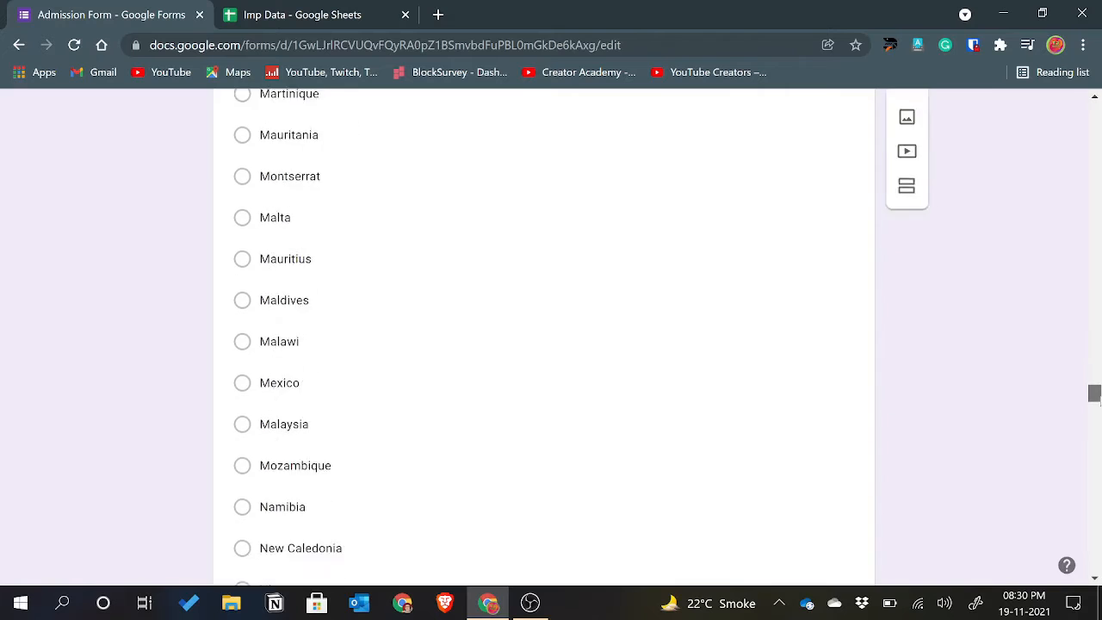
pyautogui.moveTo(1101, 433); pyautogui.dragTo(1101, 111)
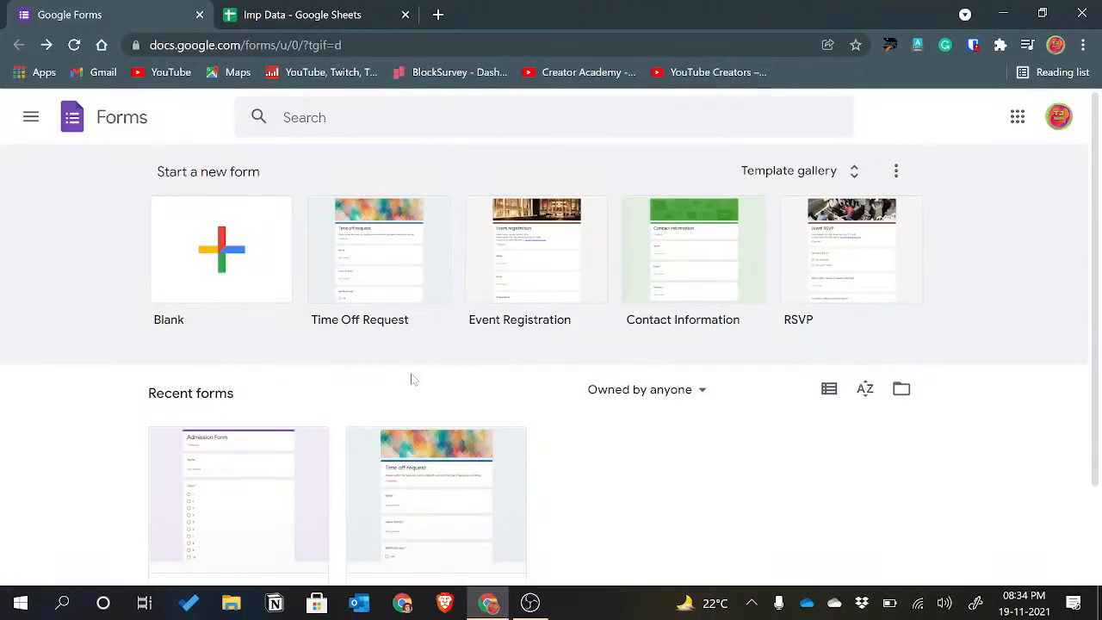
# Step: Create a blank form from the template gallery and title it "Admission Form"
pyautogui.click(277, 6)
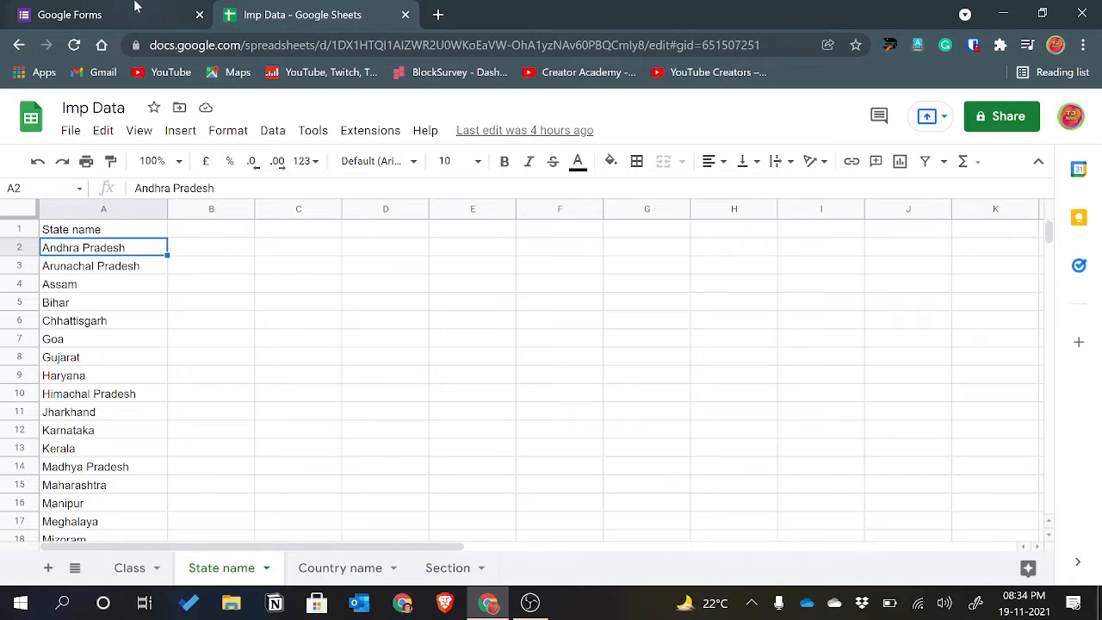
pyautogui.click(132, 7)
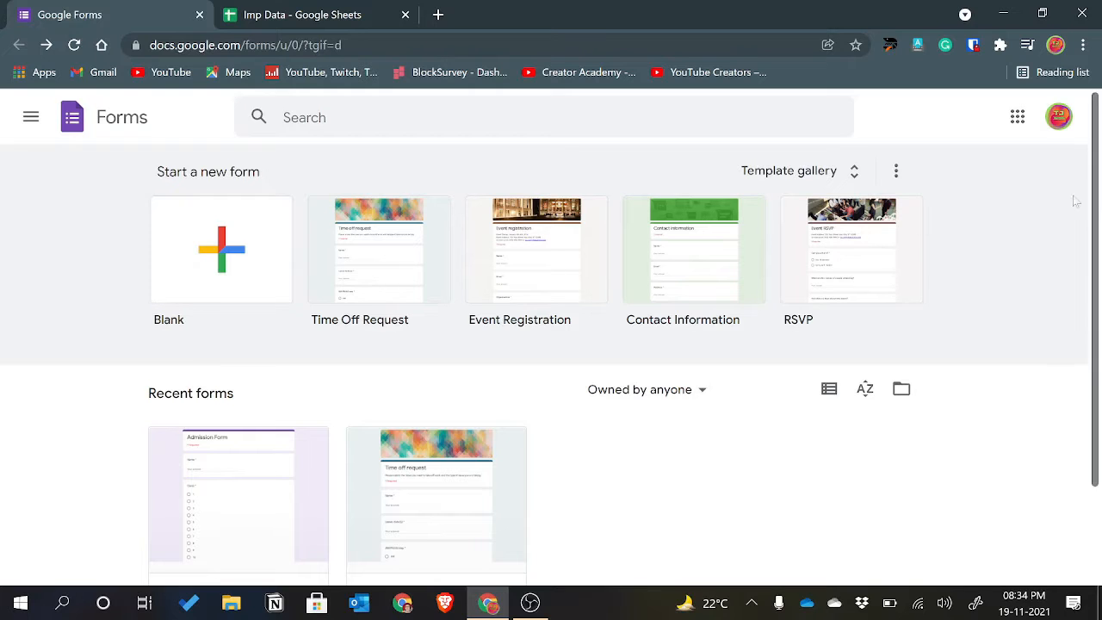
pyautogui.click(828, 172)
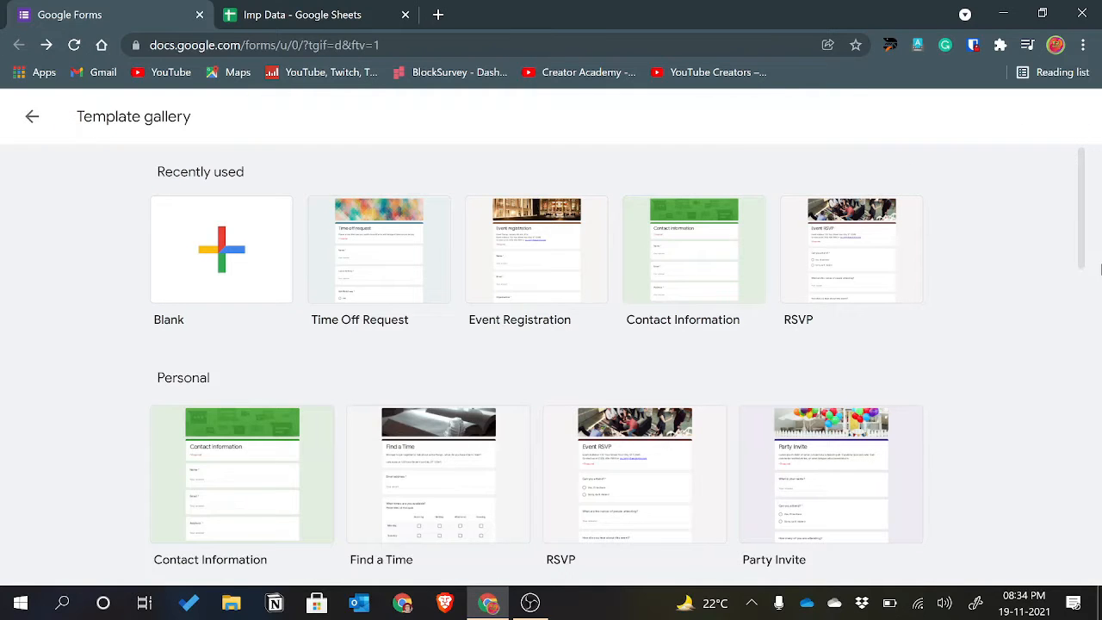
pyautogui.moveTo(1081, 270); pyautogui.dragTo(1100, 227)
pyautogui.click(219, 223)
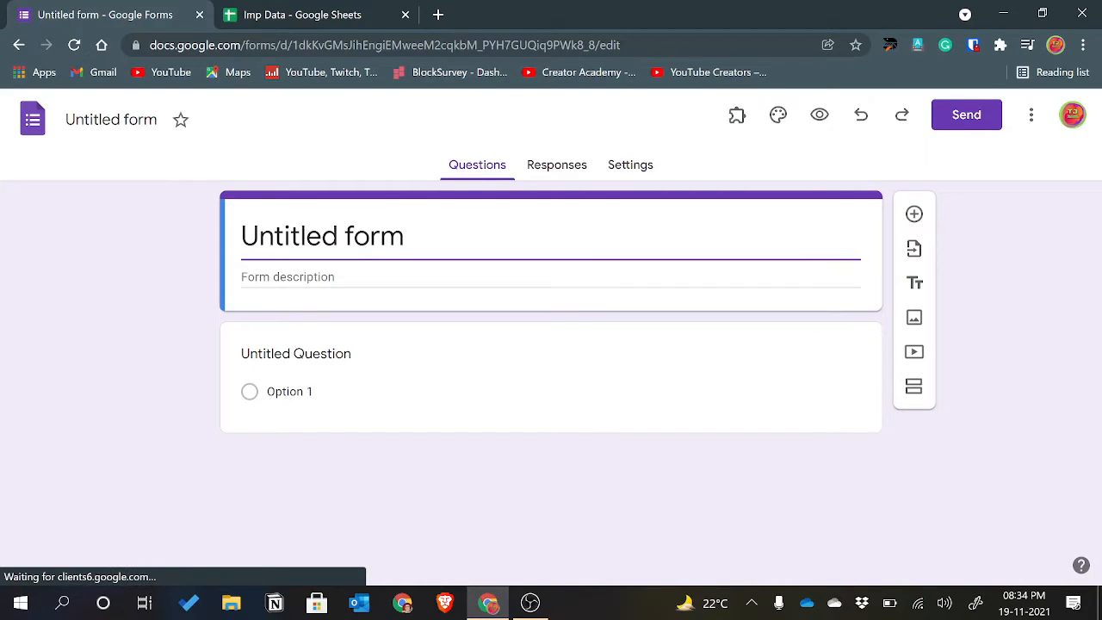
pyautogui.write('A')
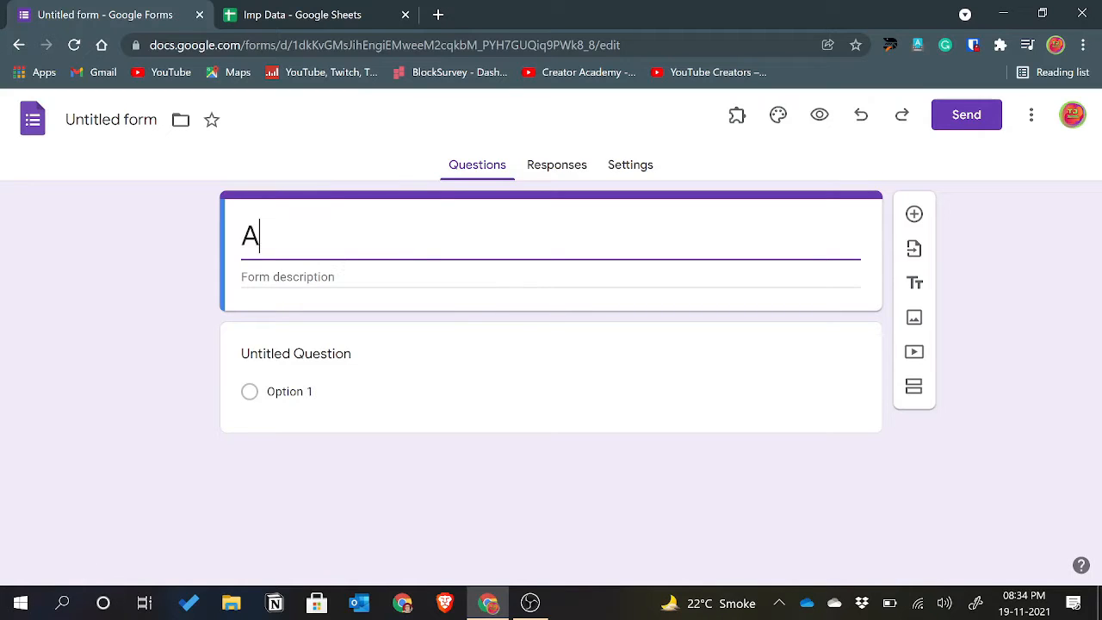
pyautogui.write('dmission')
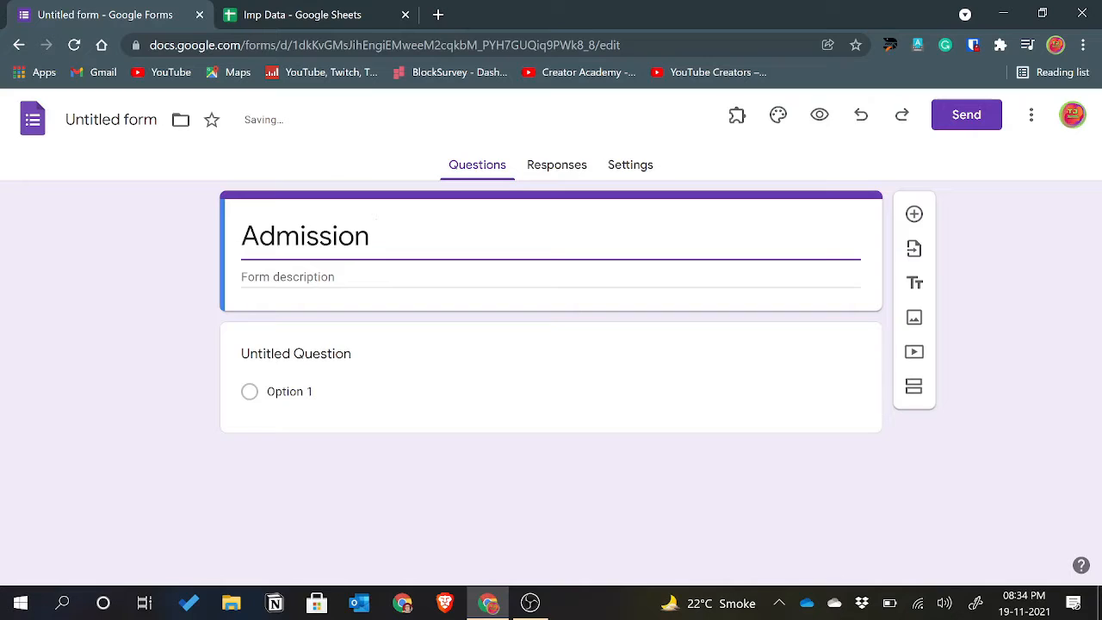
pyautogui.write(' Form')
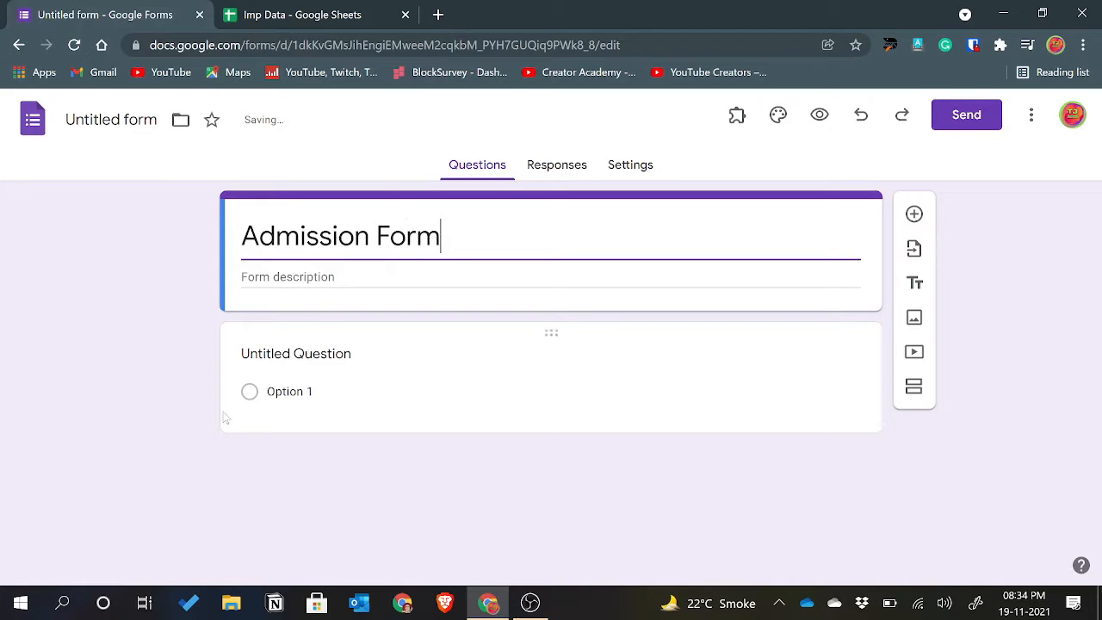
# Step: Turn the untitled question into a required short-answer question named "Name"
pyautogui.click(320, 344)
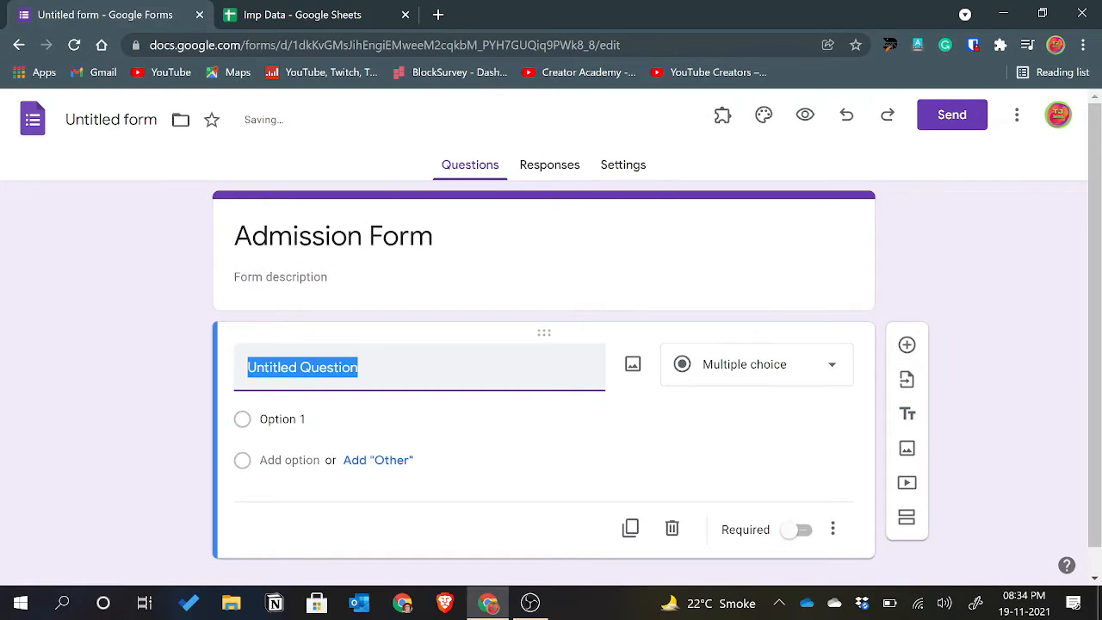
pyautogui.write('Name')
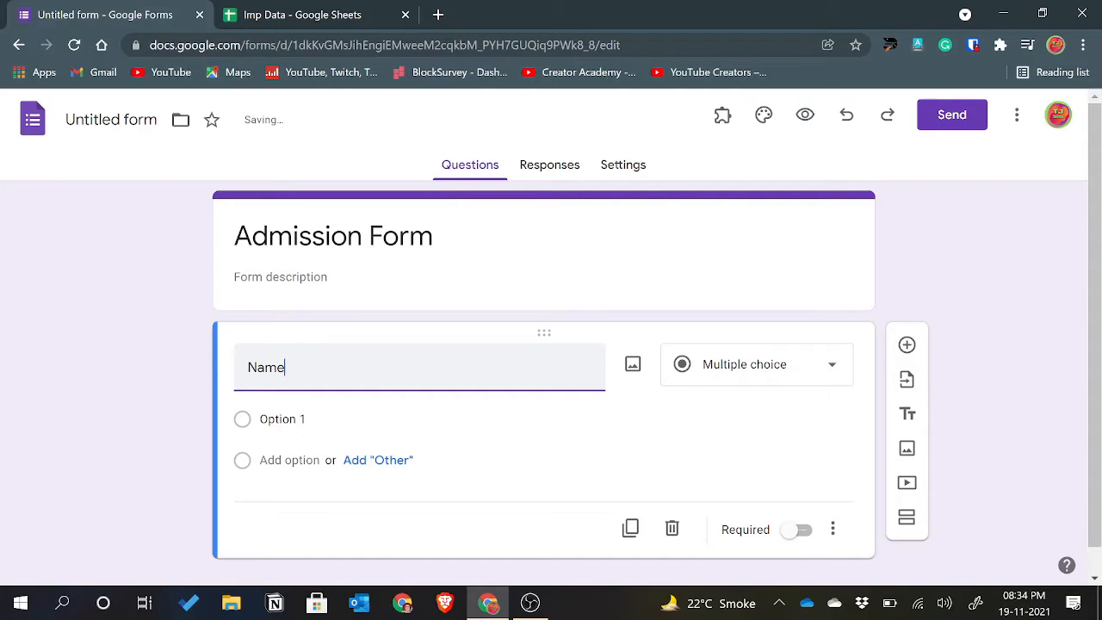
pyautogui.click(758, 383)
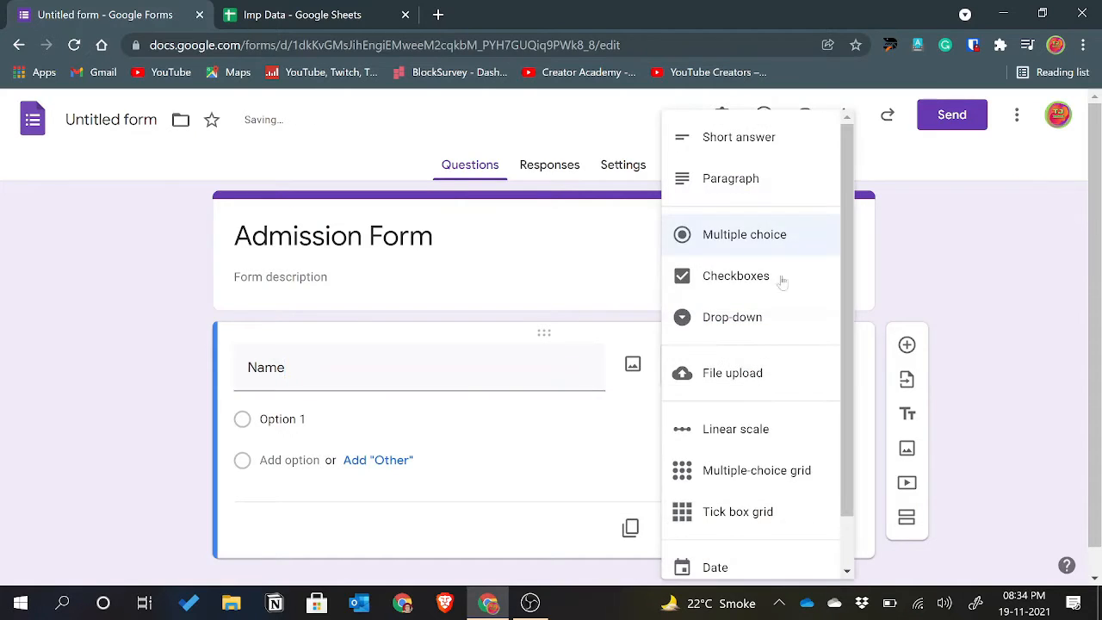
pyautogui.click(734, 150)
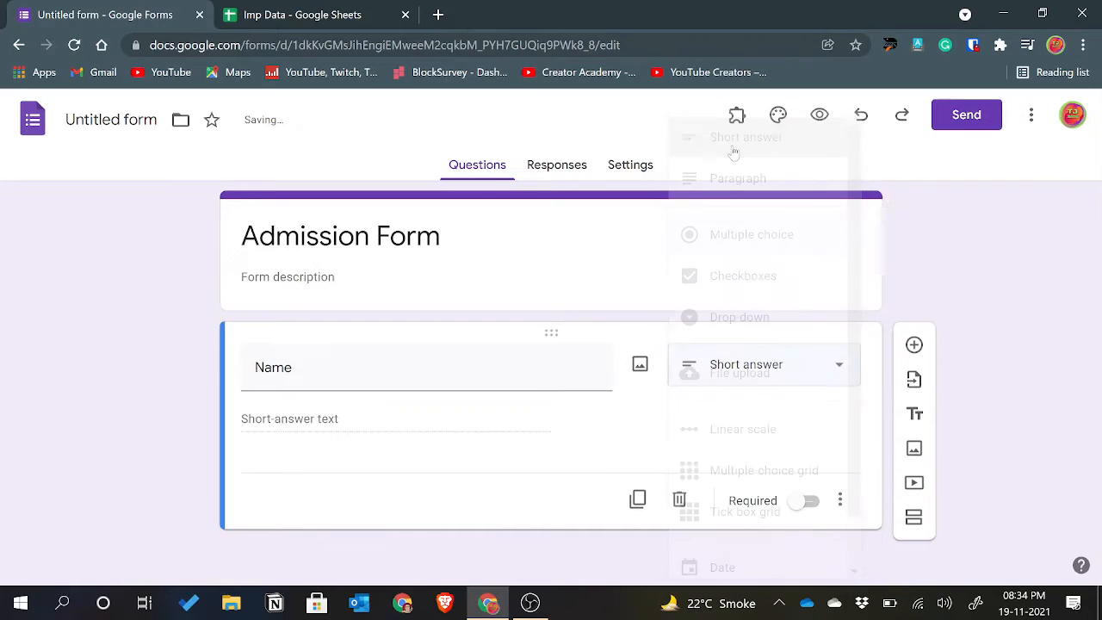
pyautogui.click(801, 501)
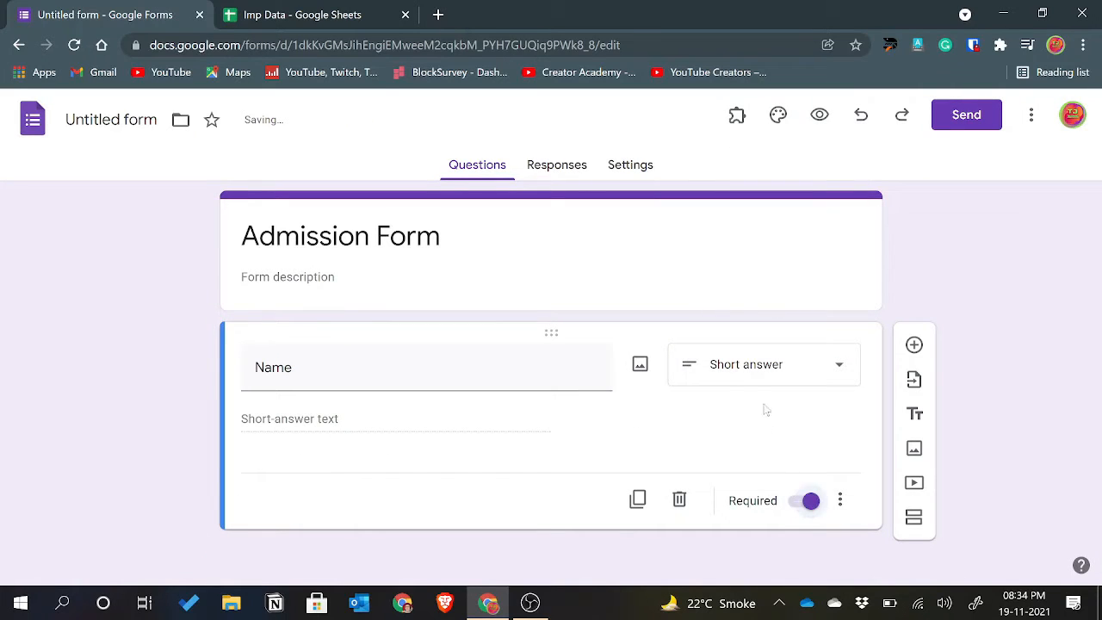
# Step: Add a required drop-down question named "Class" below the Name question
pyautogui.click(914, 344)
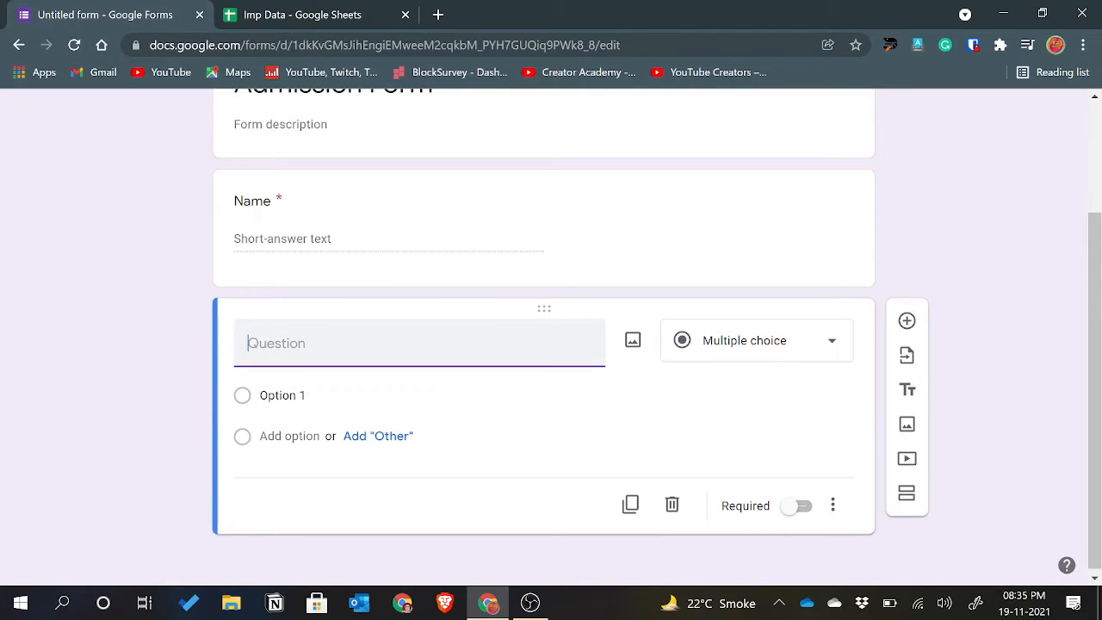
pyautogui.write('Class')
pyautogui.click(728, 342)
pyautogui.click(732, 317)
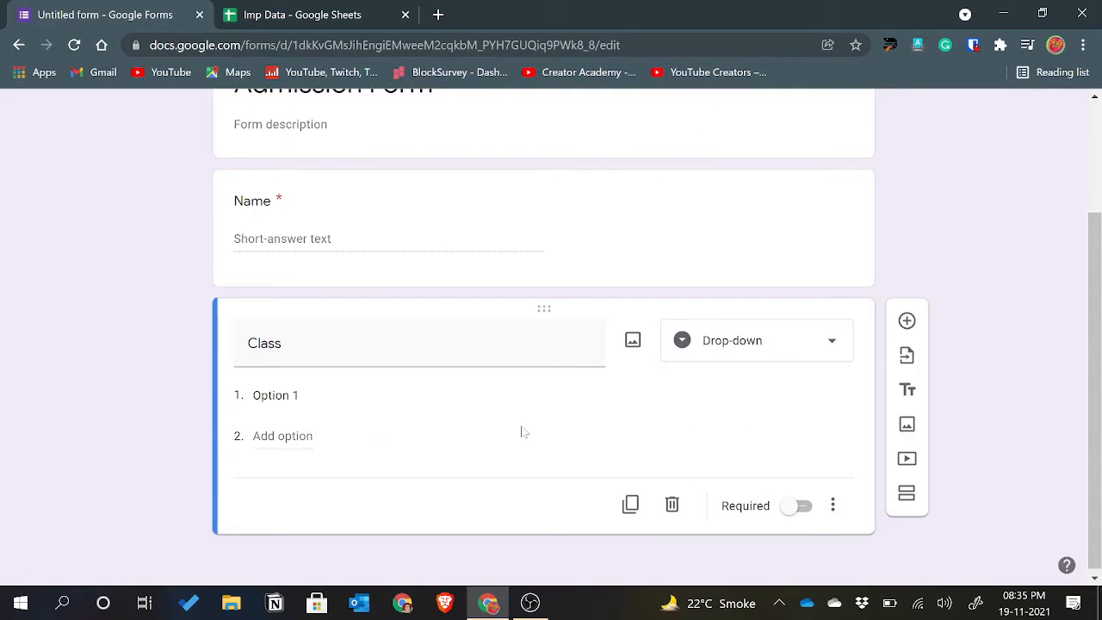
pyautogui.click(797, 506)
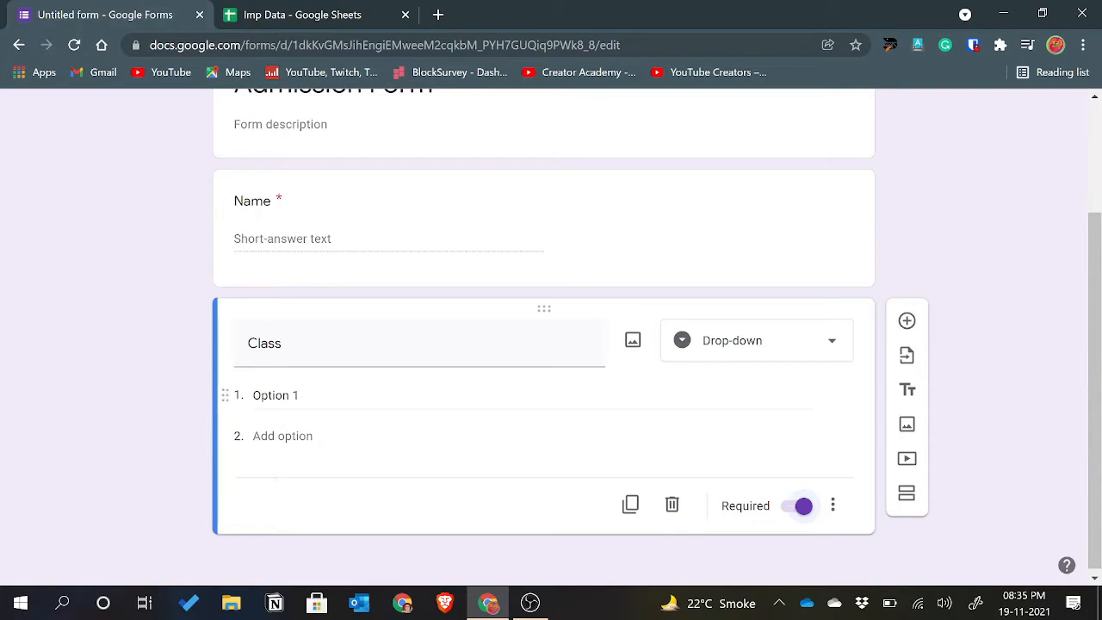
# Step: Examine the header and values of the Class sheet in the Imp Data spreadsheet, and view the State name sheet
pyautogui.click(302, 14)
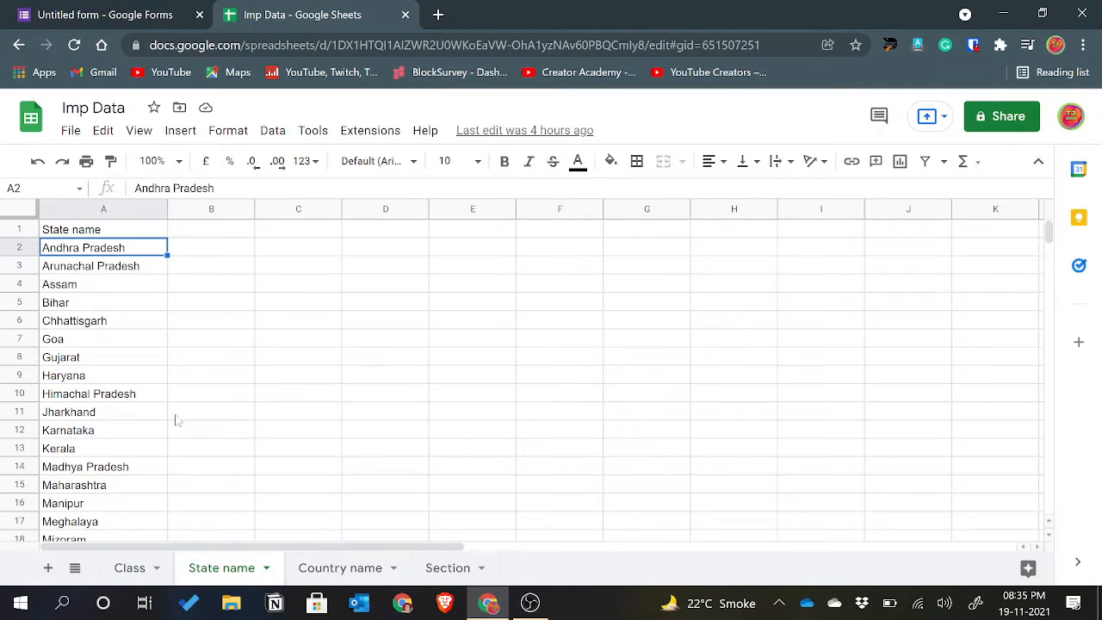
pyautogui.click(121, 566)
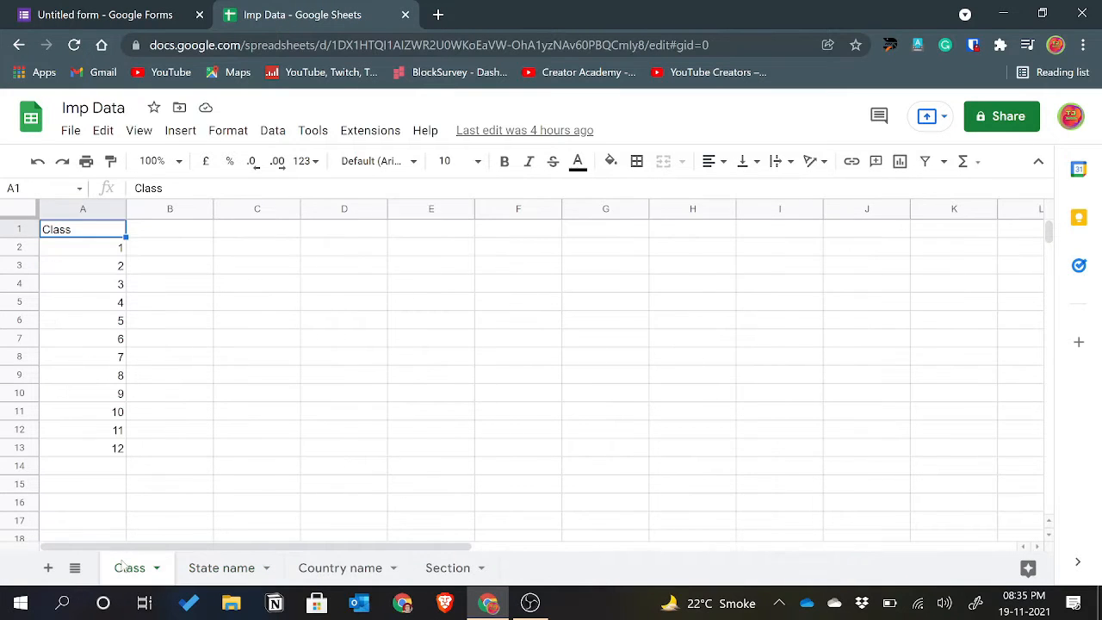
pyautogui.moveTo(98, 248); pyautogui.dragTo(106, 452)
pyautogui.click(189, 326)
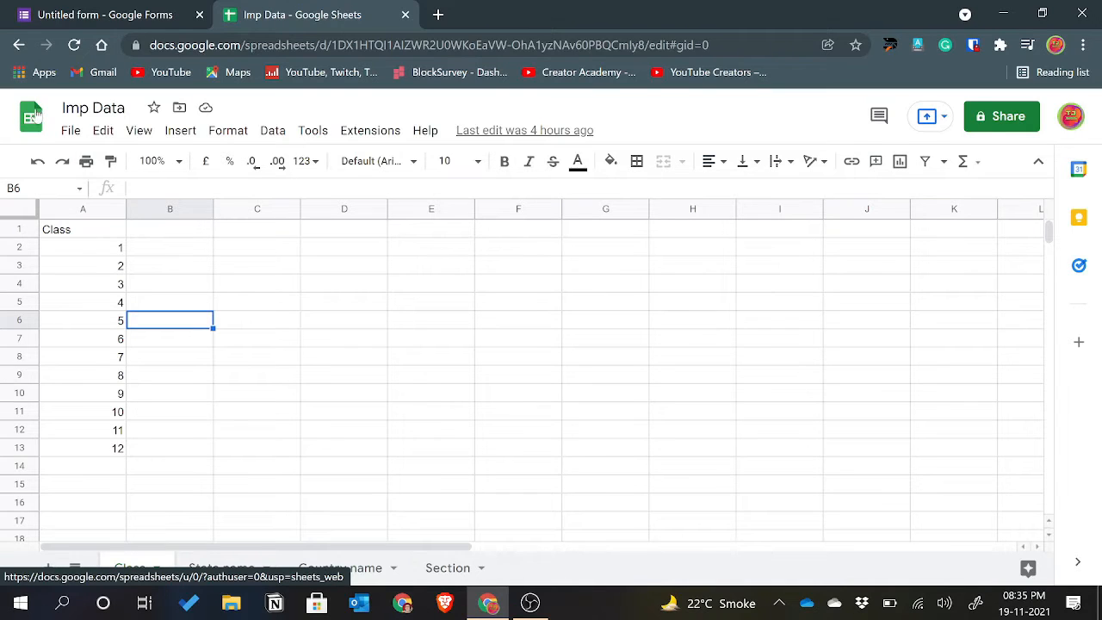
pyautogui.moveTo(103, 248); pyautogui.dragTo(110, 446)
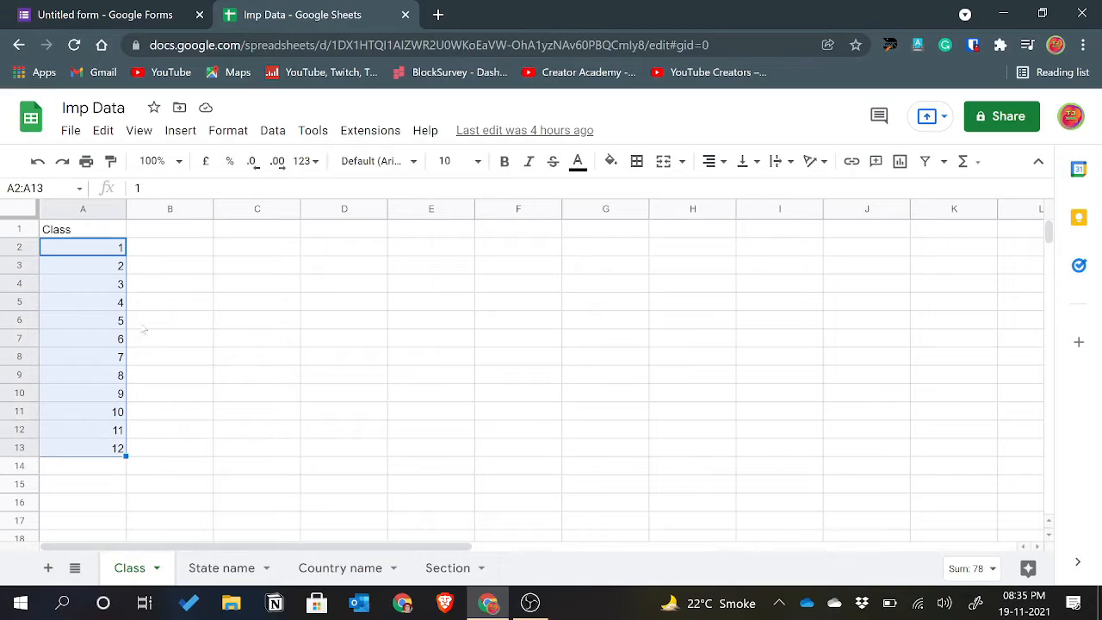
pyautogui.click(147, 278)
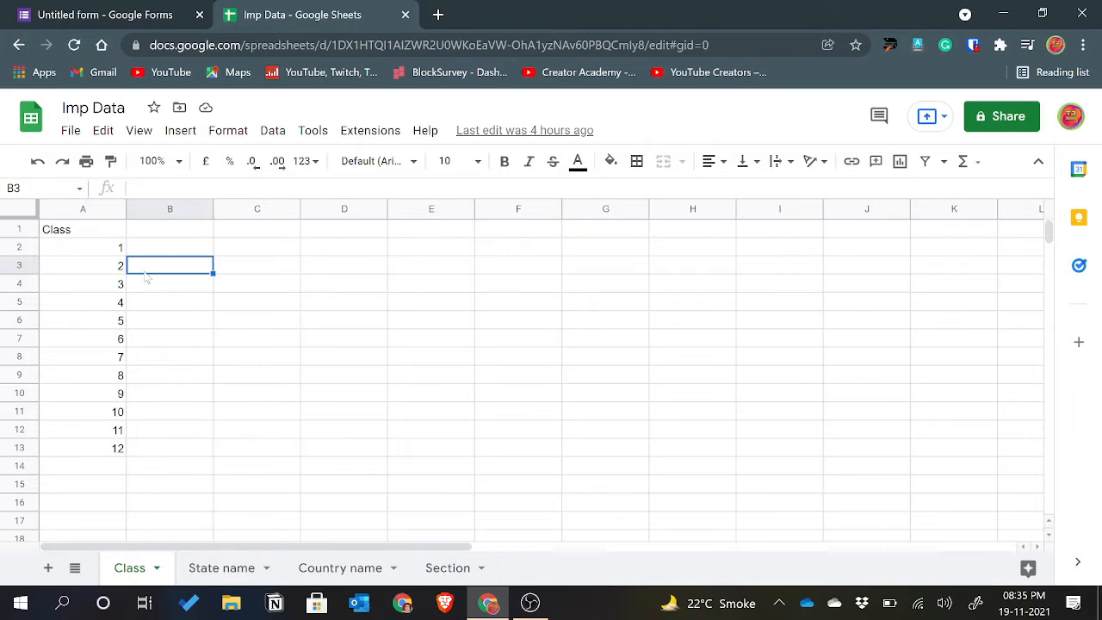
pyautogui.click(90, 230)
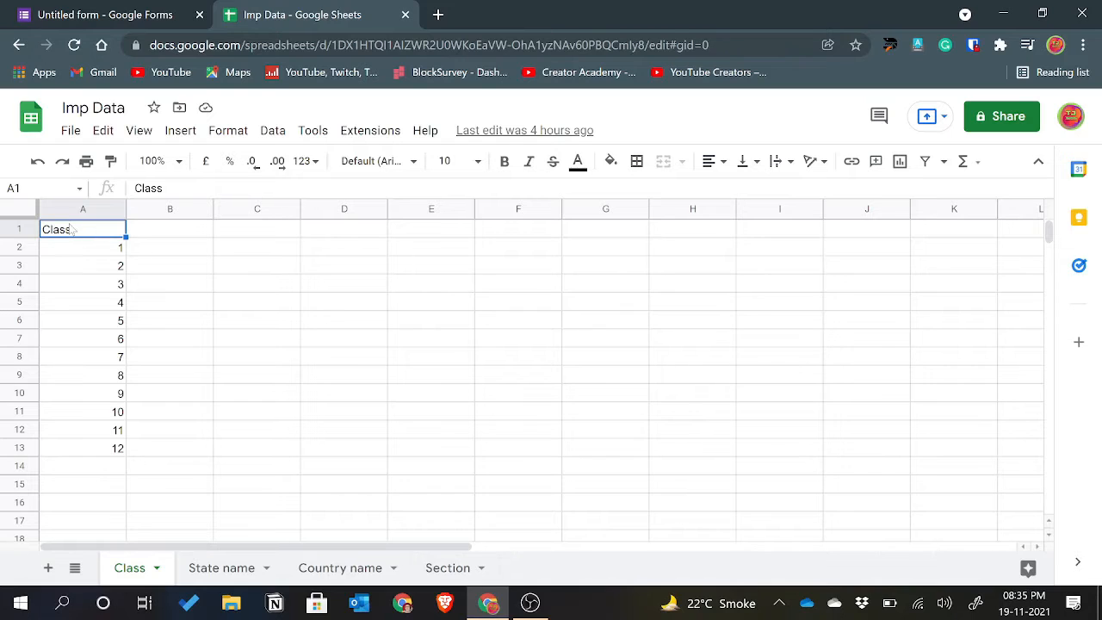
pyautogui.moveTo(78, 257); pyautogui.dragTo(79, 414)
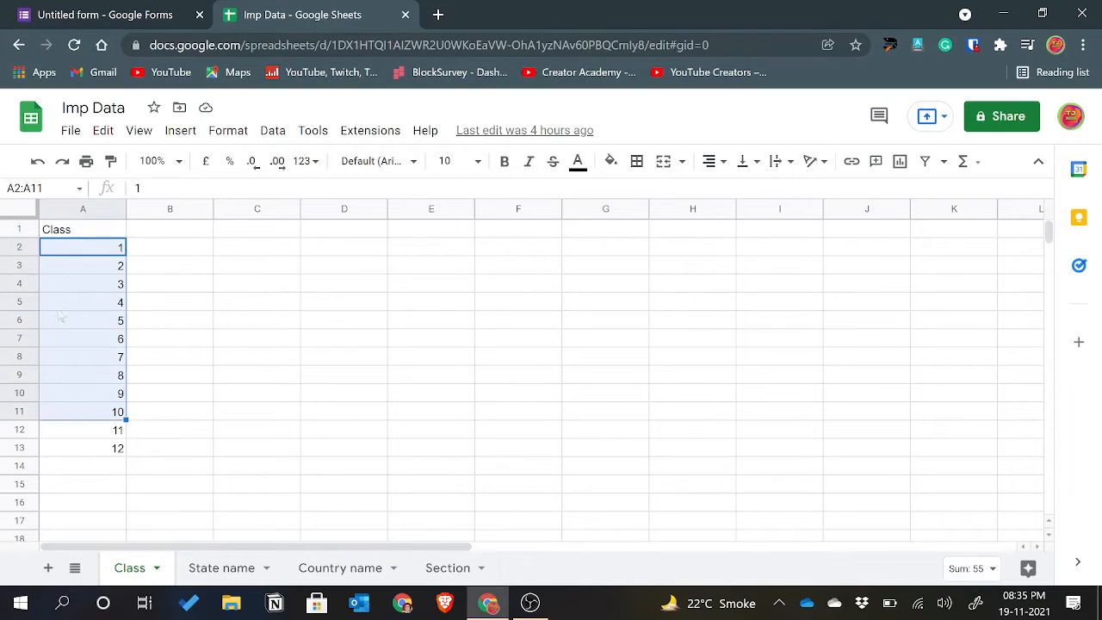
pyautogui.click(69, 235)
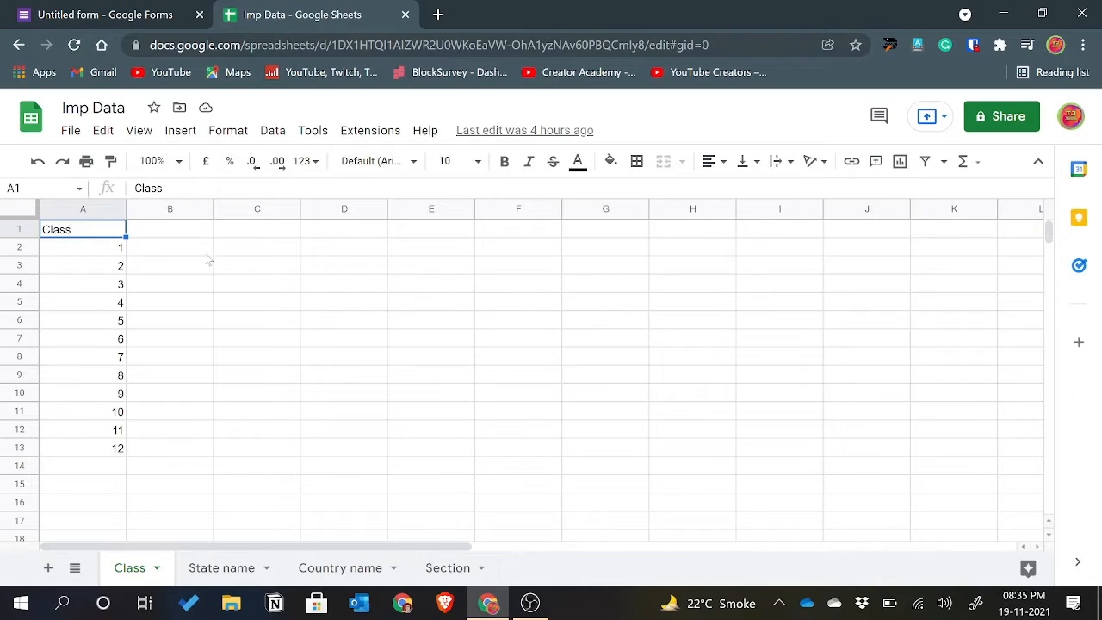
pyautogui.click(196, 575)
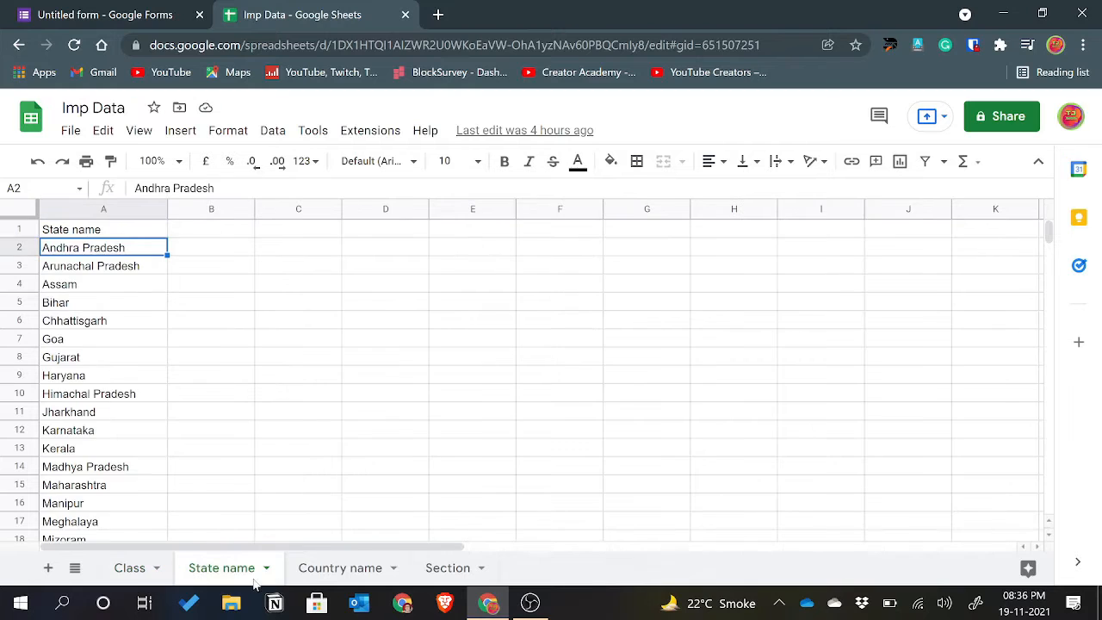
# Step: View the Country name and Section sheets of the Imp Data spreadsheet, and return to the Class sheet
pyautogui.click(328, 572)
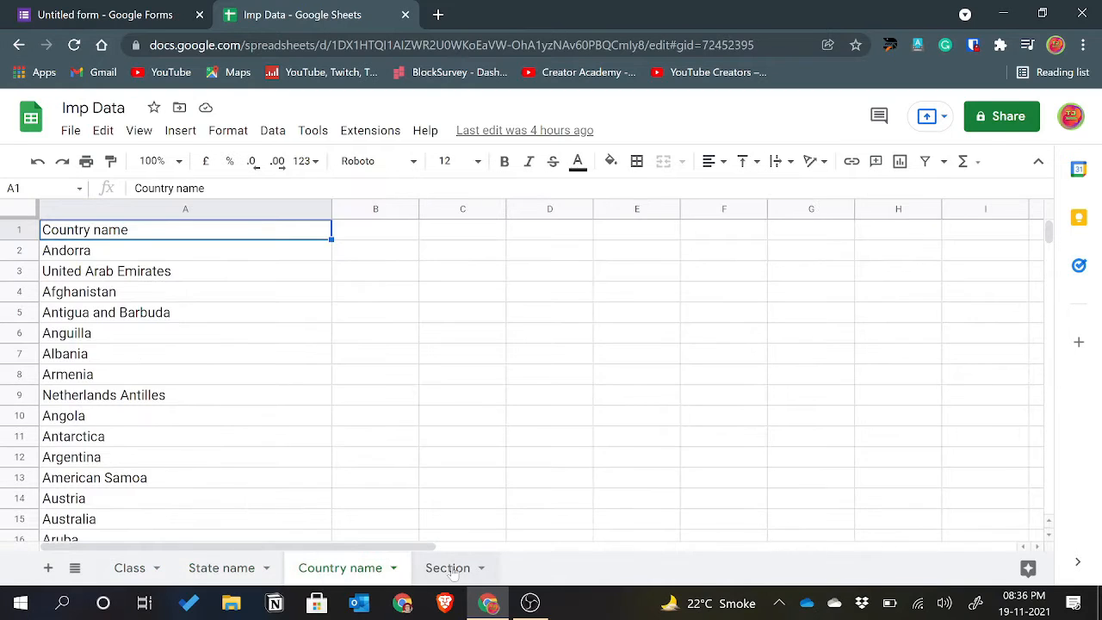
pyautogui.click(452, 573)
pyautogui.click(148, 568)
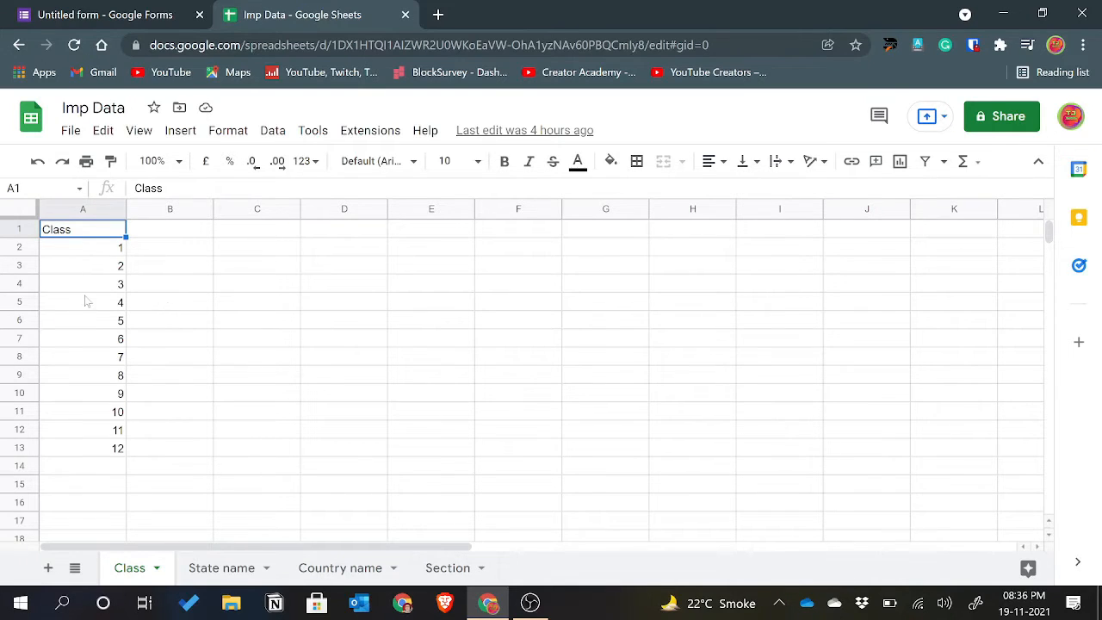
# Step: Switch to the form in Google Forms and add a drop-down question named "Section" below the Class question
pyautogui.click(138, 12)
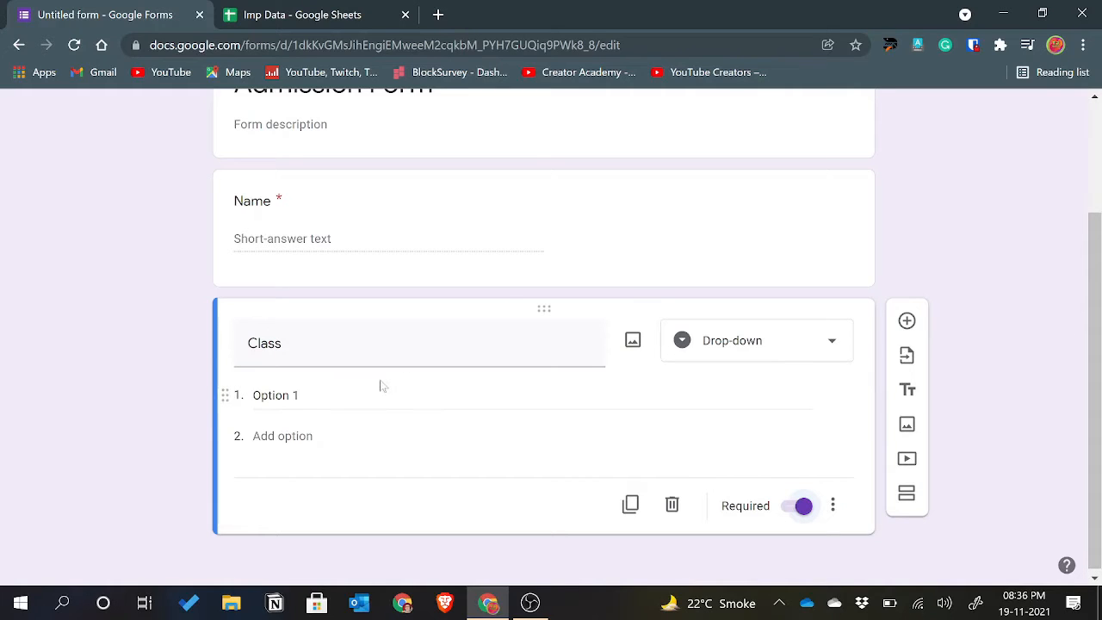
pyautogui.click(907, 321)
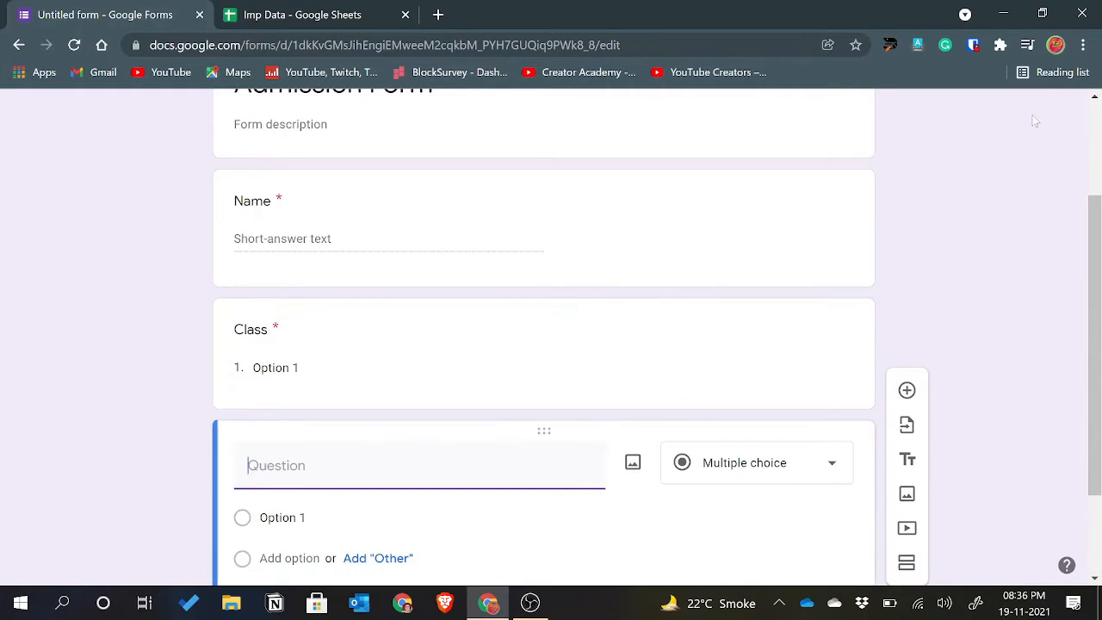
pyautogui.write('Section')
pyautogui.click(788, 463)
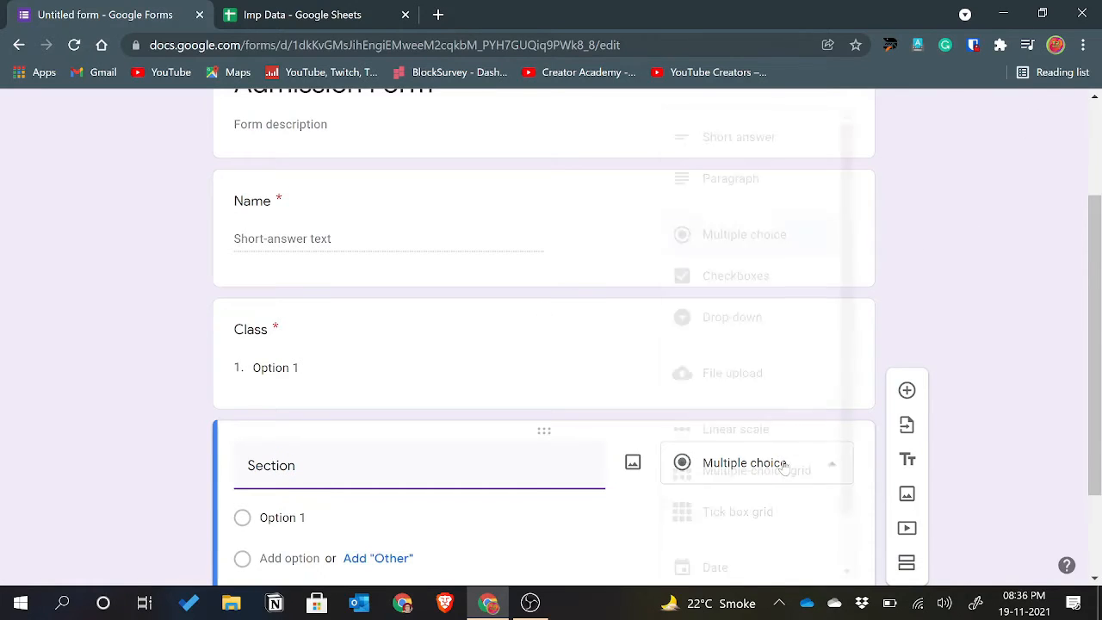
pyautogui.click(732, 318)
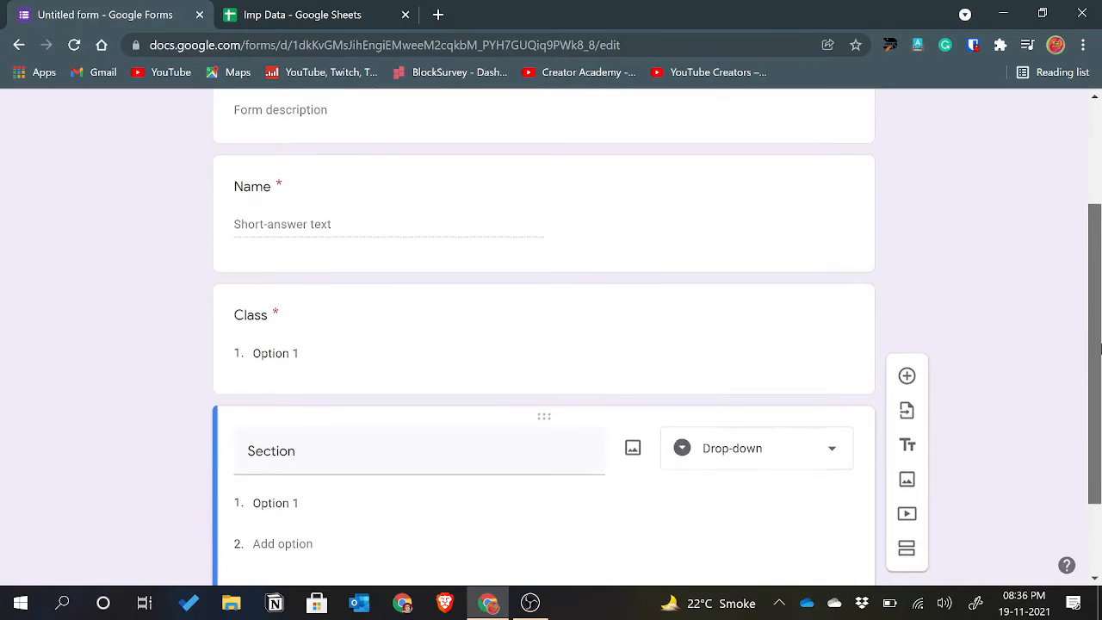
# Step: Rename the untitled form file as "Admission Form" to match the form's title
pyautogui.scroll(3, 735, 320)
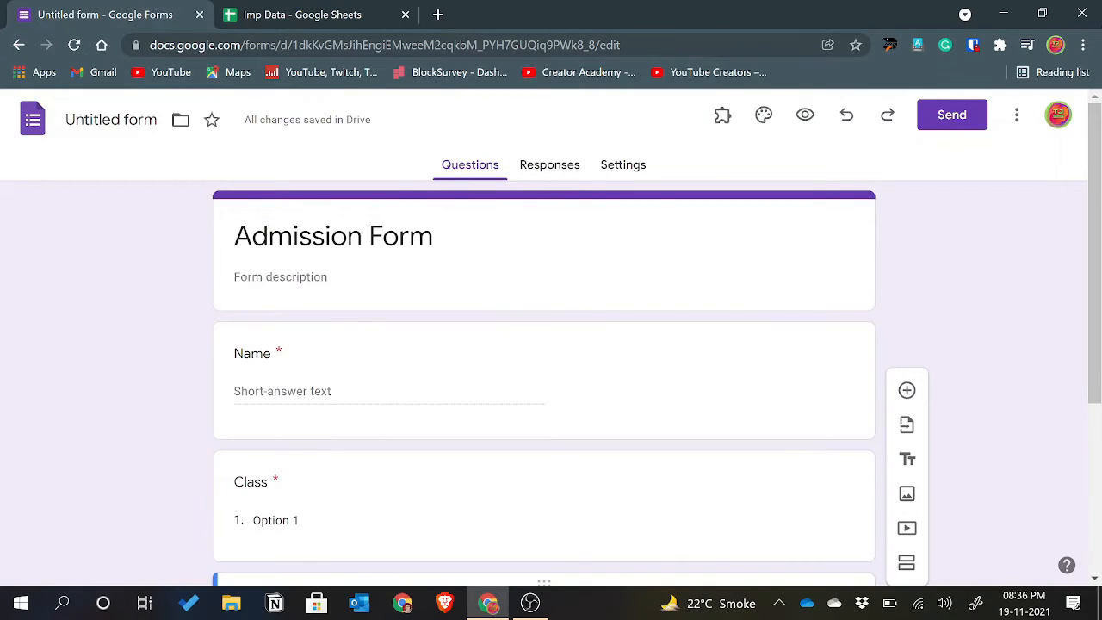
pyautogui.click(126, 120)
pyautogui.click(101, 325)
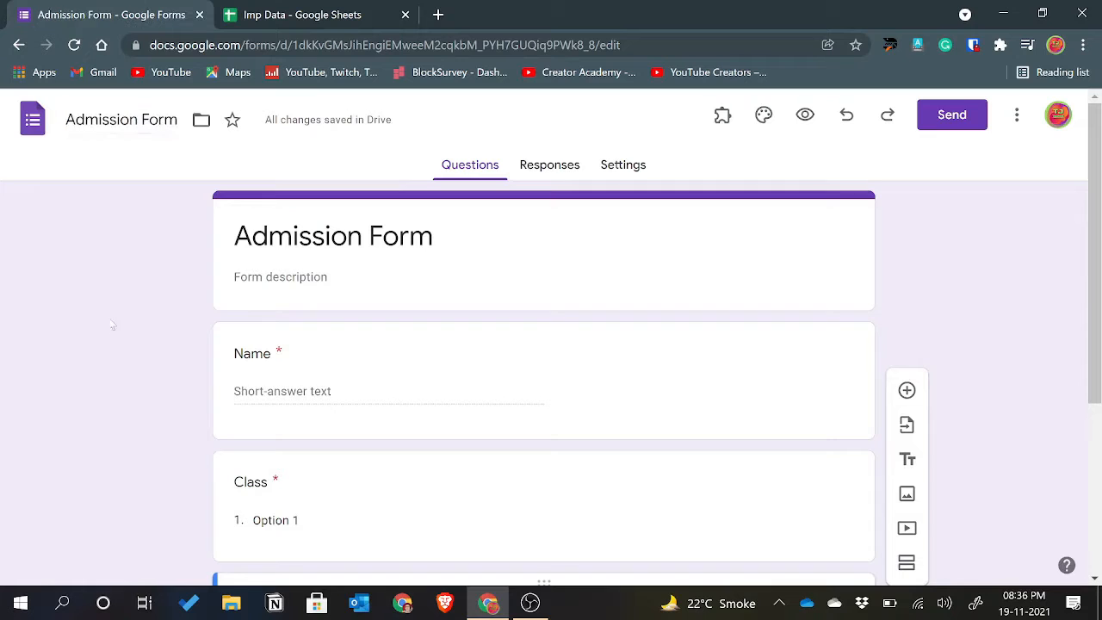
# Step: Add a required drop-down question named "State" below the Section question
pyautogui.moveTo(1090, 211); pyautogui.dragTo(1100, 517)
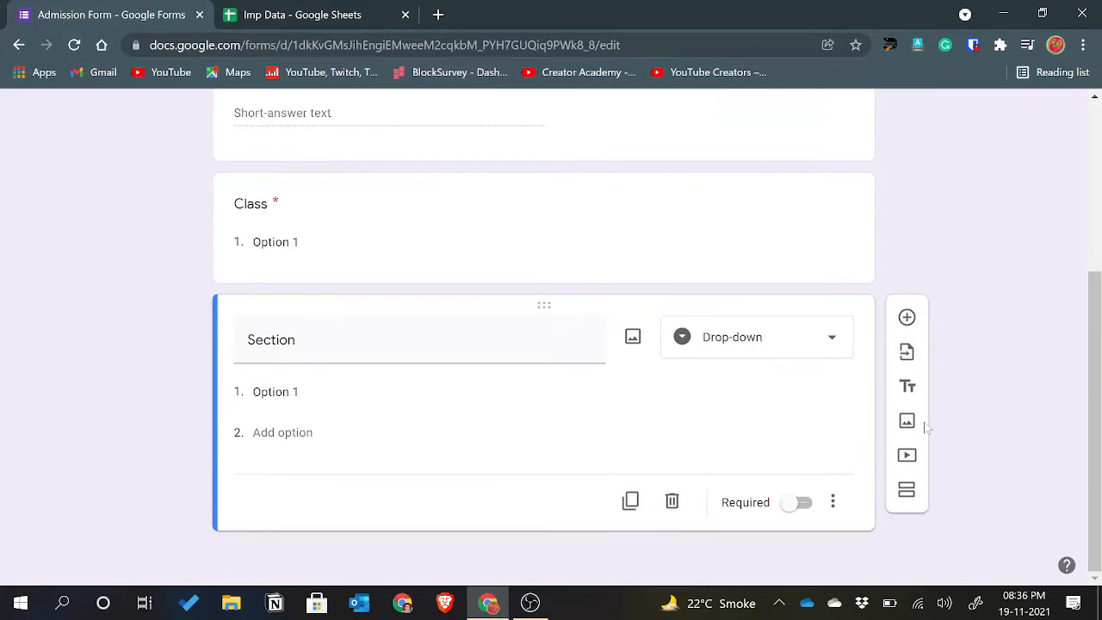
pyautogui.click(908, 317)
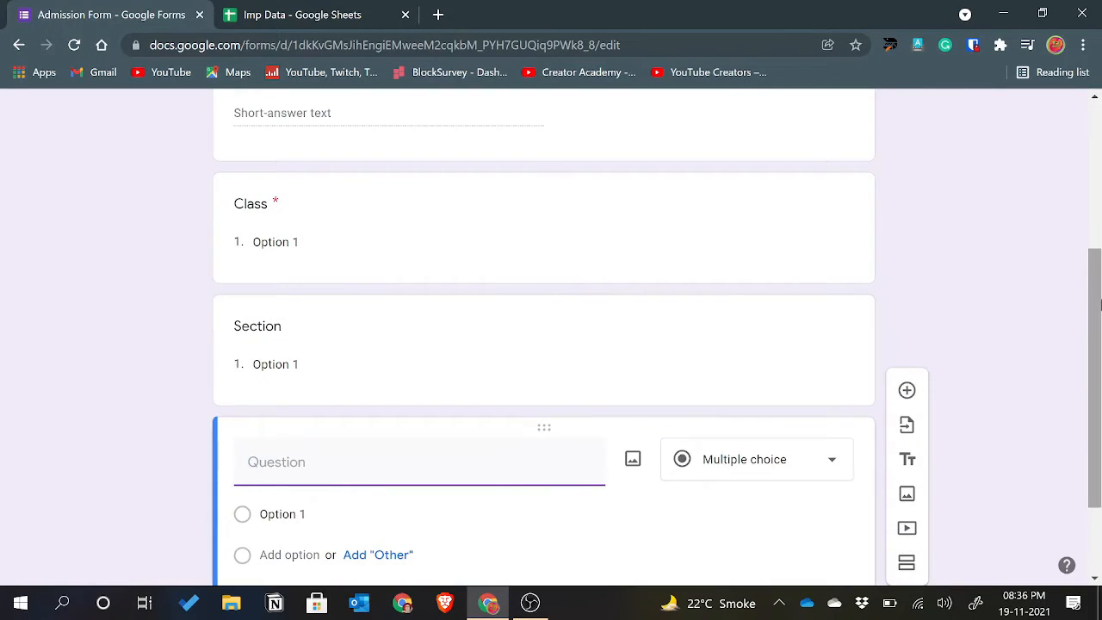
pyautogui.moveTo(1101, 310); pyautogui.dragTo(1101, 370)
pyautogui.write('State')
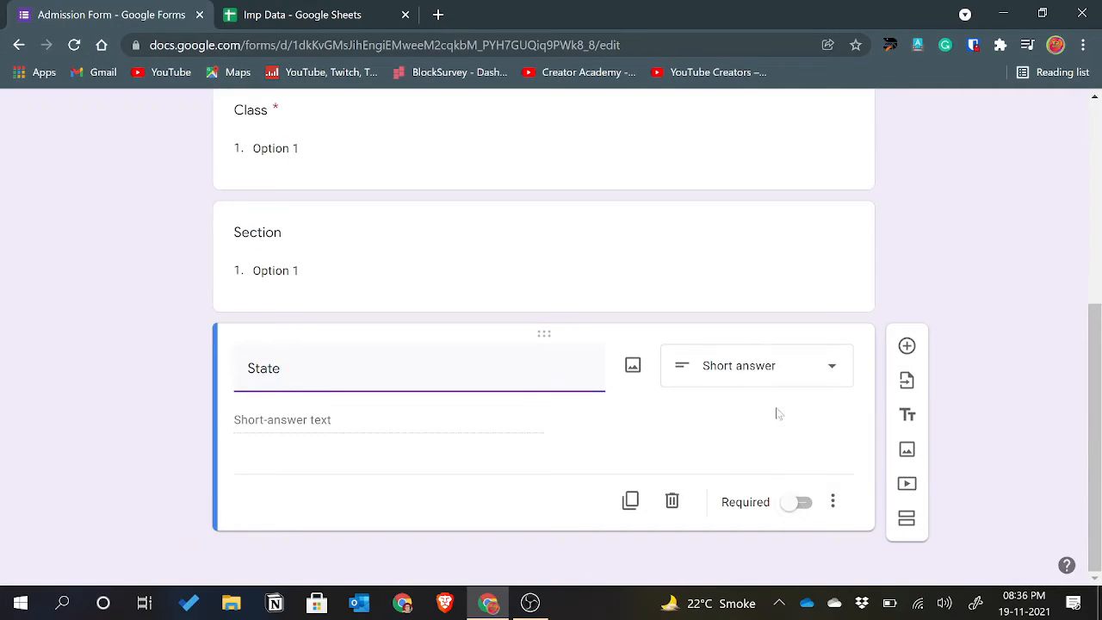
pyautogui.click(769, 372)
pyautogui.click(741, 318)
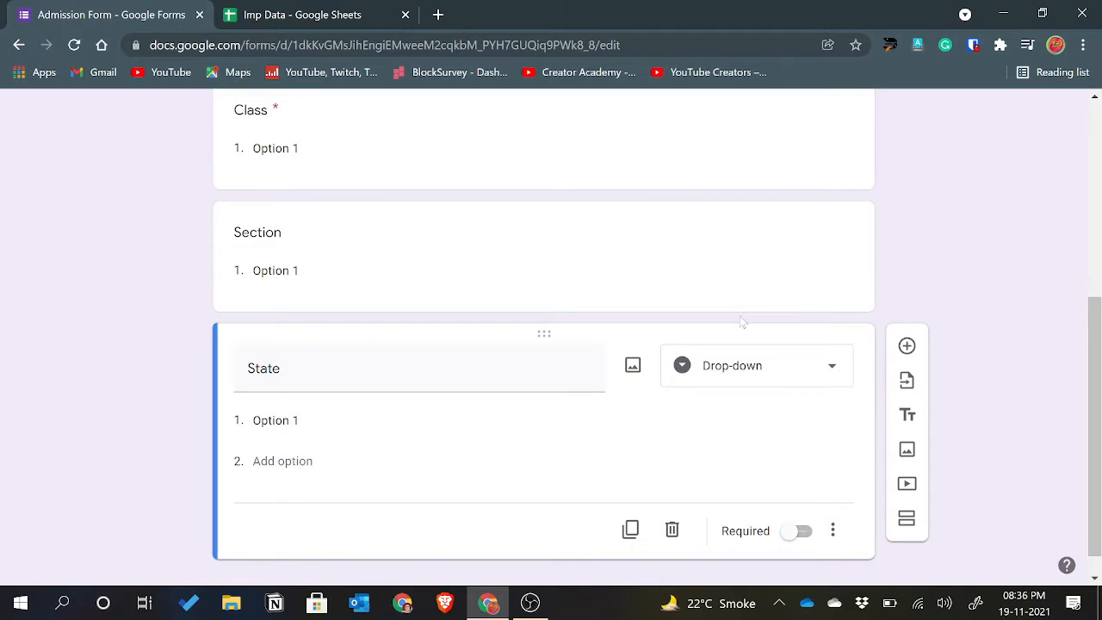
pyautogui.click(758, 369)
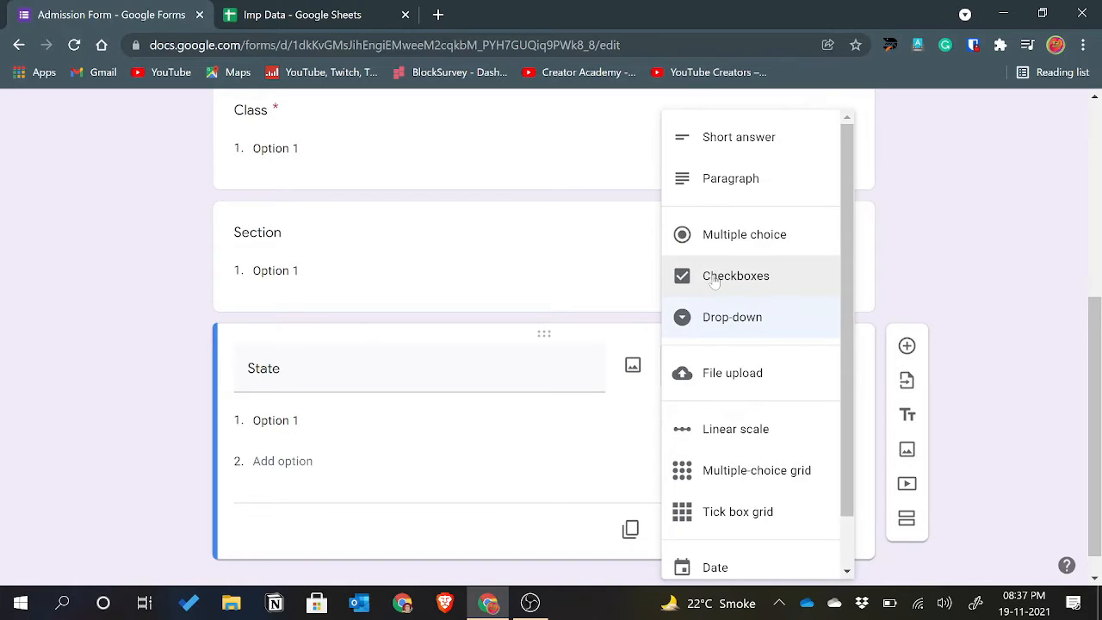
pyautogui.click(148, 472)
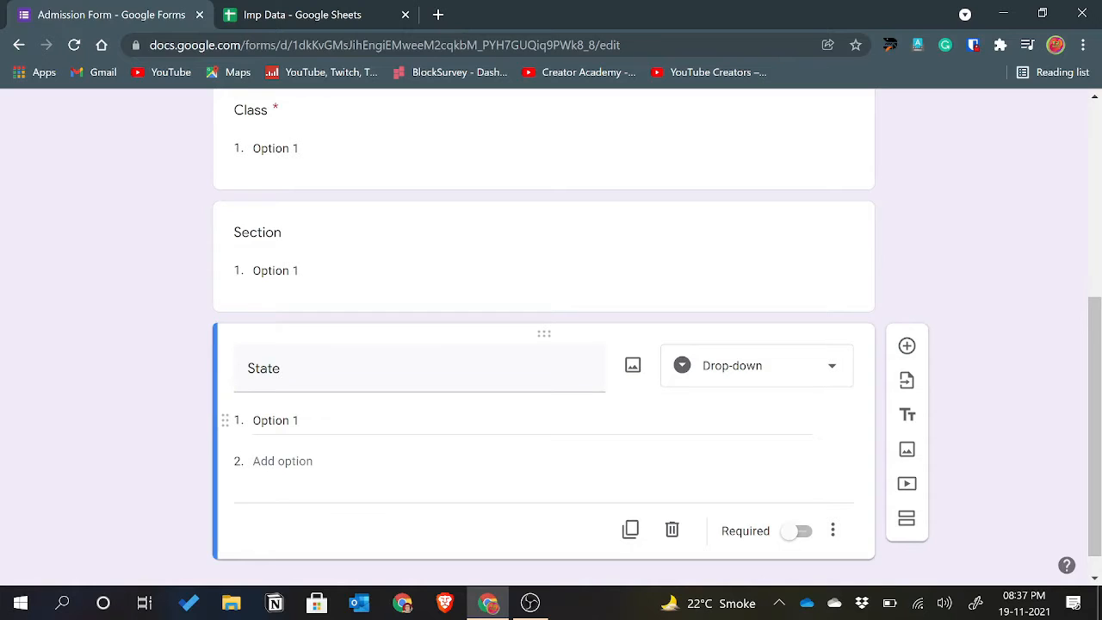
pyautogui.click(796, 529)
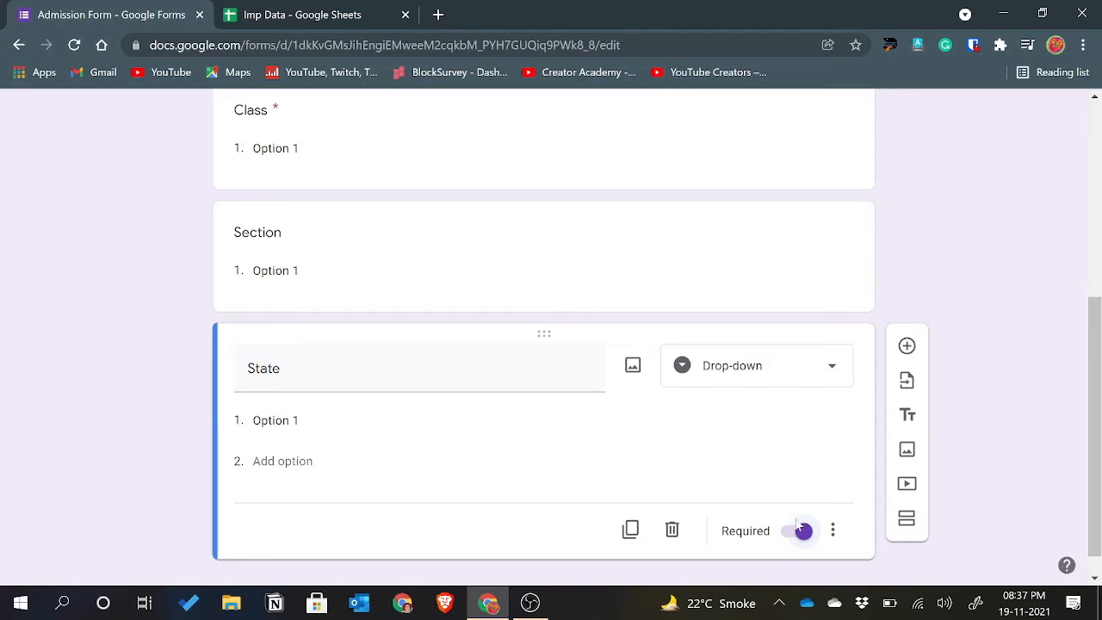
# Step: Switch to the Imp Data spreadsheet and examine the whole list of states in the State name sheet
pyautogui.click(330, 14)
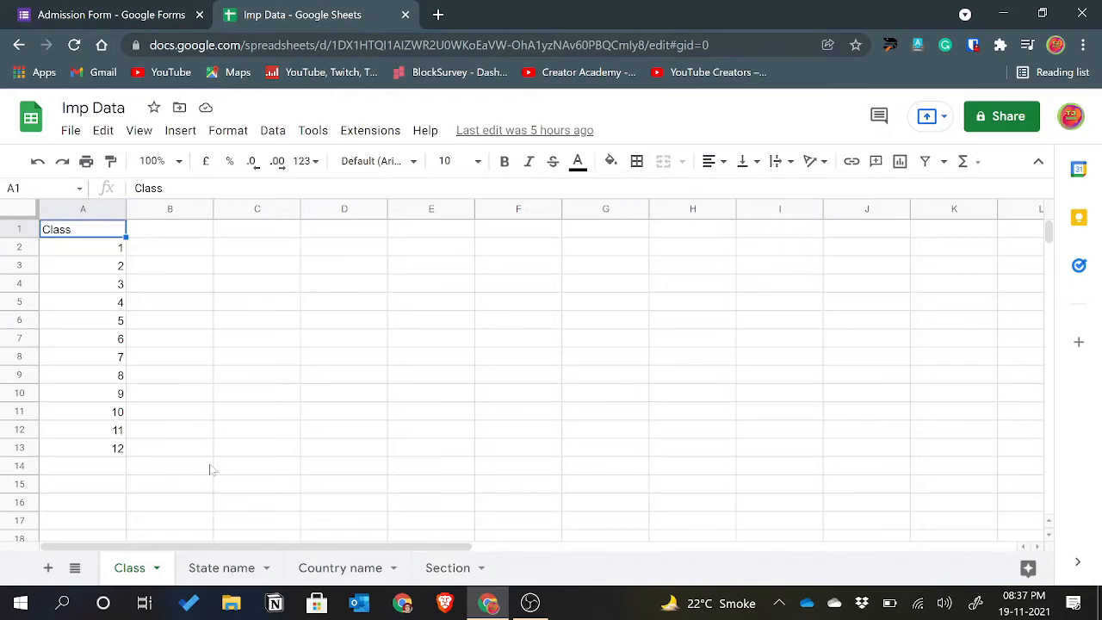
pyautogui.click(207, 570)
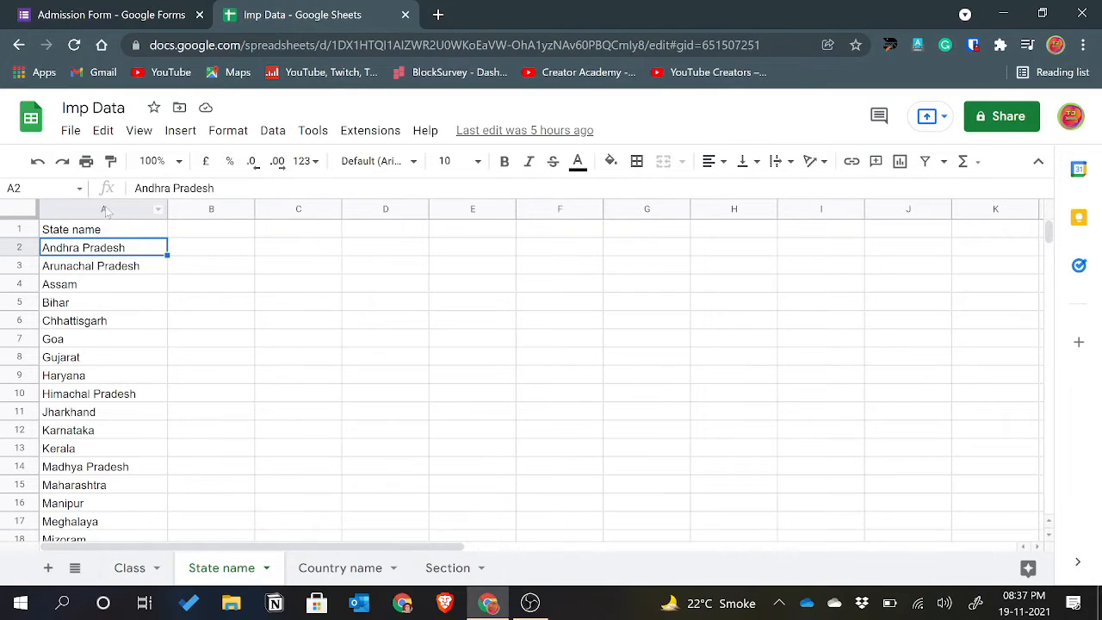
pyautogui.click(88, 288)
pyautogui.press('Down')
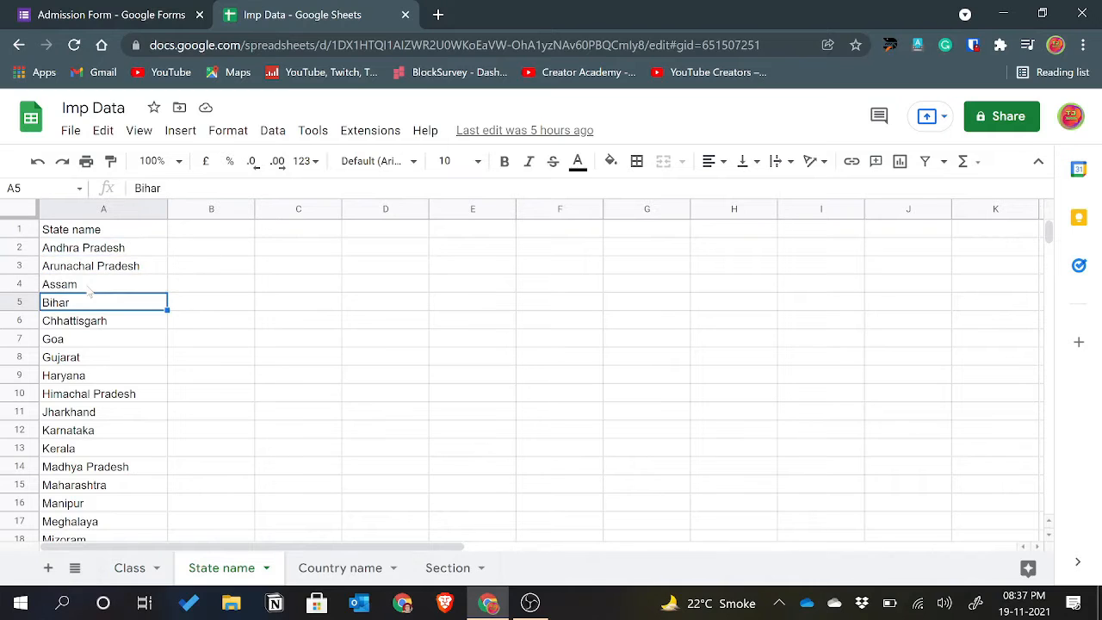
pyautogui.press('Down')
pyautogui.press('Down')
pyautogui.press('Down')
pyautogui.press('Down')
pyautogui.press('Down')
pyautogui.press('Down')
pyautogui.press('Down')
pyautogui.press('Down')
pyautogui.press('Down')
pyautogui.press('Down')
pyautogui.press('Down')
pyautogui.press('Down')
pyautogui.press('Down')
pyautogui.press('Down')
pyautogui.press('Down')
pyautogui.press('Down')
pyautogui.press('Down')
pyautogui.press('Down')
pyautogui.press('Down')
pyautogui.press('Down')
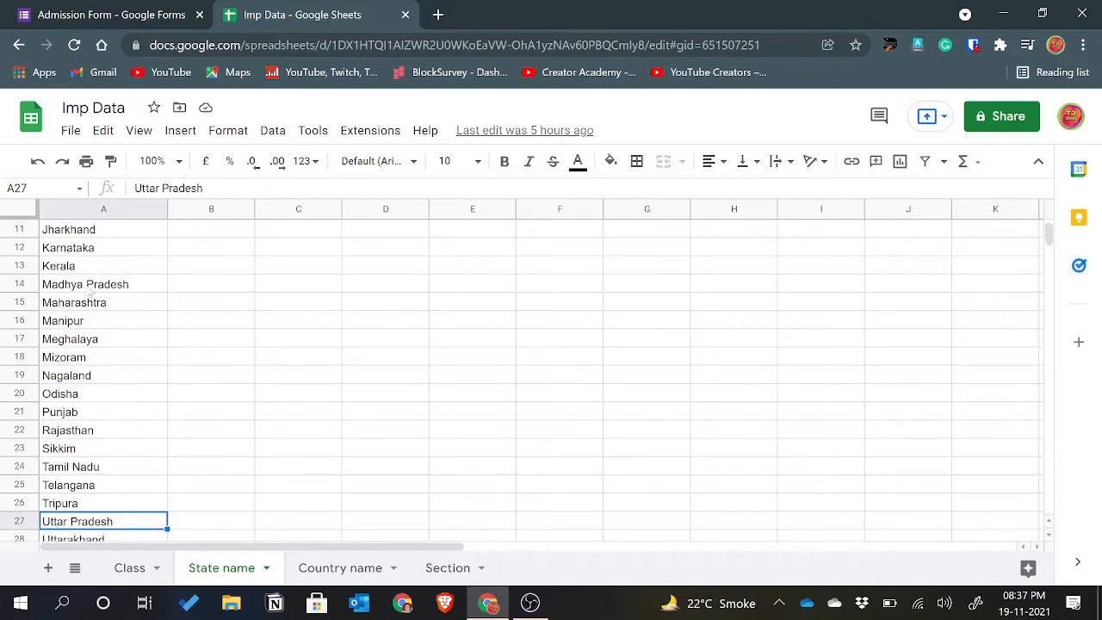
pyautogui.press('Down')
pyautogui.press('Down')
pyautogui.press('Down')
pyautogui.press('Down')
pyautogui.press('Down')
pyautogui.press('Down')
pyautogui.press('Down')
pyautogui.press('Down')
pyautogui.press('Up')
pyautogui.press('Up')
pyautogui.press('Up')
pyautogui.press('Up')
pyautogui.press('Up')
pyautogui.press('Up')
pyautogui.press('Up')
pyautogui.press('Up')
pyautogui.press('Up')
pyautogui.press('Up')
pyautogui.press('Up')
pyautogui.press('Up')
pyautogui.press('Up')
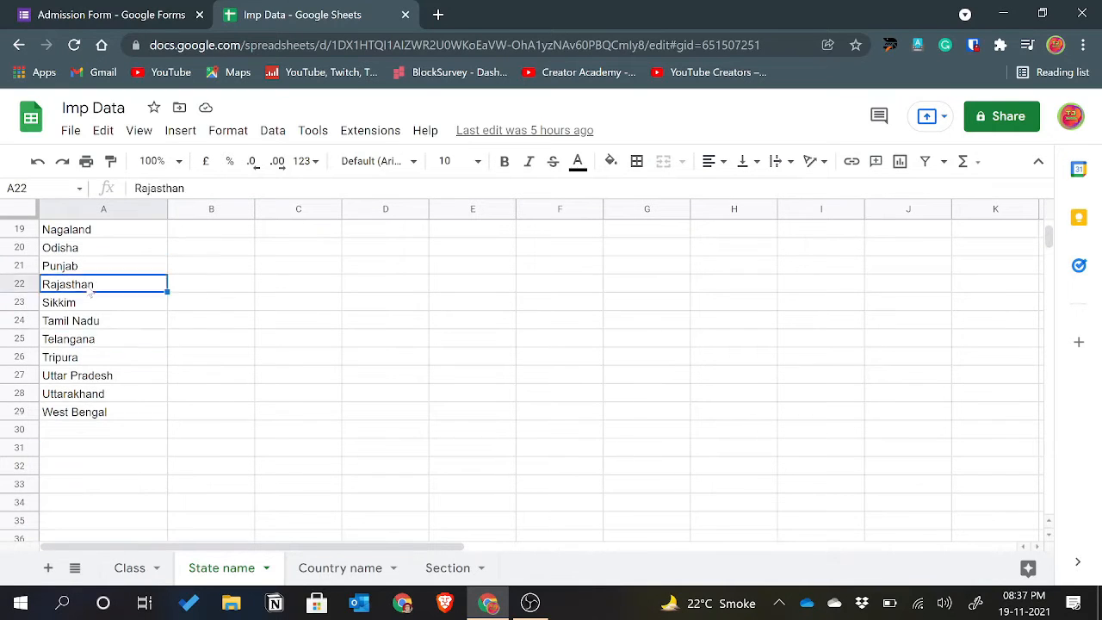
pyautogui.press('Up')
pyautogui.press('Up')
pyautogui.press('Up')
pyautogui.press('Up')
pyautogui.press('Up')
pyautogui.press('Up')
pyautogui.press('Up')
pyautogui.press('Up')
pyautogui.press('Up')
pyautogui.press('Up')
pyautogui.press('Up')
pyautogui.press('Up')
pyautogui.press('Up')
pyautogui.press('Up')
pyautogui.press('Up')
pyautogui.press('Up')
pyautogui.press('Up')
pyautogui.press('Up')
pyautogui.press('Up')
pyautogui.press('Up')
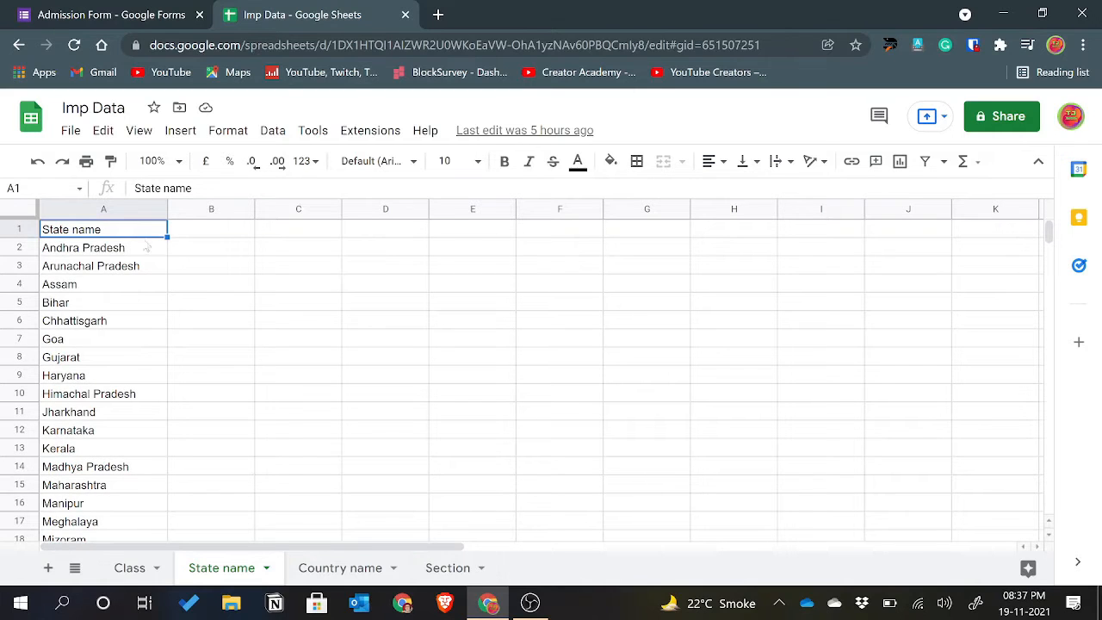
# Step: Switch back to the Admission Form and add a required drop-down question named "Country name" below the State question
pyautogui.click(90, 10)
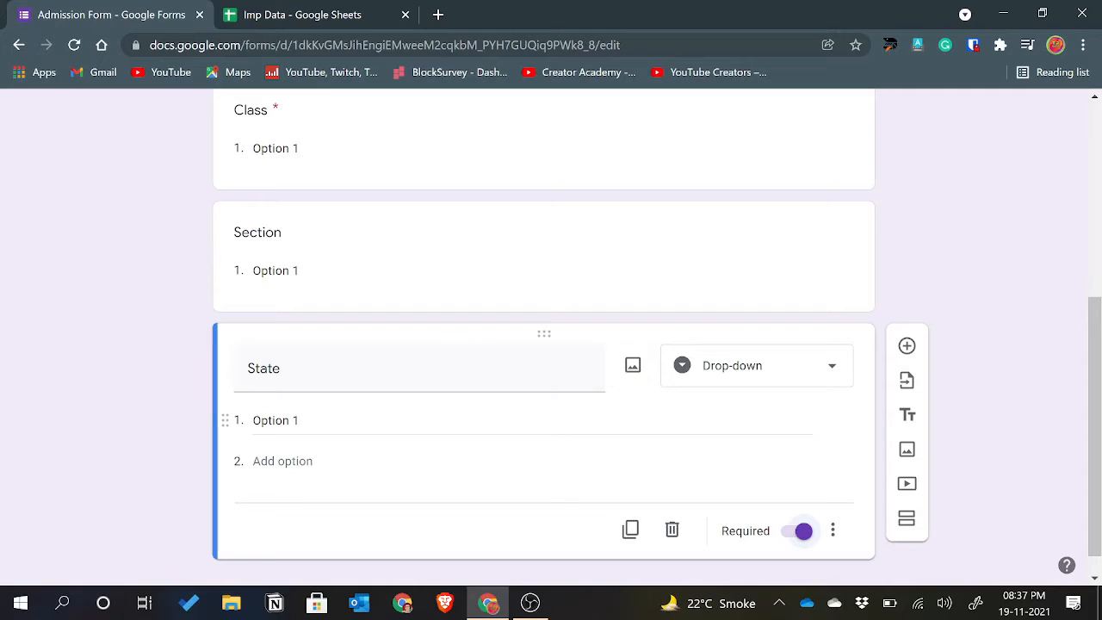
pyautogui.click(912, 353)
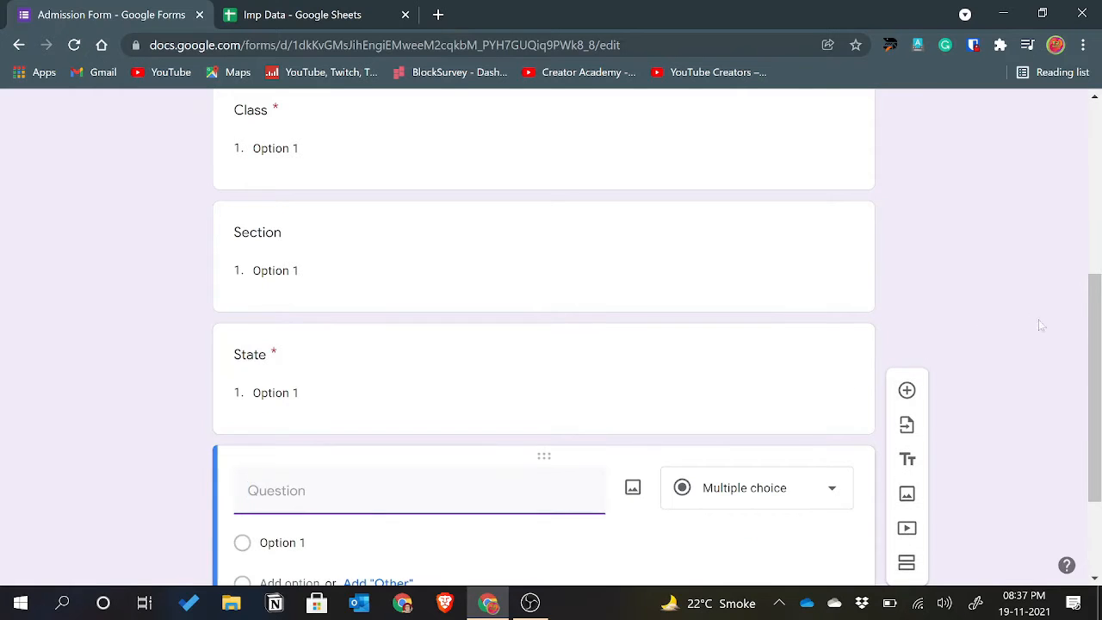
pyautogui.scroll(-1, 1098, 412)
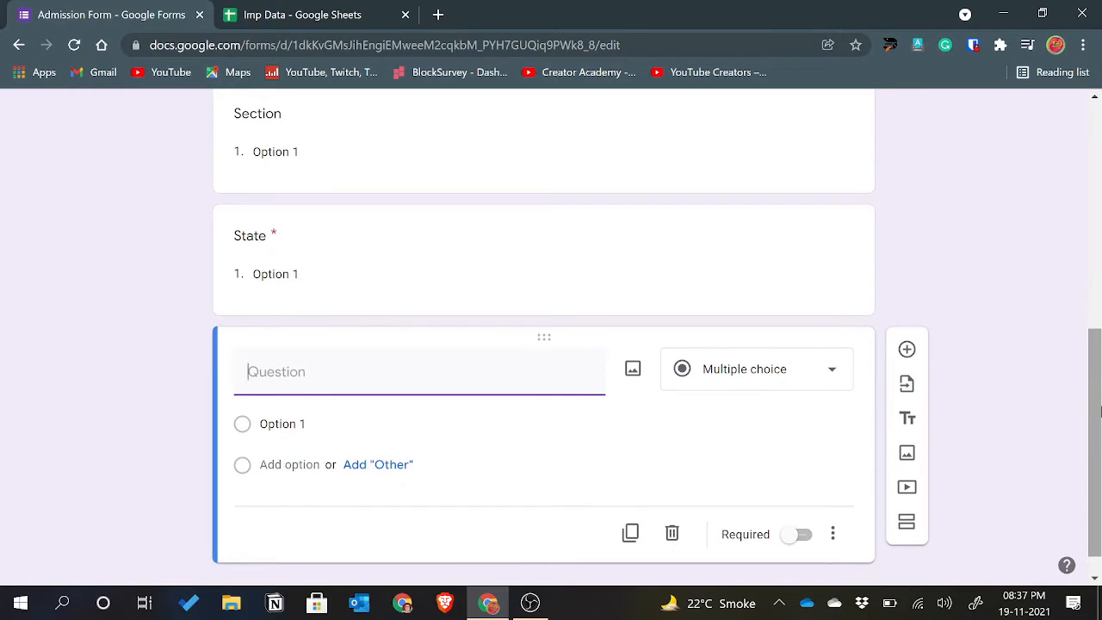
pyautogui.write('C')
pyautogui.write('ountryv')
pyautogui.press('BackSpace')
pyautogui.press('BackSpace')
pyautogui.write('name')
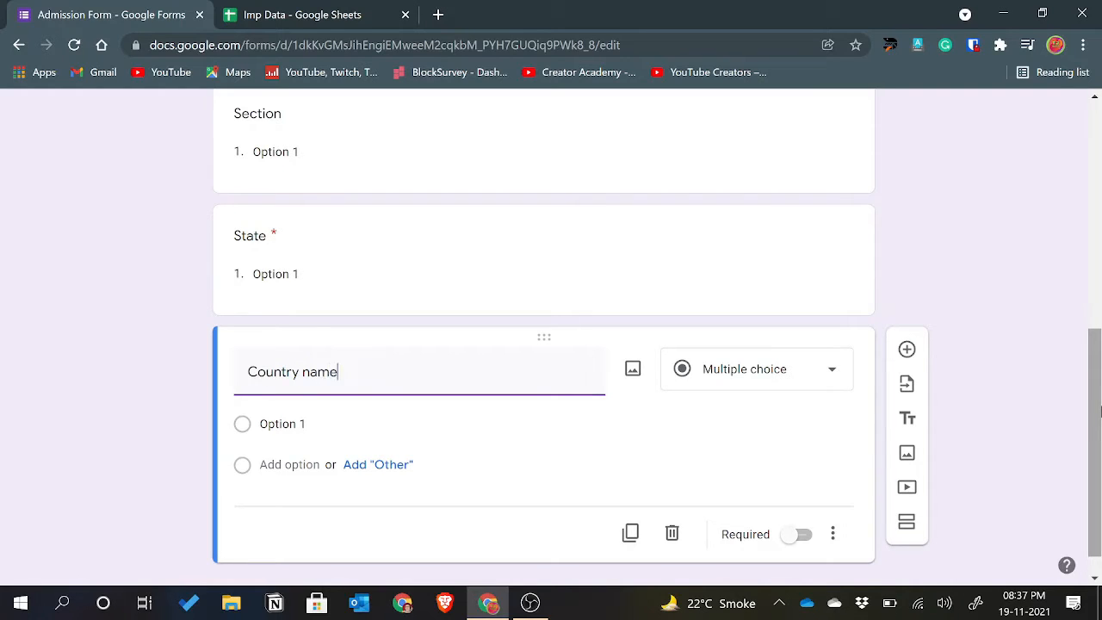
pyautogui.click(800, 382)
pyautogui.click(763, 320)
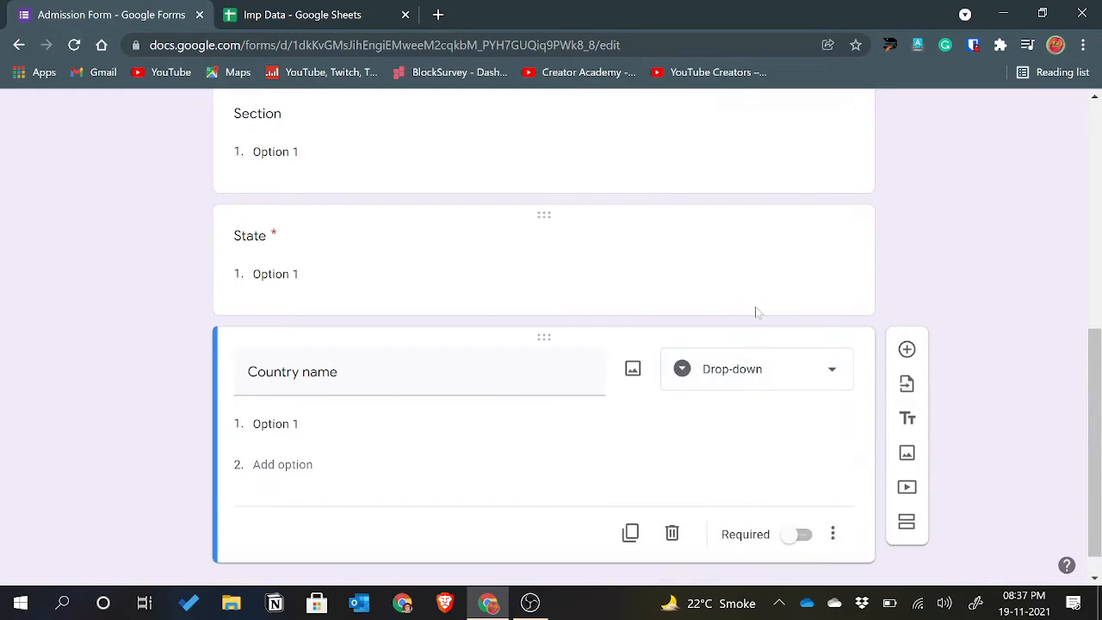
pyautogui.click(789, 535)
# Step: Review the form's questions, and open the add-ons marketplace to browse the apps that work with Forms
pyautogui.moveTo(1092, 387); pyautogui.dragTo(1100, 303)
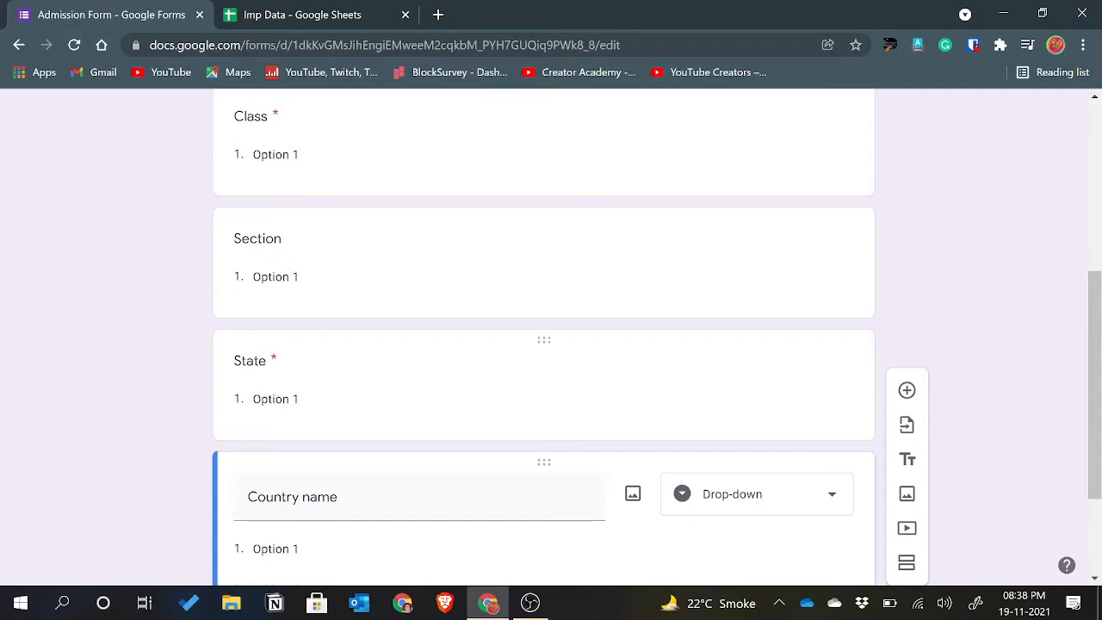
pyautogui.scroll(-2, 545, 344)
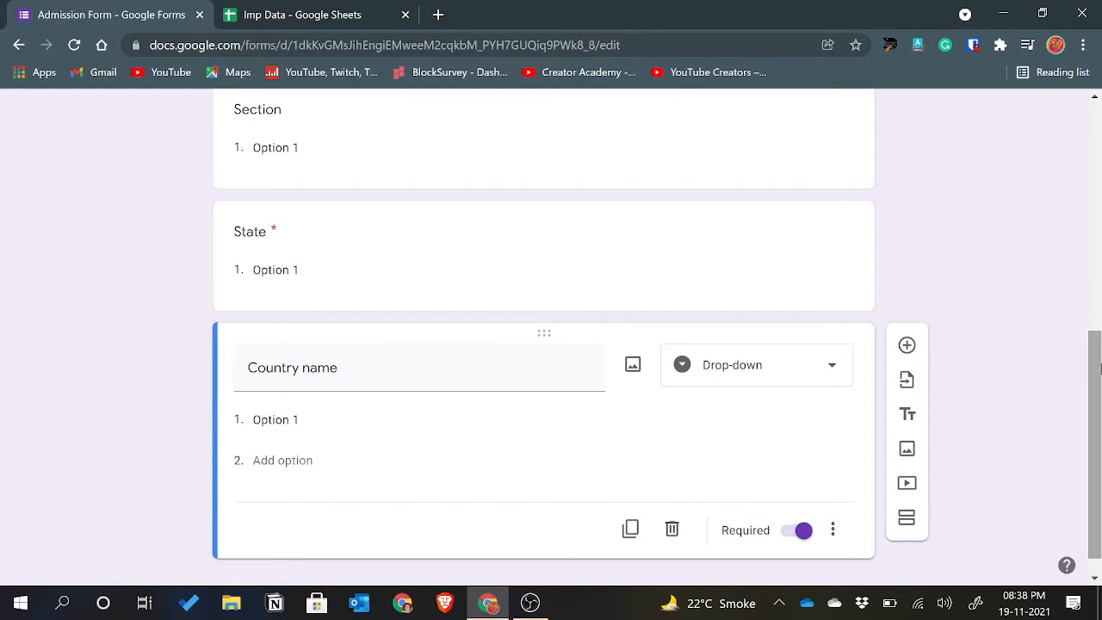
pyautogui.moveTo(1095, 345); pyautogui.dragTo(1096, 95)
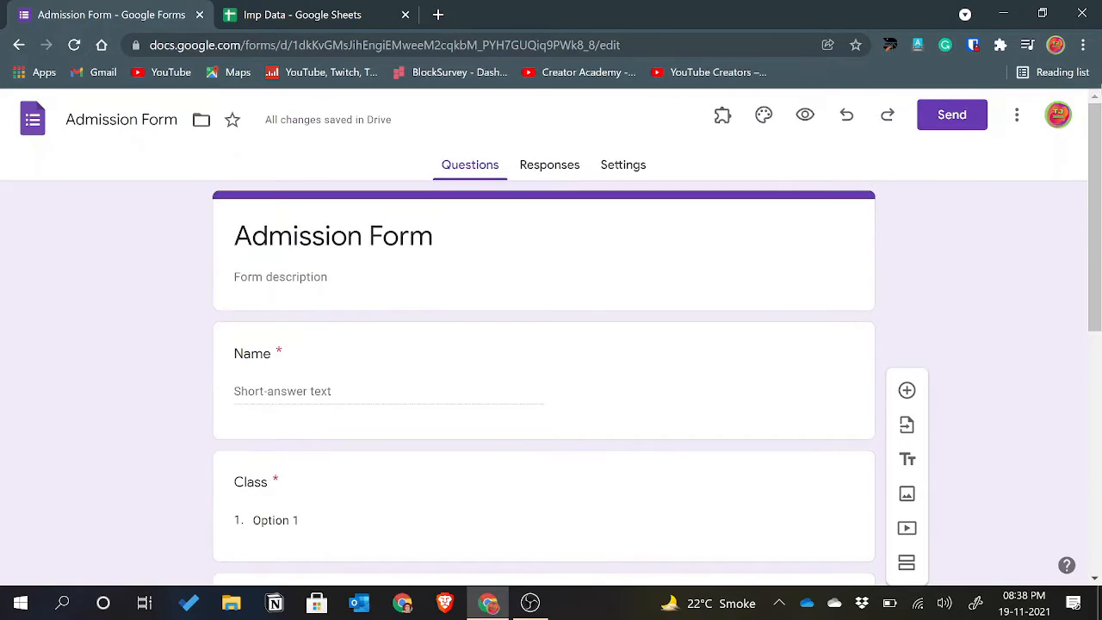
pyautogui.click(1017, 117)
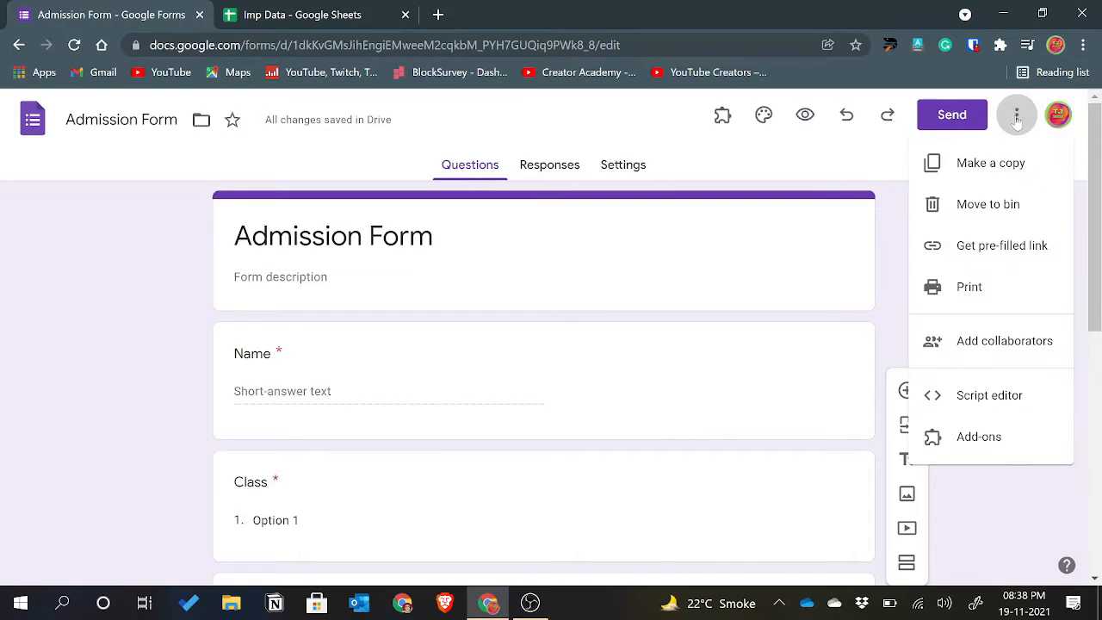
pyautogui.click(966, 440)
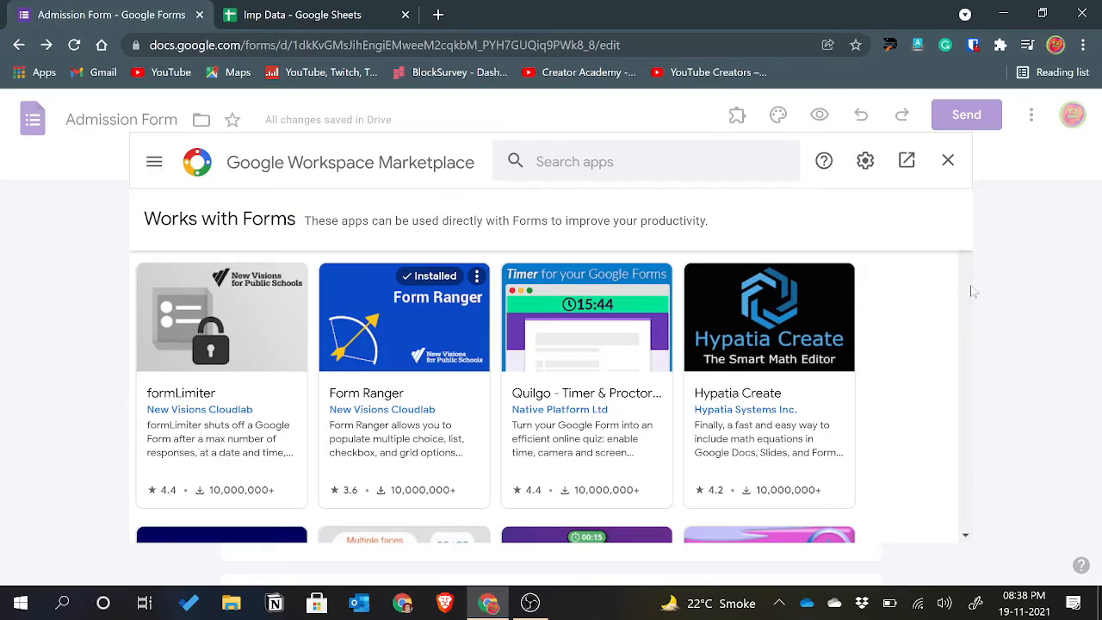
pyautogui.scroll(-10, 973, 280)
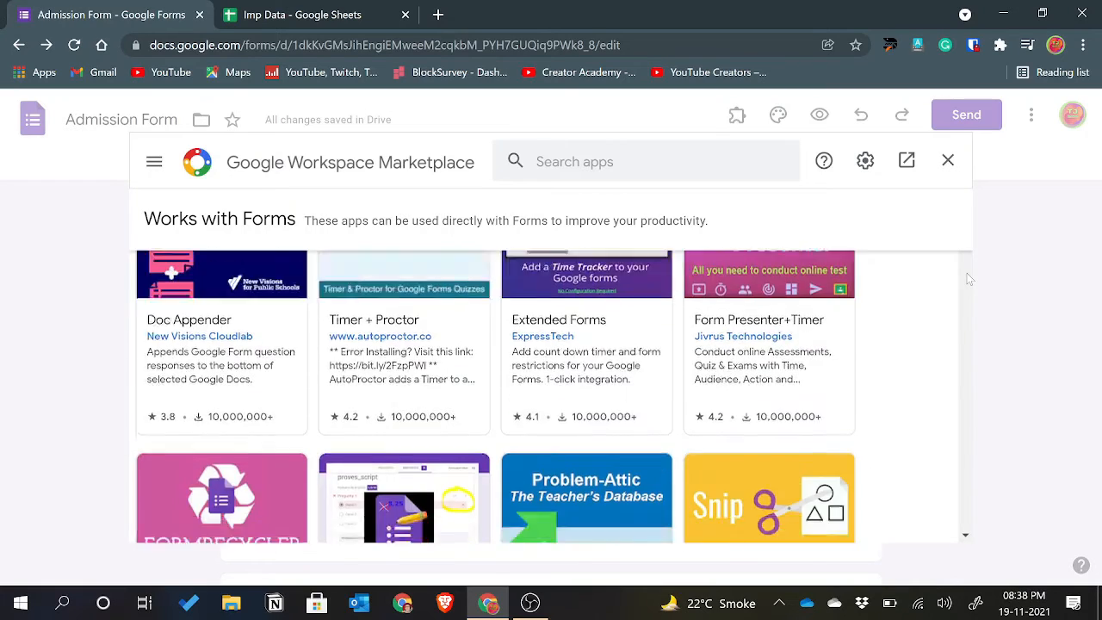
pyautogui.moveTo(968, 284); pyautogui.dragTo(962, 203)
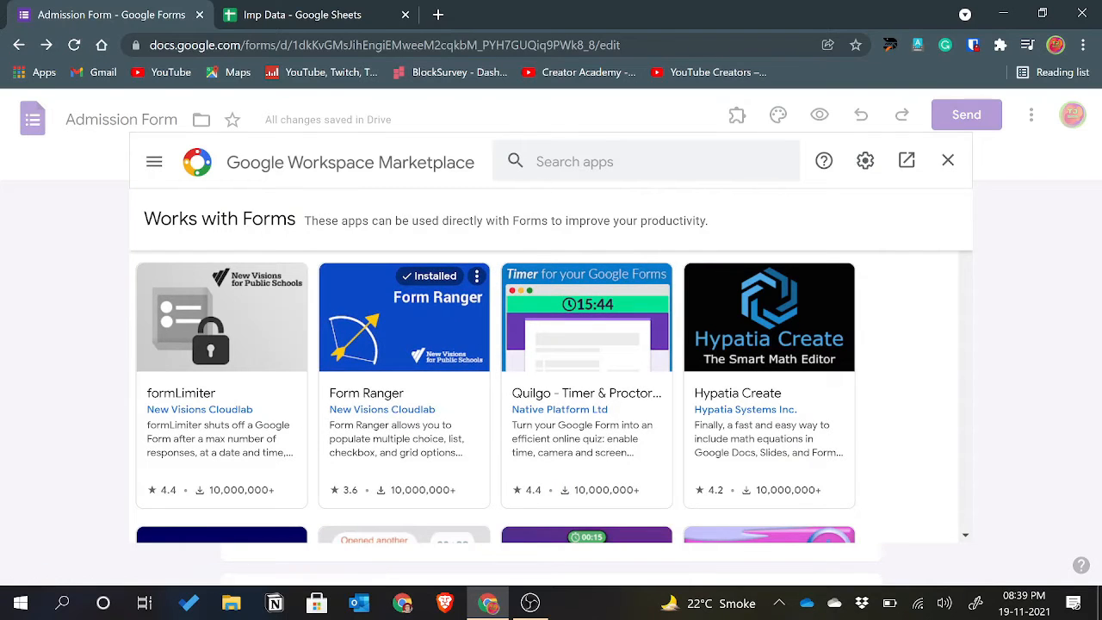
# Step: Search the marketplace for Form Ranger, look through the add-on's details page, and close the marketplace
pyautogui.click(570, 162)
pyautogui.write('form')
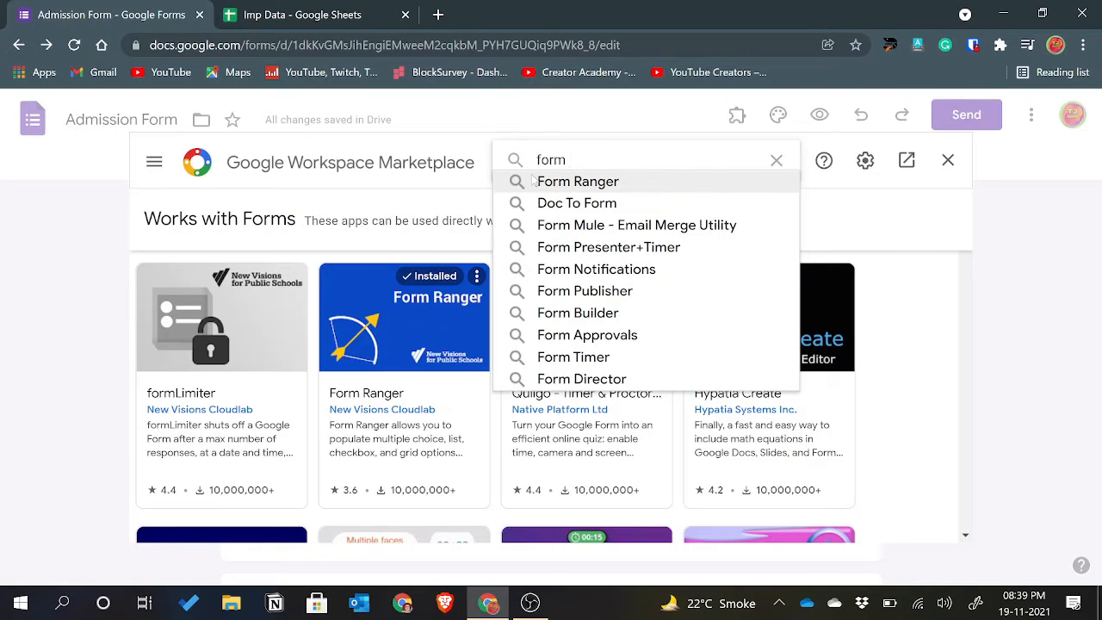
pyautogui.write(' ran')
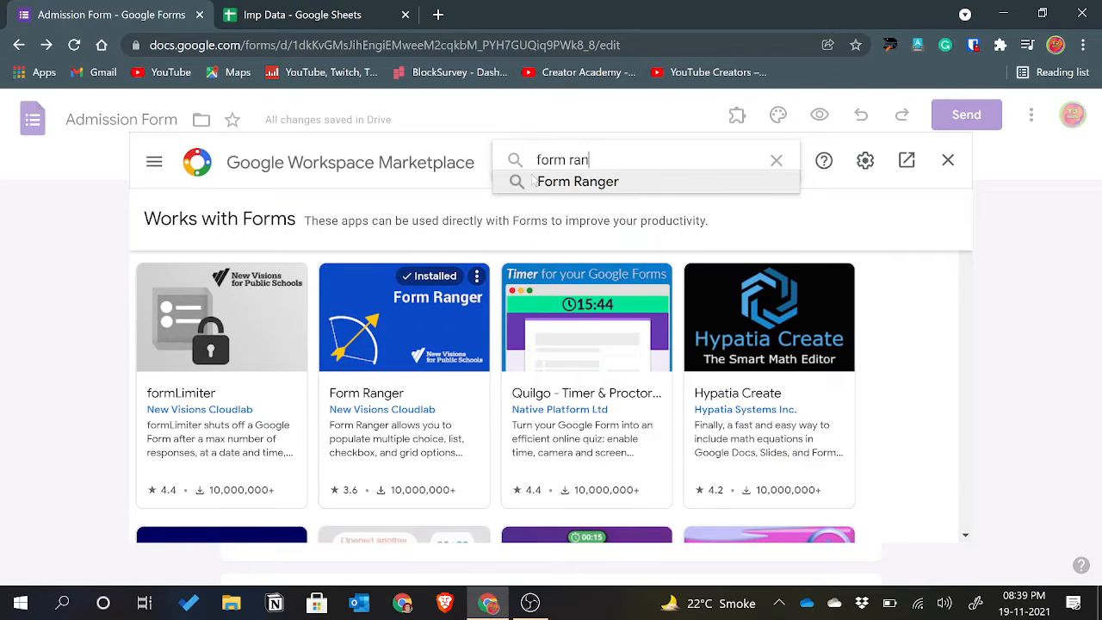
pyautogui.click(556, 183)
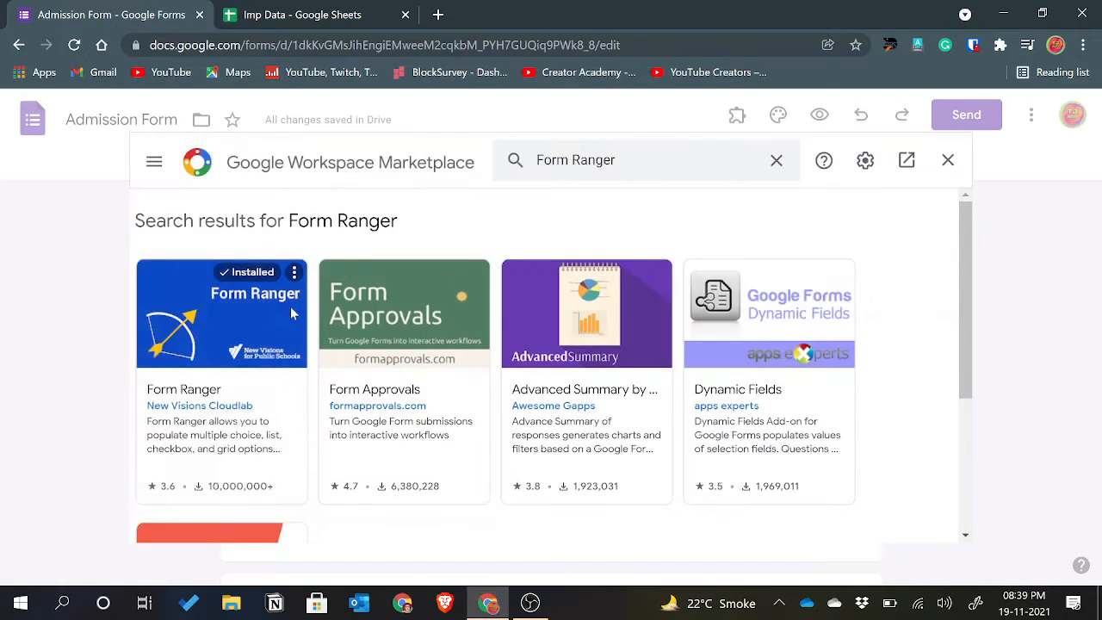
pyautogui.click(233, 338)
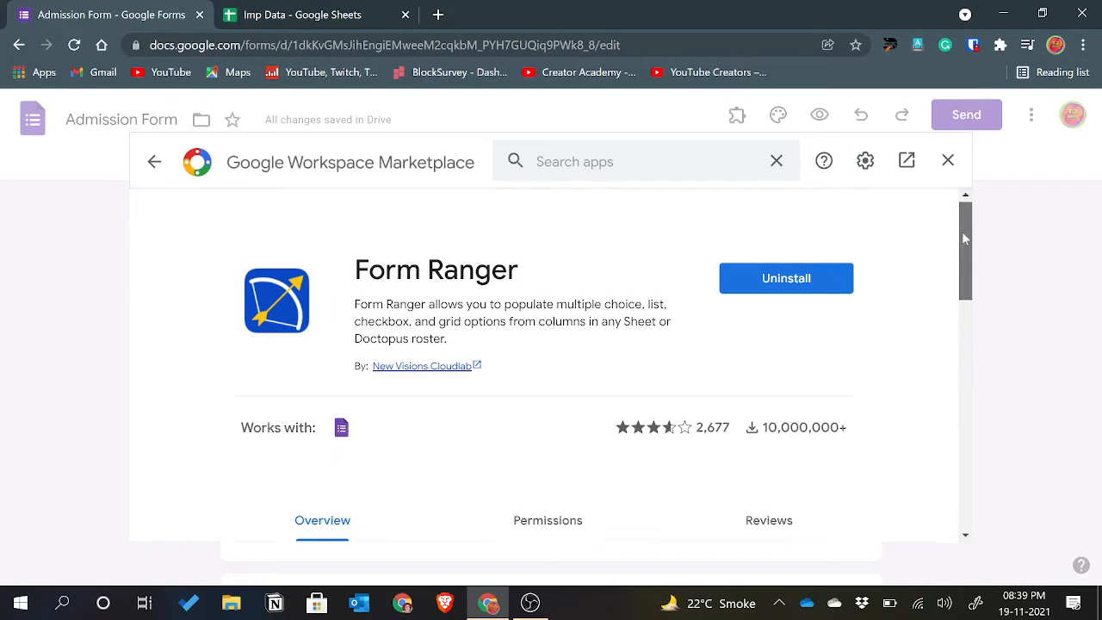
pyautogui.moveTo(963, 231); pyautogui.dragTo(963, 320)
pyautogui.moveTo(960, 330); pyautogui.dragTo(956, 216)
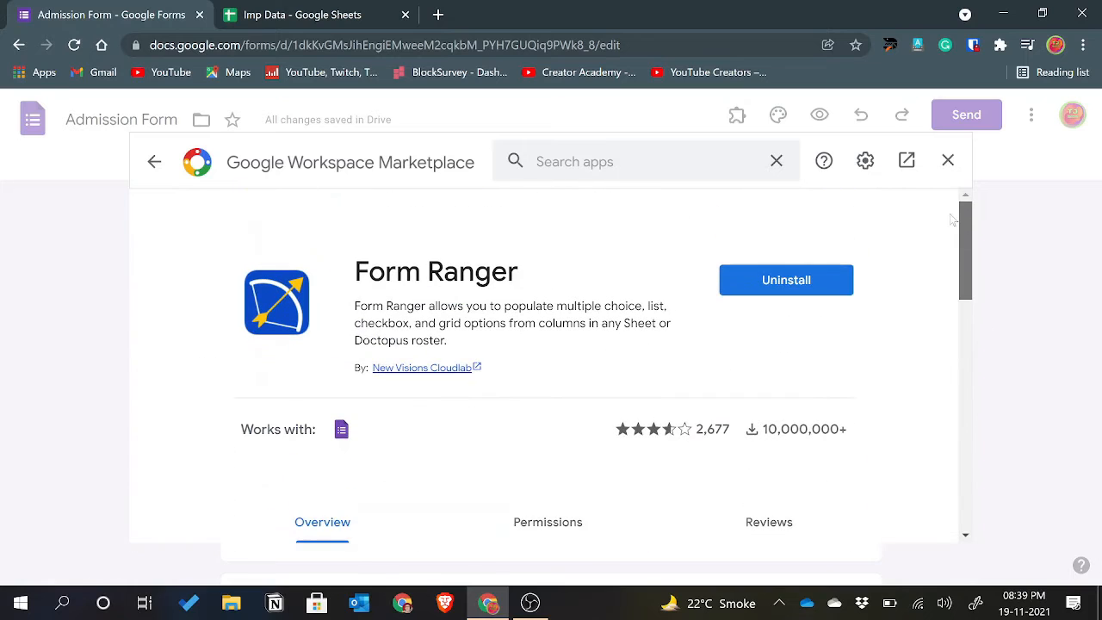
pyautogui.click(940, 167)
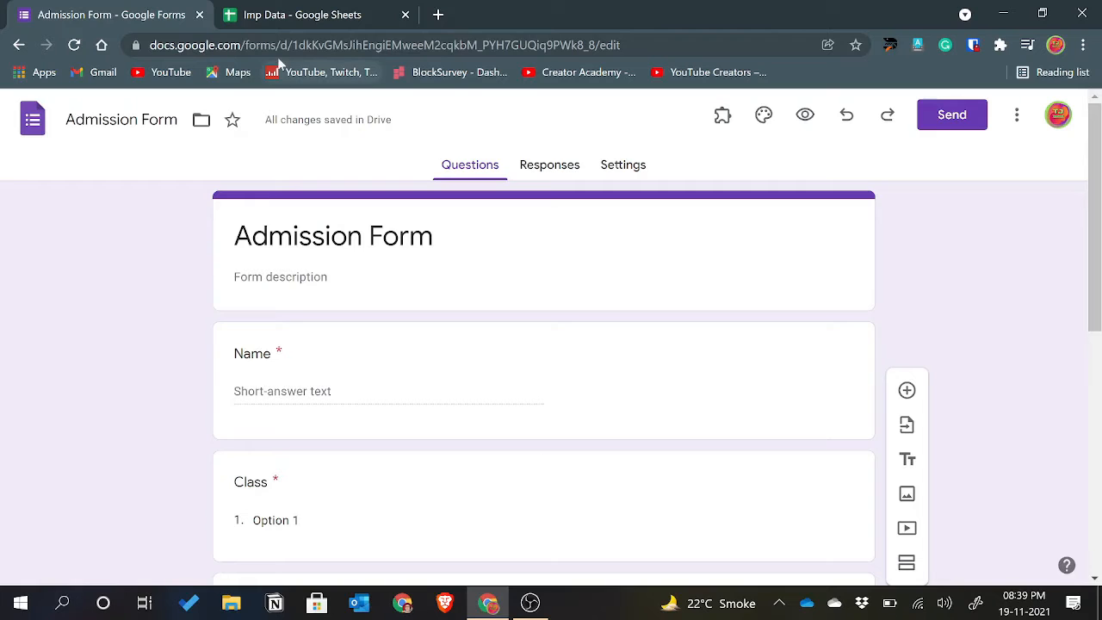
# Step: Look at the list in the Class sheet of the Imp Data spreadsheet, and return to the Admission Form
pyautogui.click(297, 19)
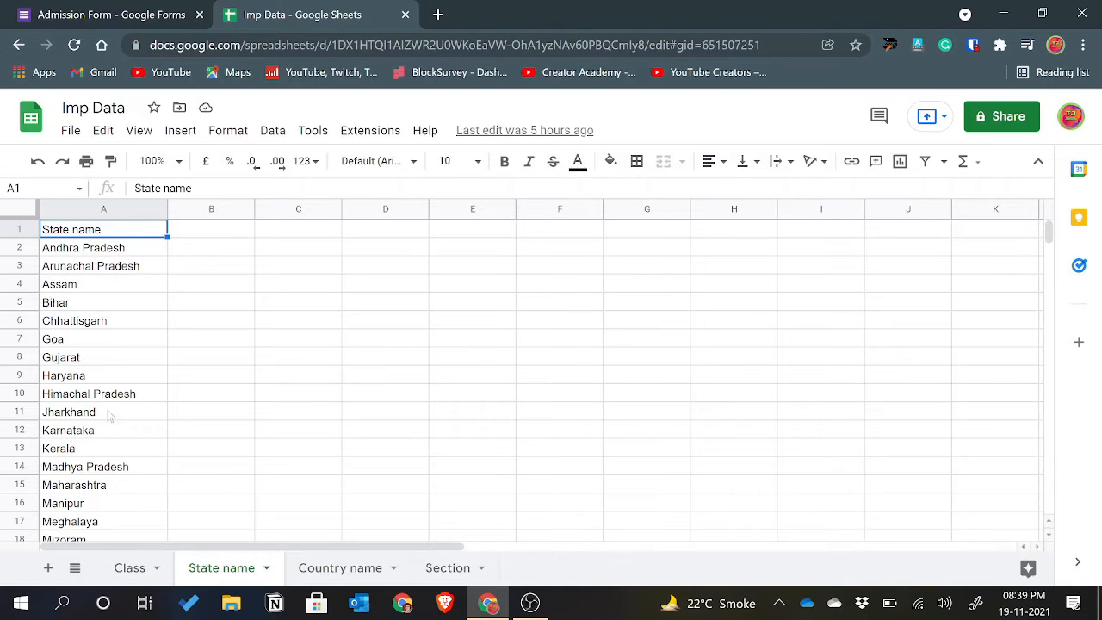
pyautogui.click(121, 579)
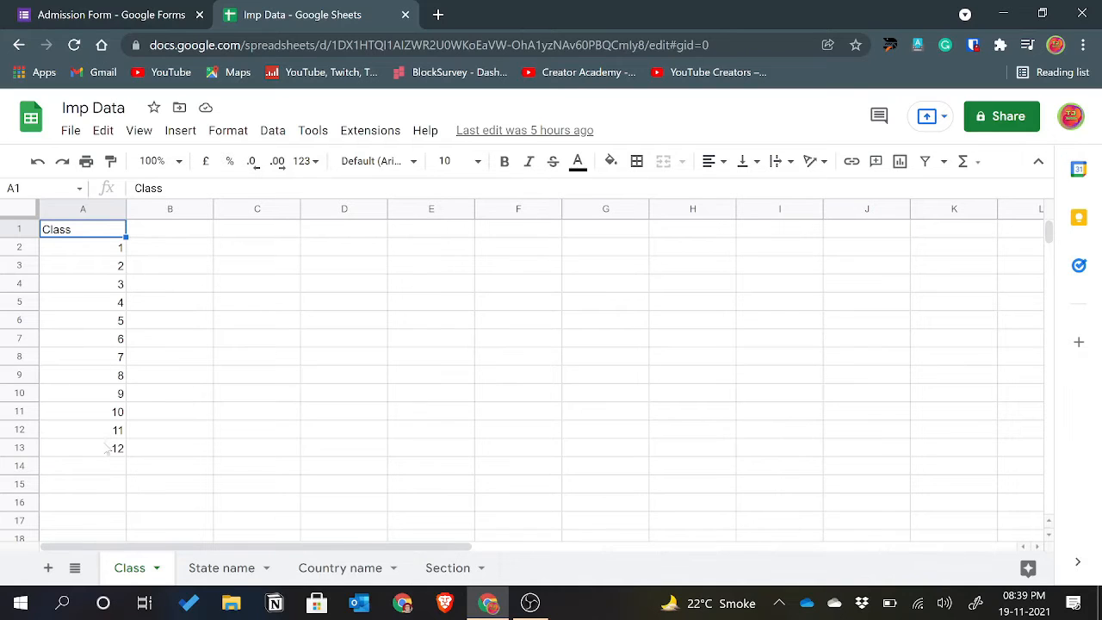
pyautogui.click(131, 14)
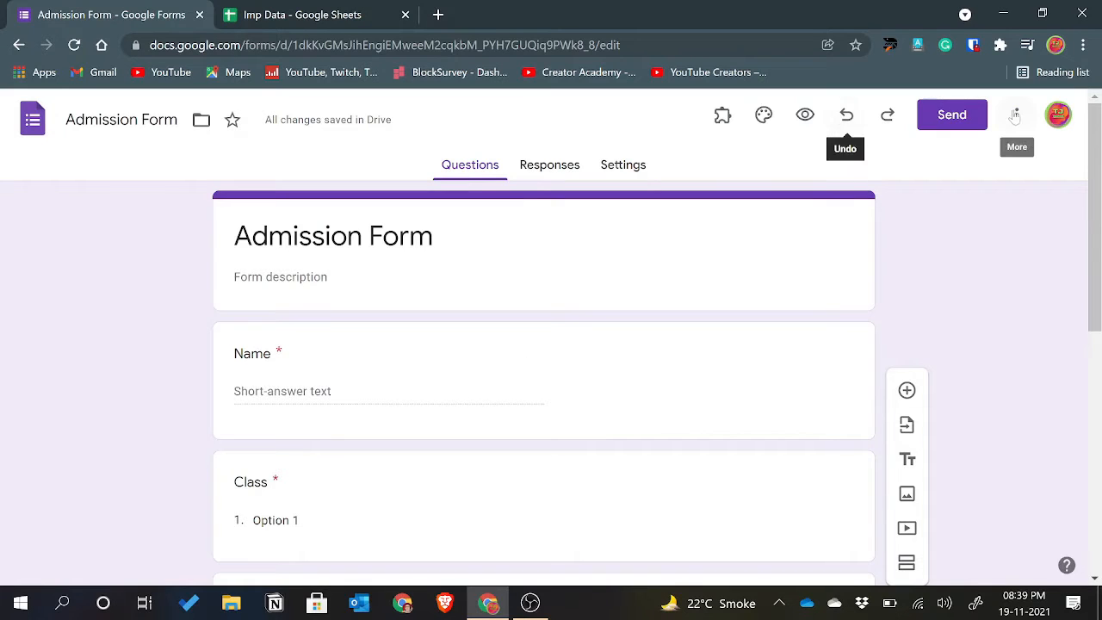
pyautogui.click(721, 118)
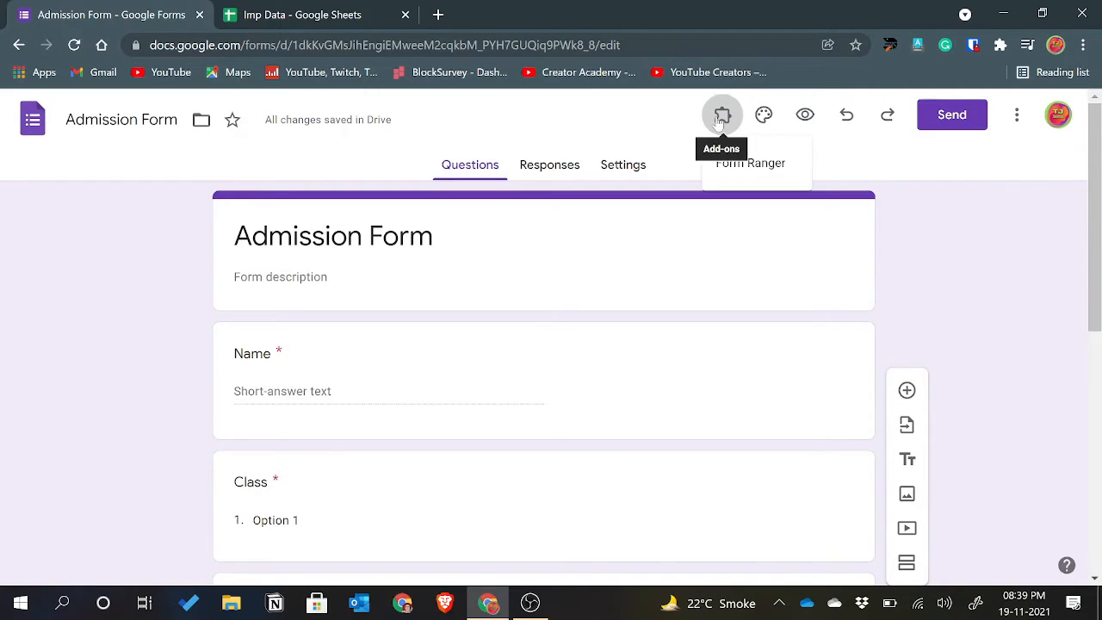
pyautogui.click(754, 163)
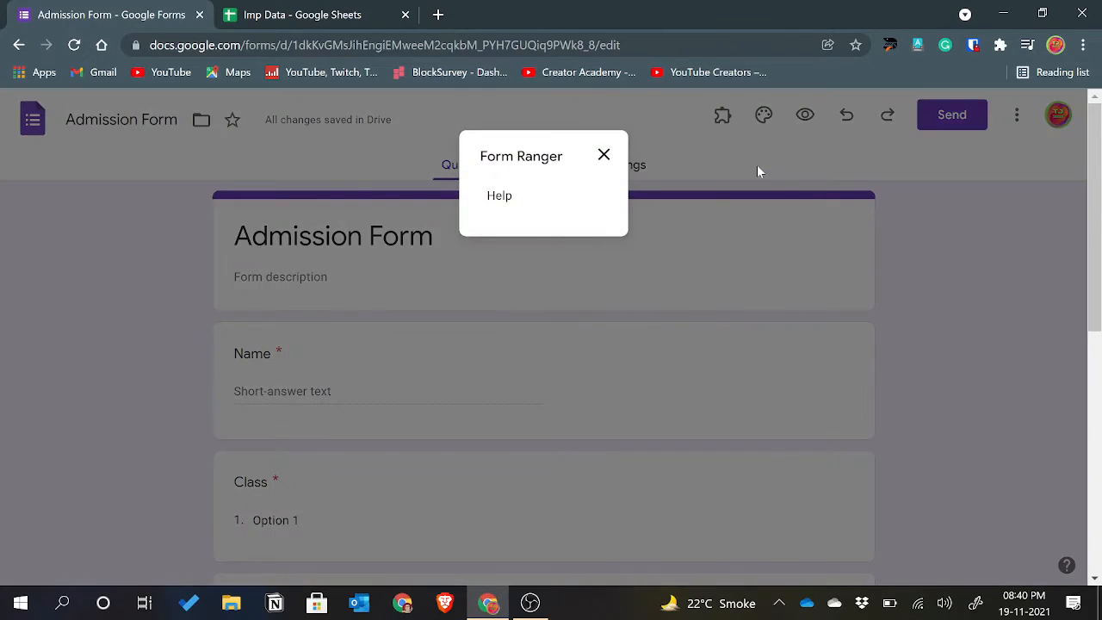
pyautogui.click(604, 155)
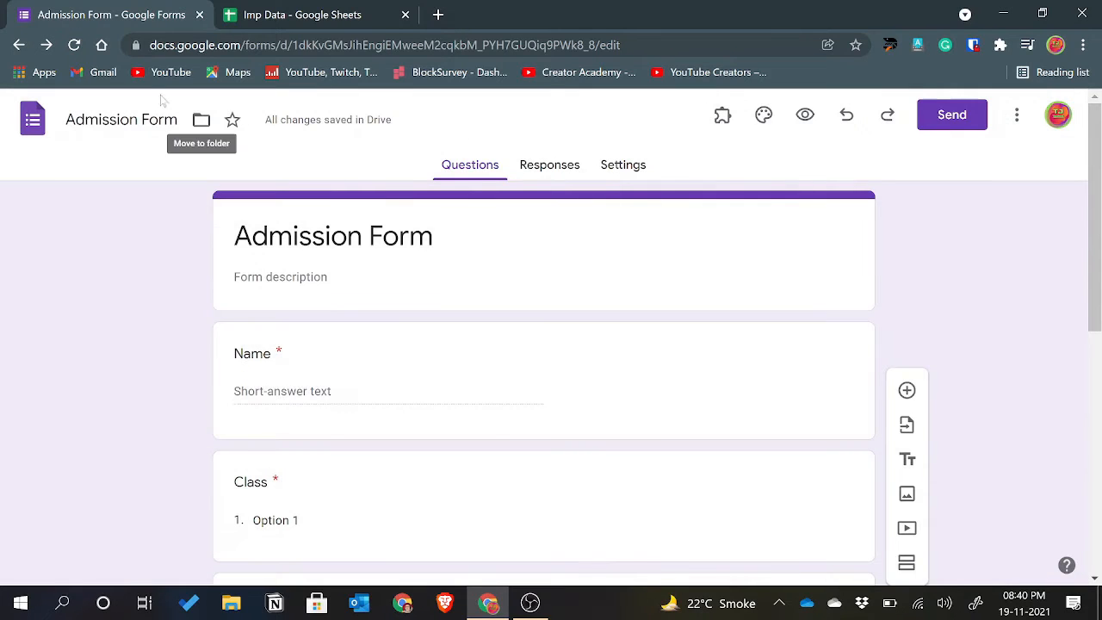
# Step: Reload the Admission Form page and start the Form Ranger add-on
pyautogui.click(75, 45)
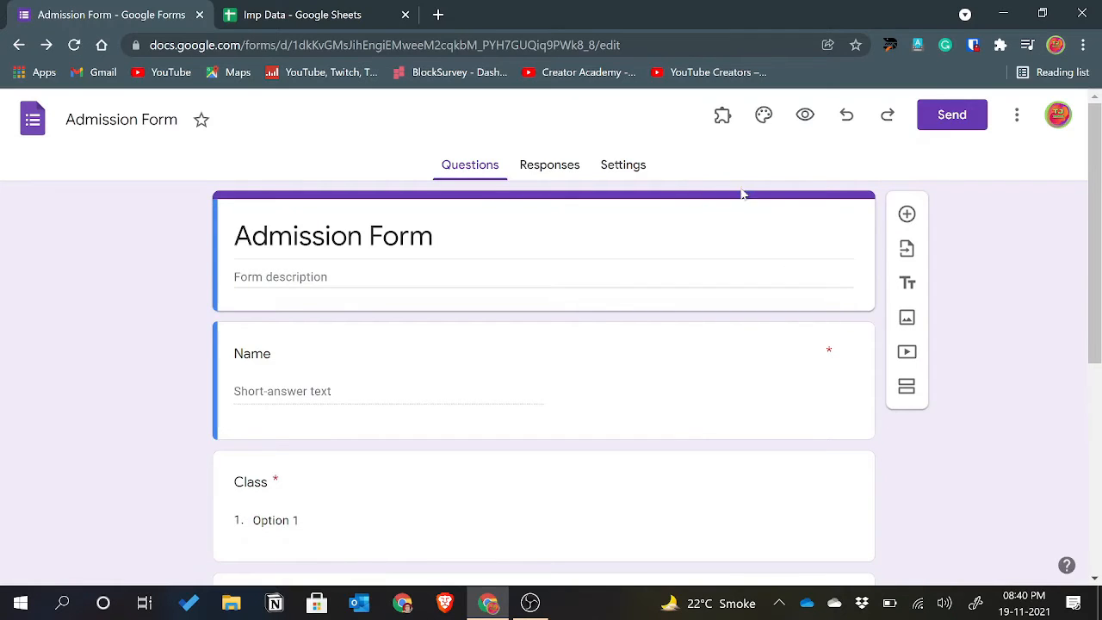
pyautogui.click(724, 115)
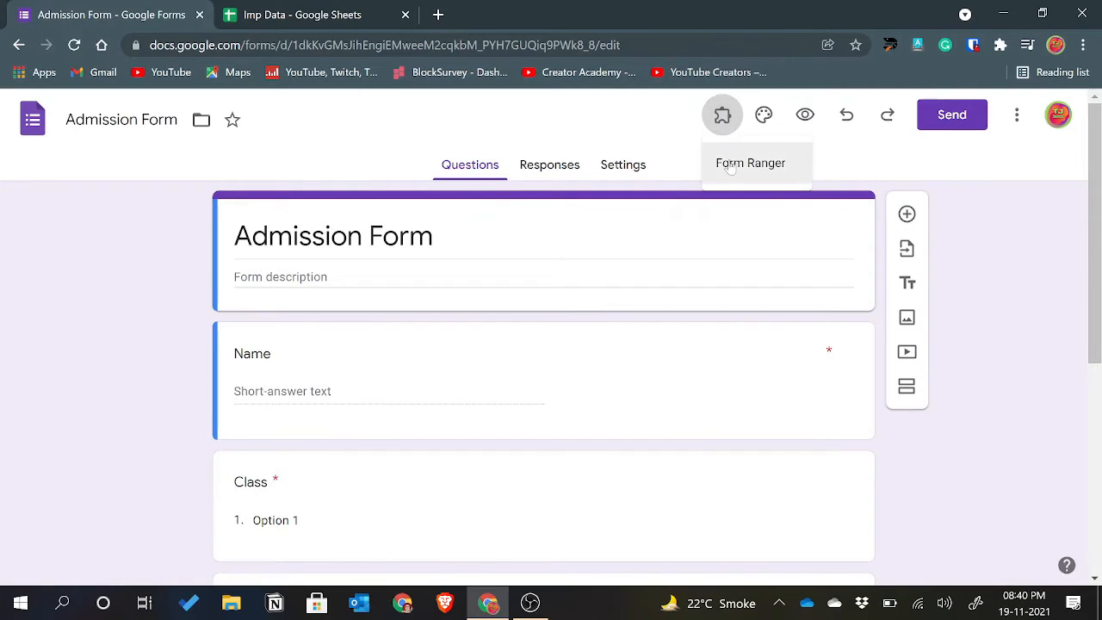
pyautogui.click(730, 165)
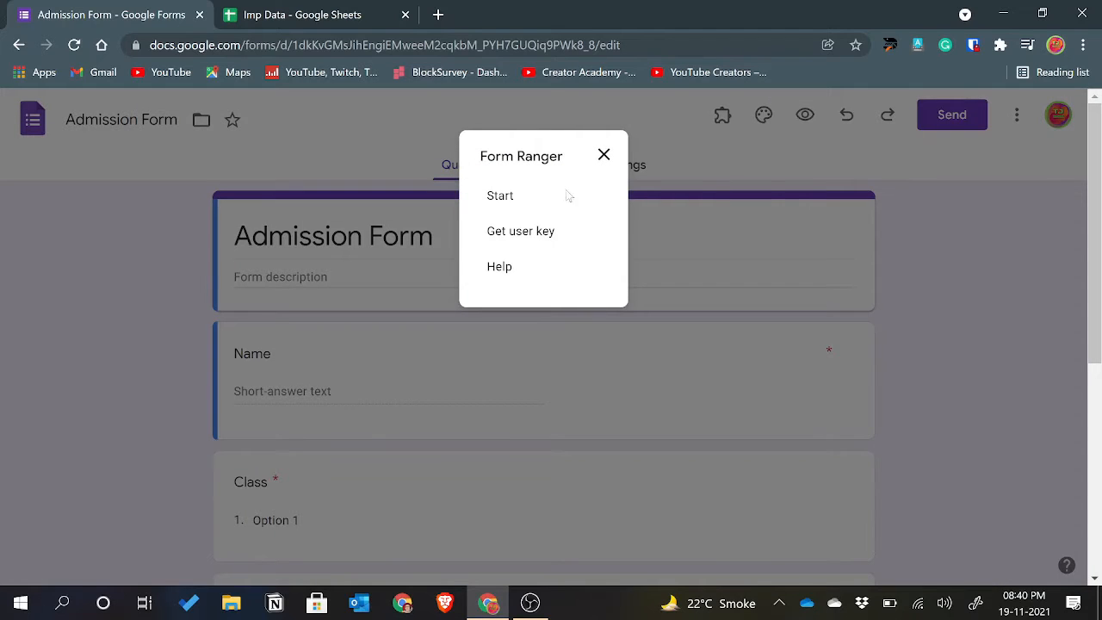
pyautogui.click(497, 190)
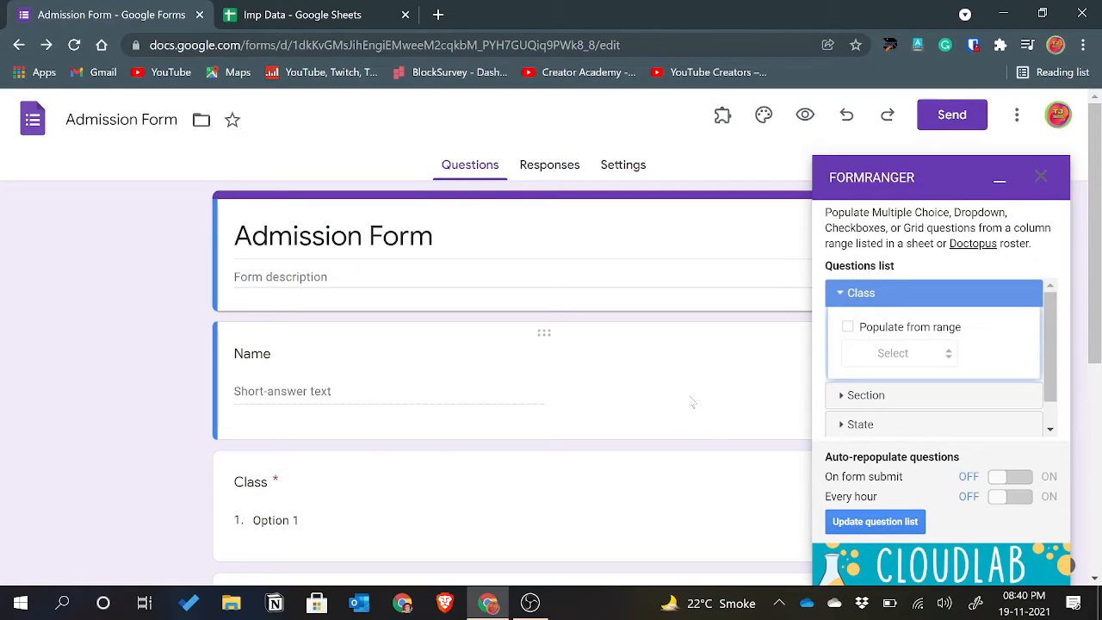
# Step: Compare the Class list in the Imp Data spreadsheet with the Class question in Form Ranger, ending on the form
pyautogui.click(362, 15)
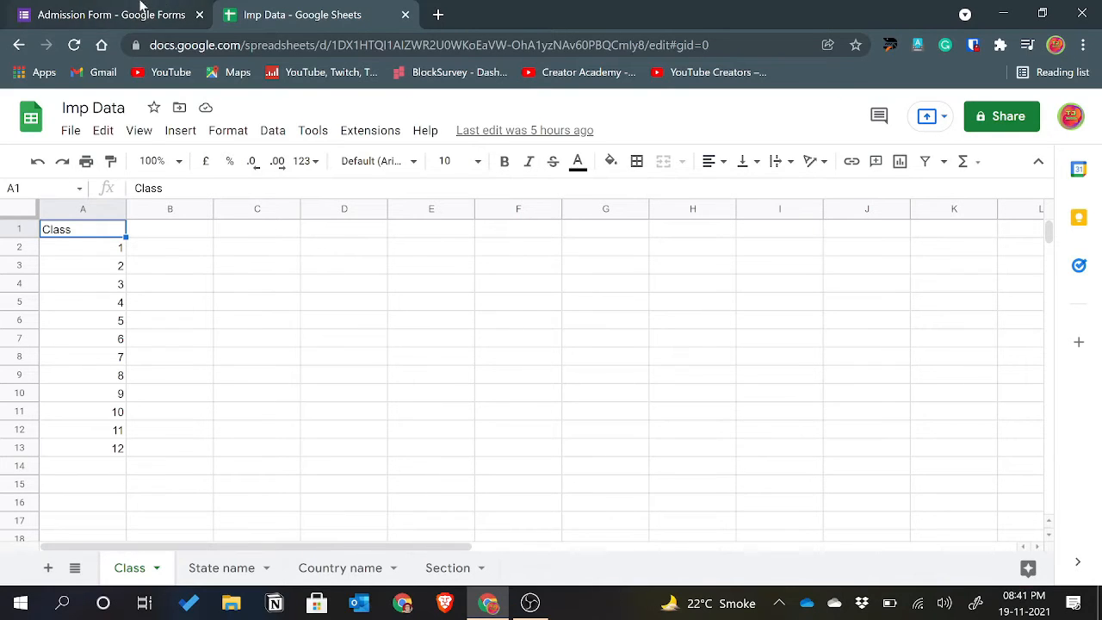
pyautogui.click(142, 10)
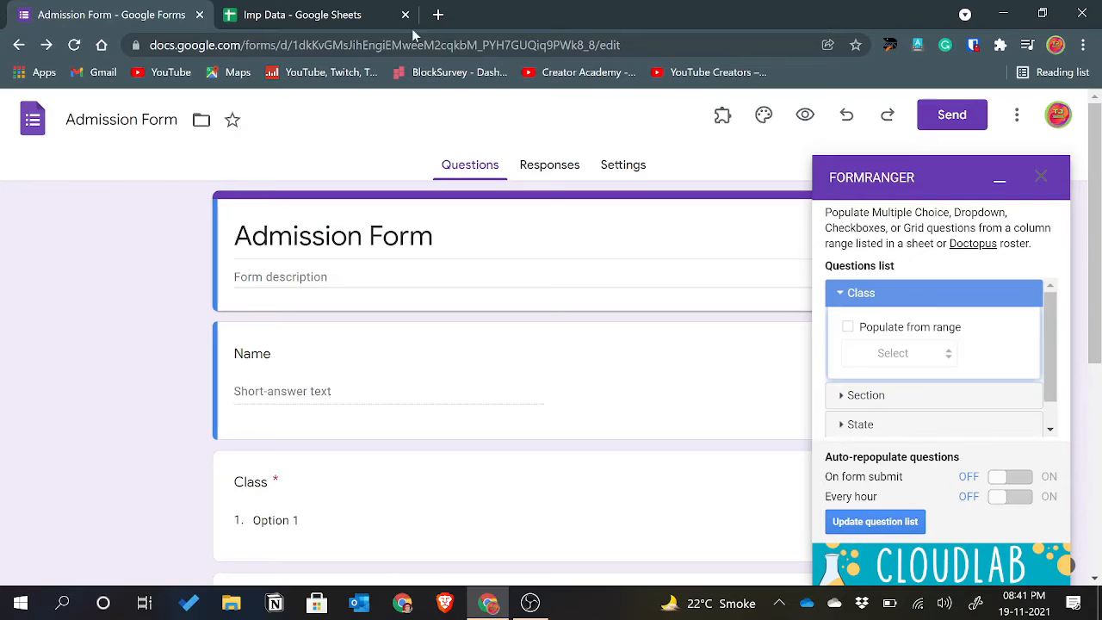
pyautogui.click(379, 15)
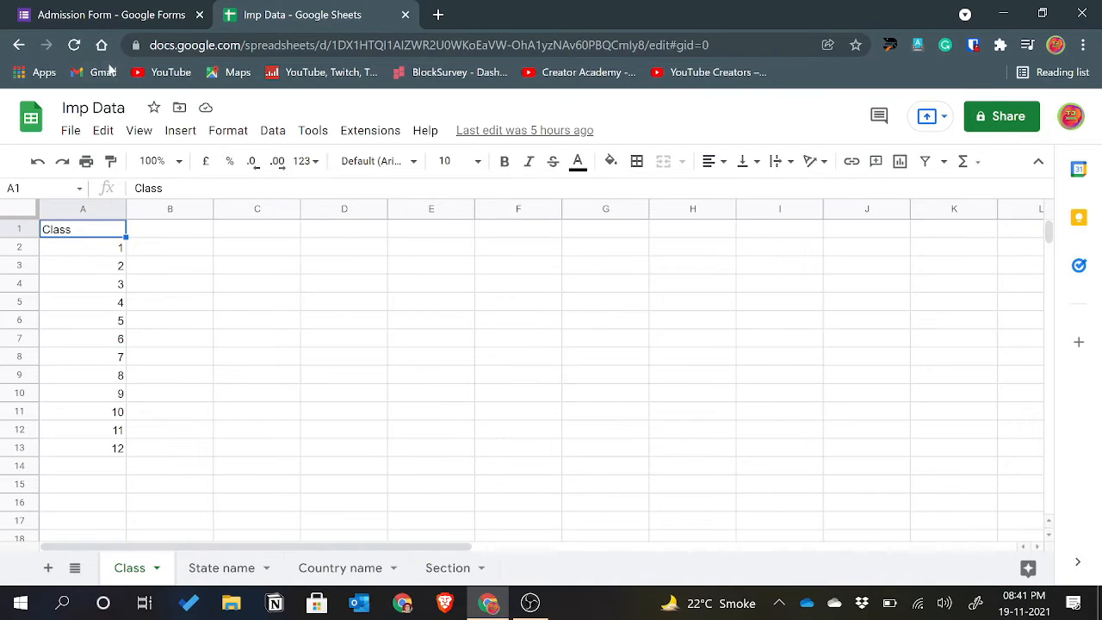
pyautogui.click(132, 8)
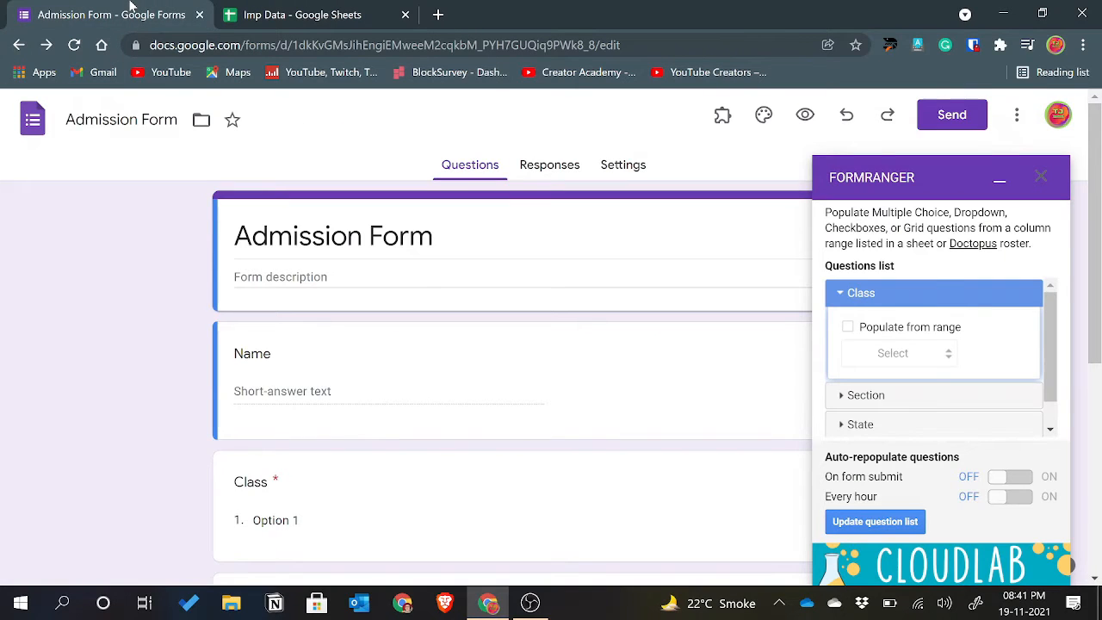
# Step: Enable populating the Class question from a range, and add a new range with the Imp Data spreadsheet as its source
pyautogui.click(846, 328)
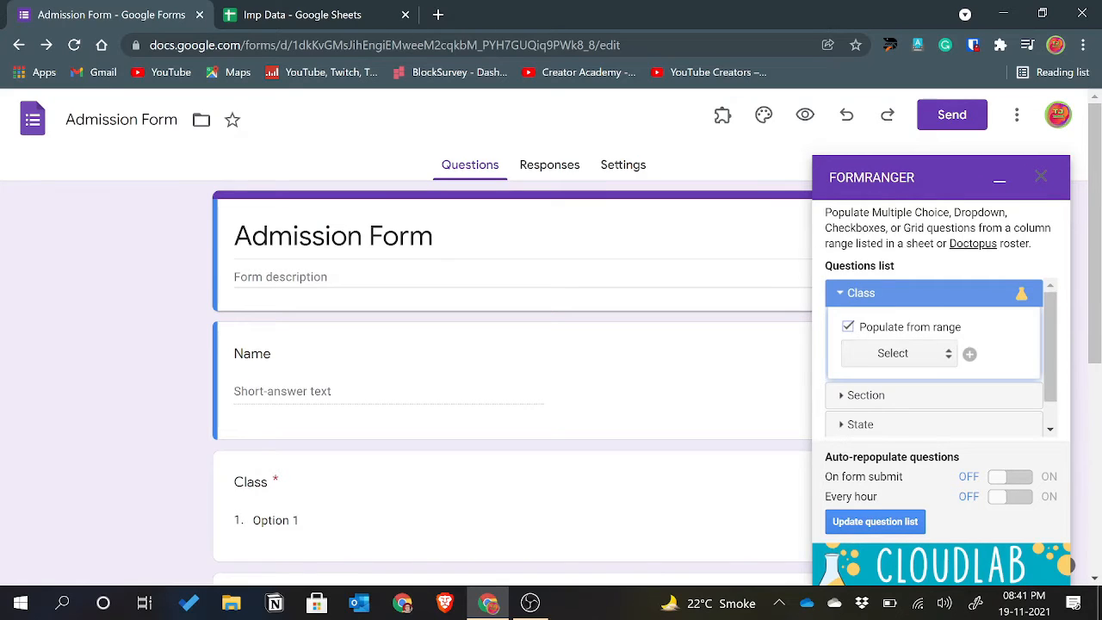
pyautogui.click(891, 354)
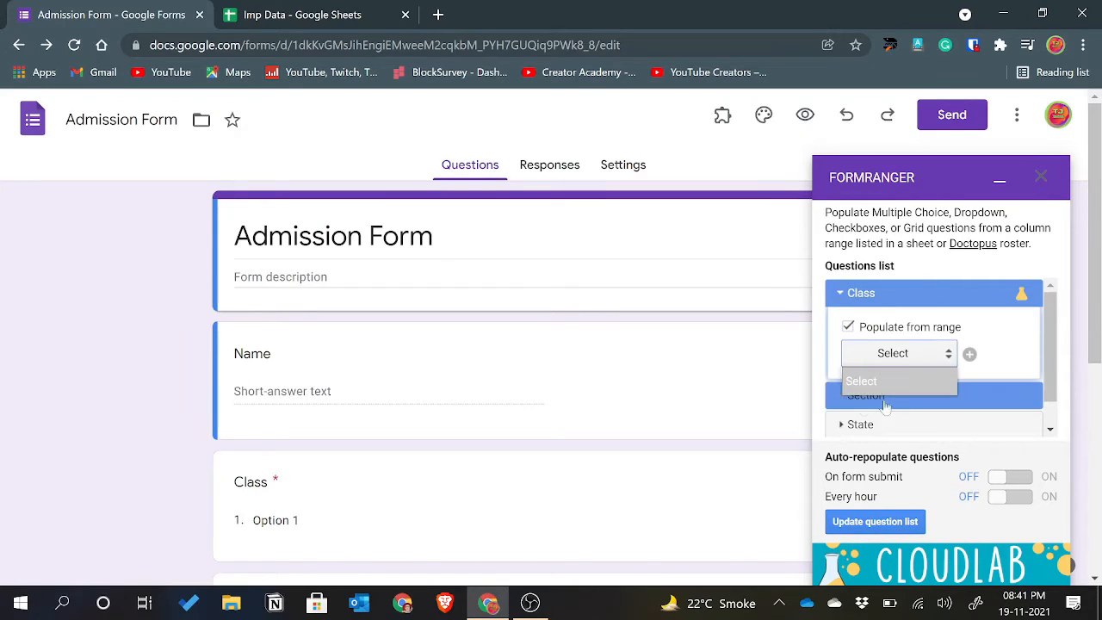
pyautogui.click(971, 356)
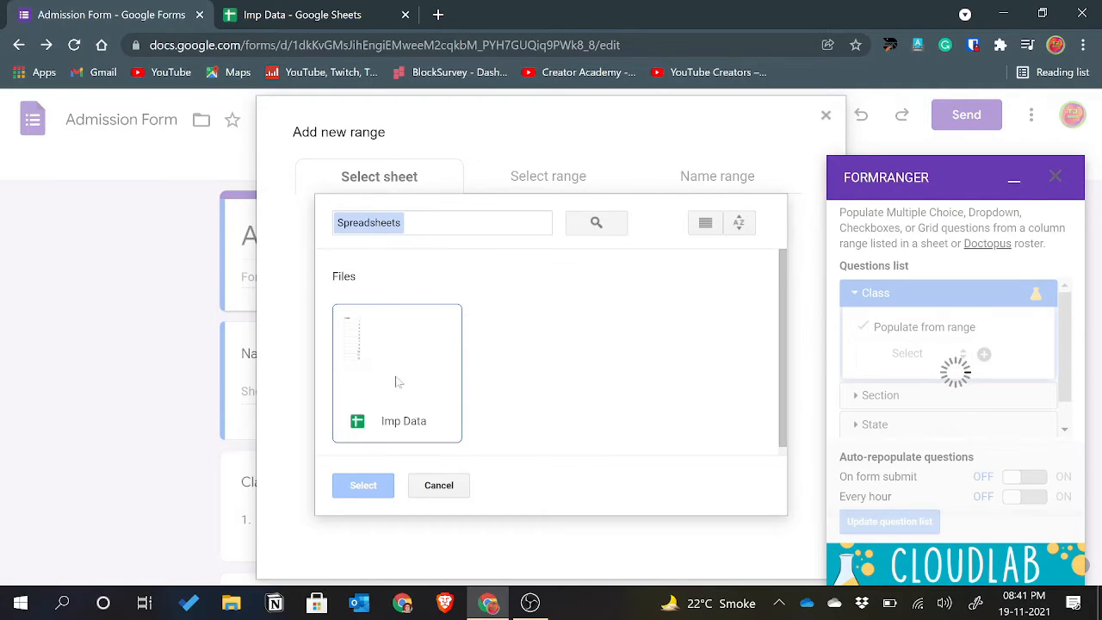
pyautogui.click(344, 14)
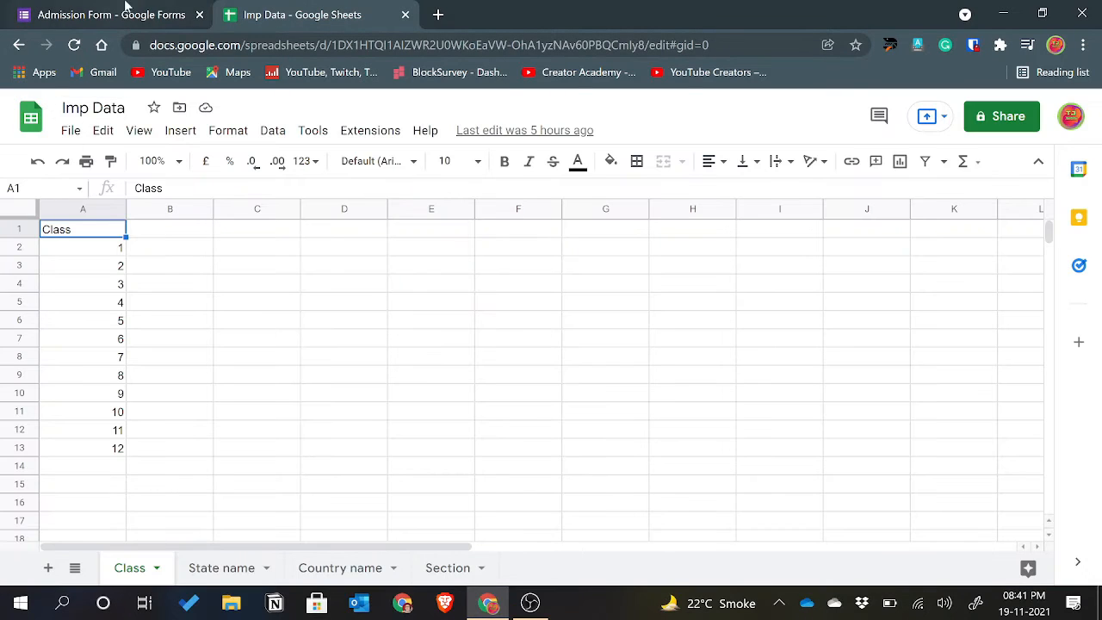
pyautogui.click(135, 7)
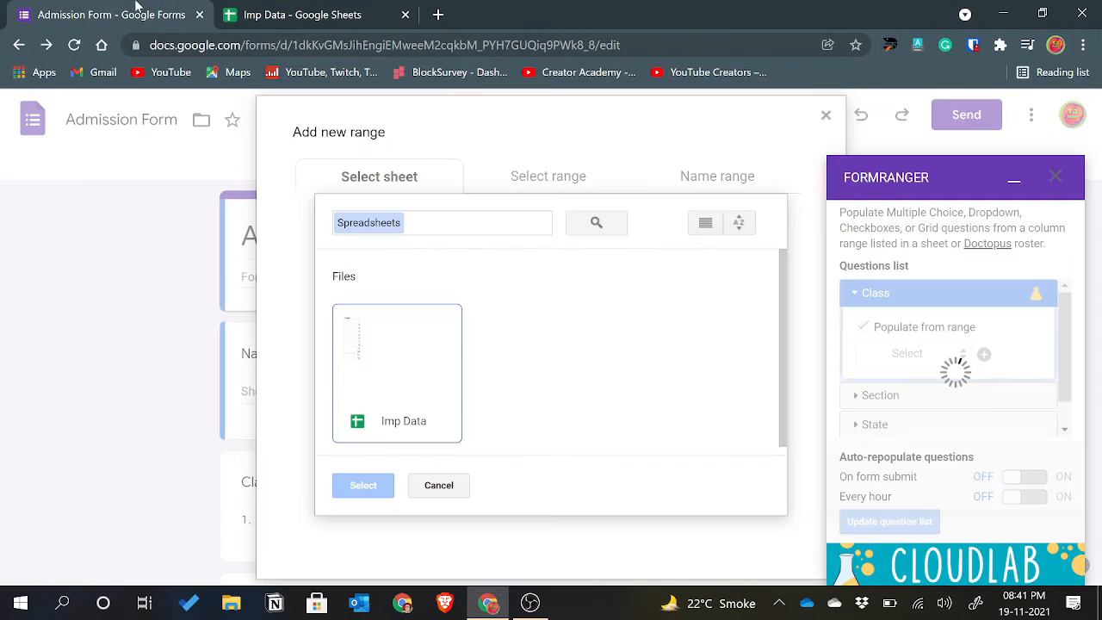
pyautogui.click(365, 346)
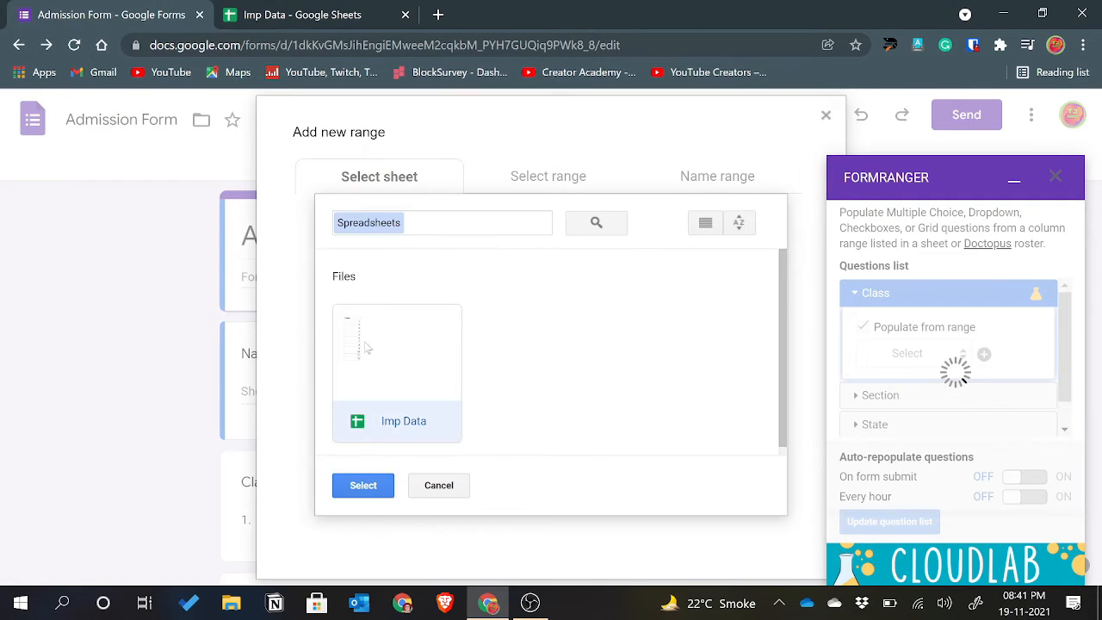
pyautogui.click(360, 481)
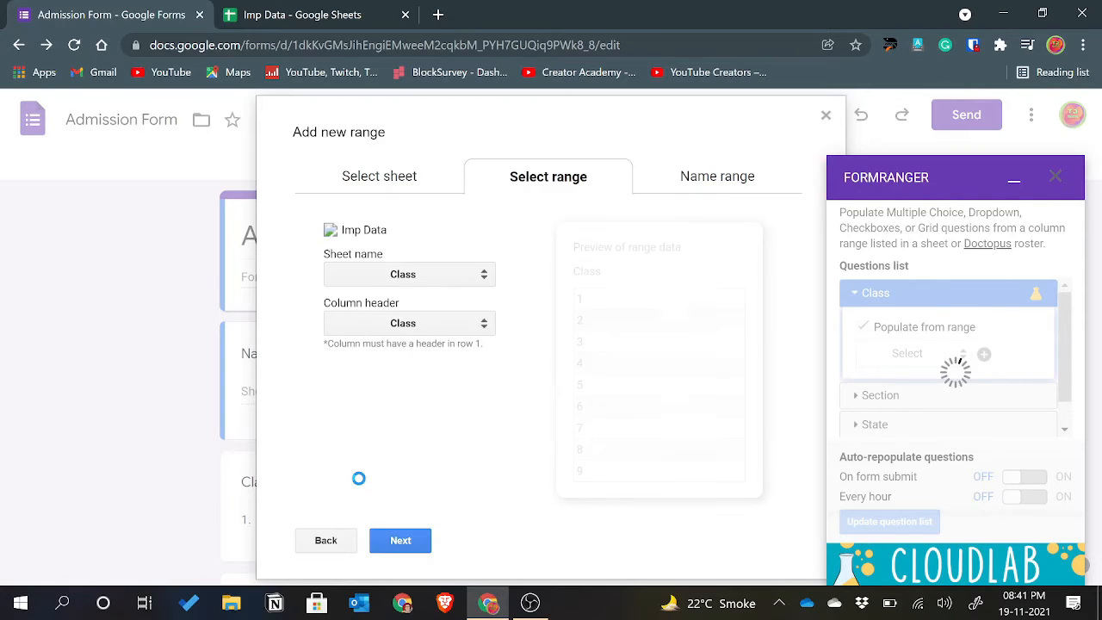
# Step: Use the Class column of the Class sheet, name the range "Class", and save it to populate the question
pyautogui.click(401, 277)
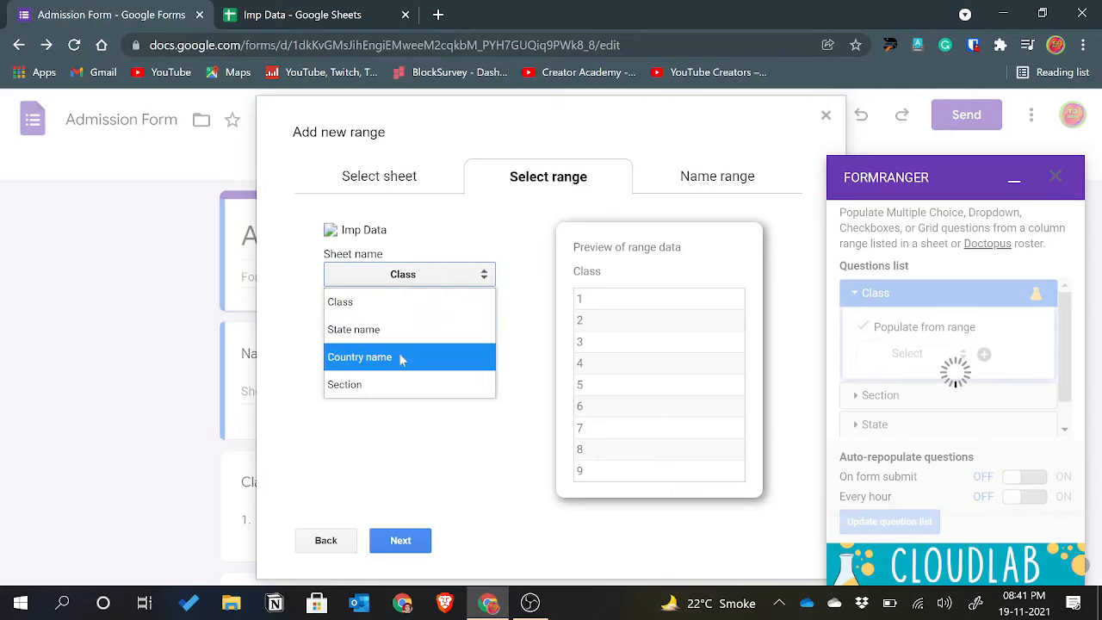
pyautogui.click(395, 422)
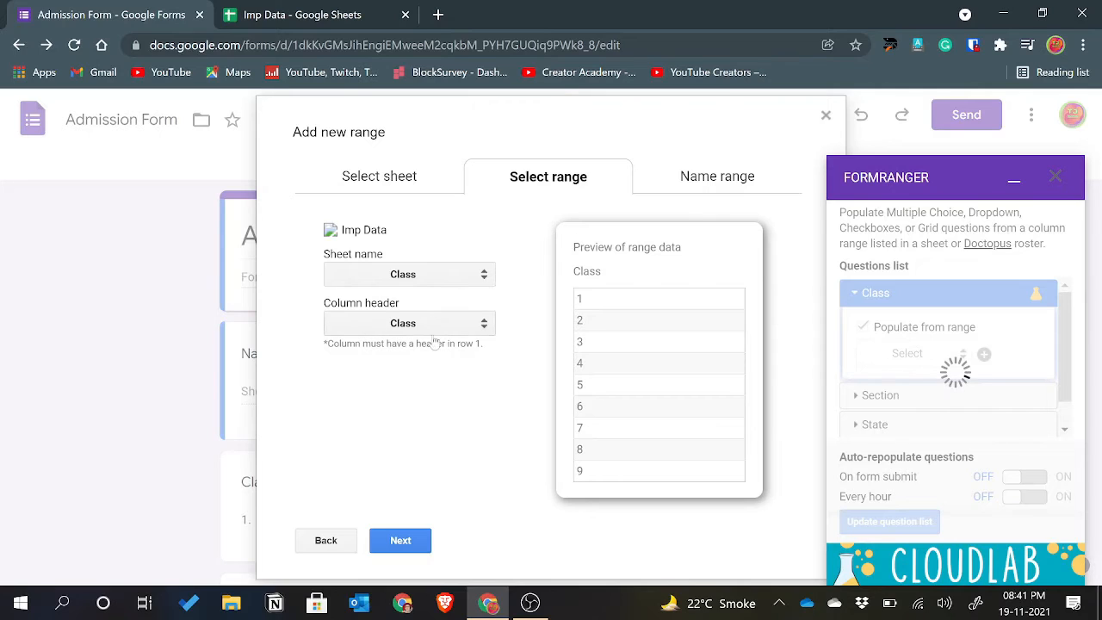
pyautogui.click(400, 539)
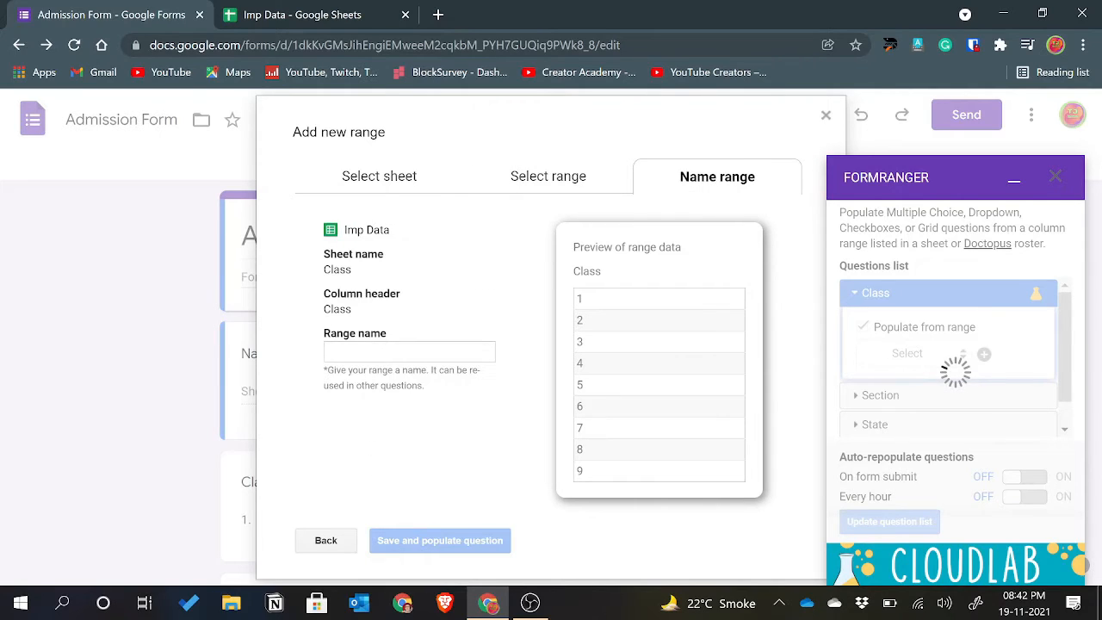
pyautogui.click(400, 352)
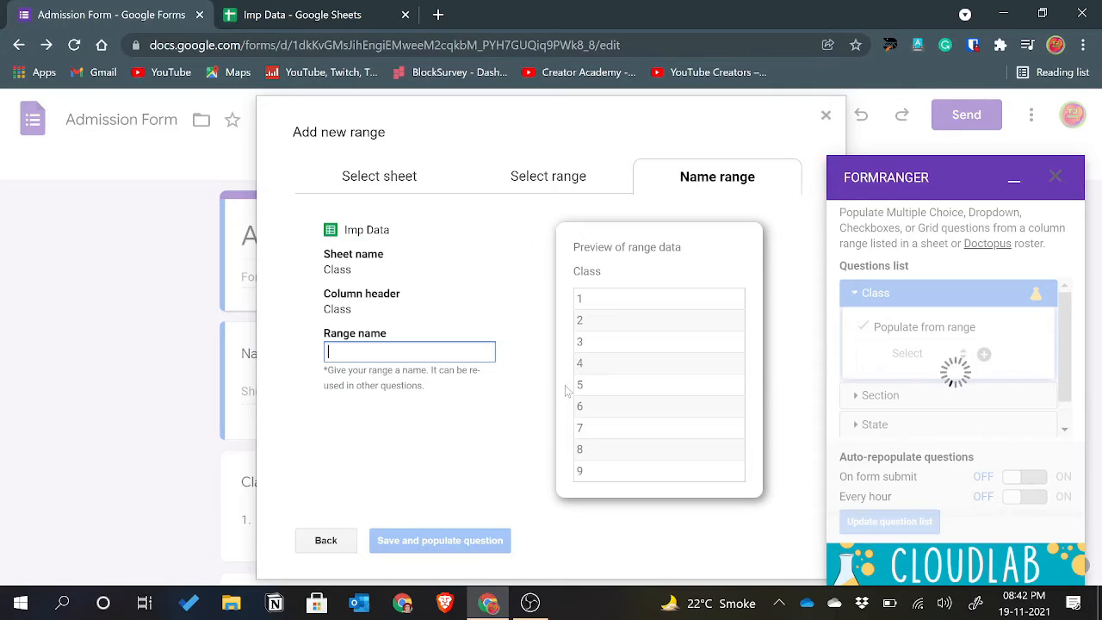
pyautogui.write('Class')
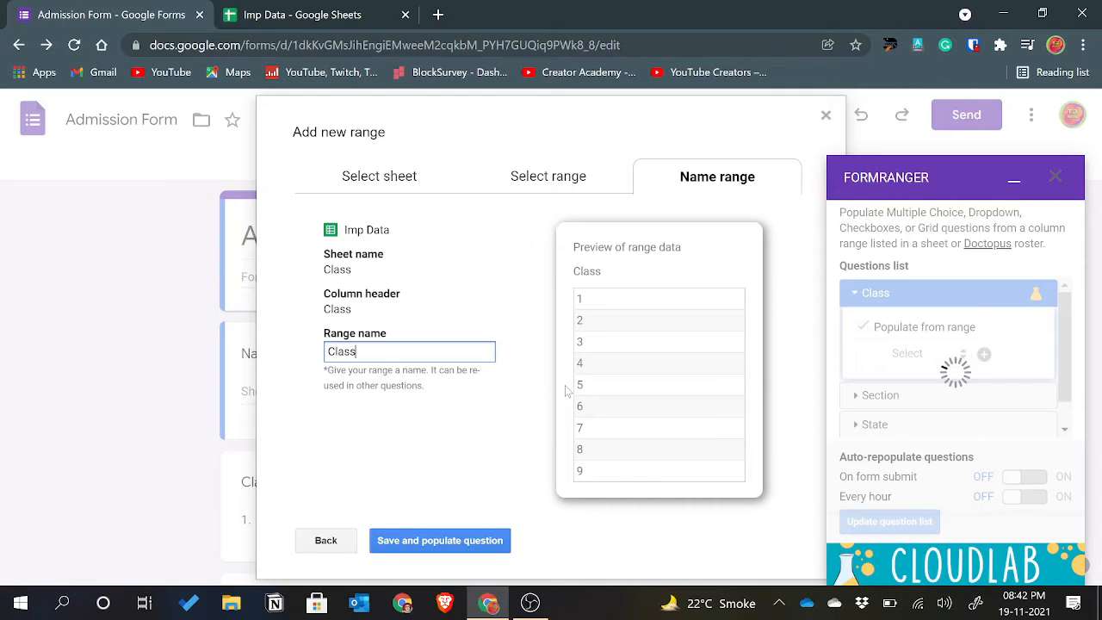
pyautogui.click(450, 551)
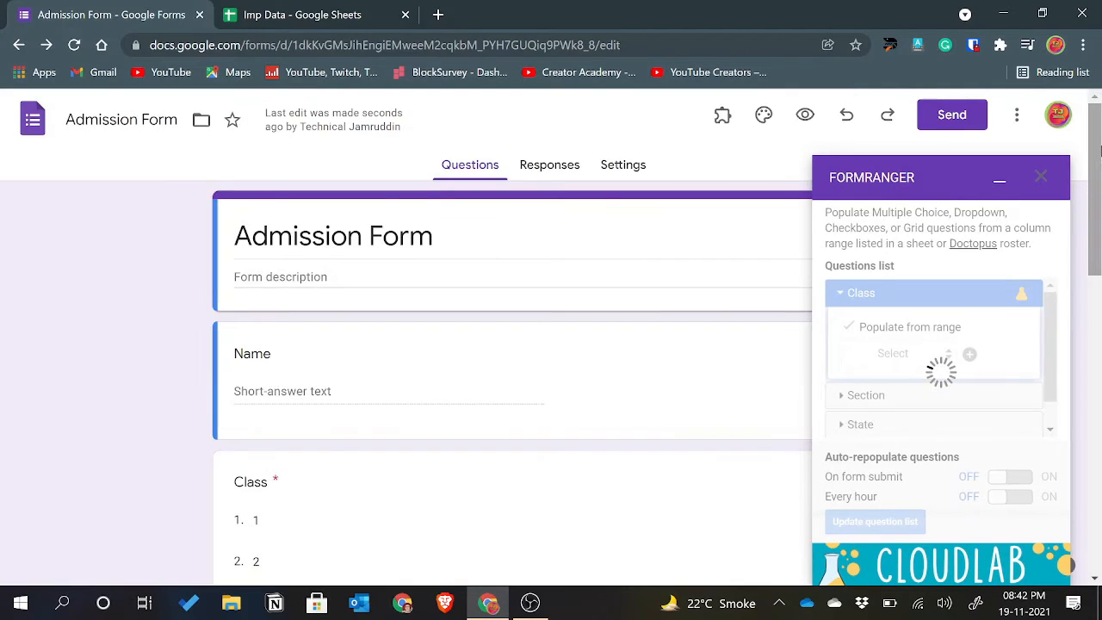
# Step: Review the options of the form's Class question and compare them with the Class sheet in the Imp Data spreadsheet
pyautogui.moveTo(1101, 151); pyautogui.dragTo(1101, 256)
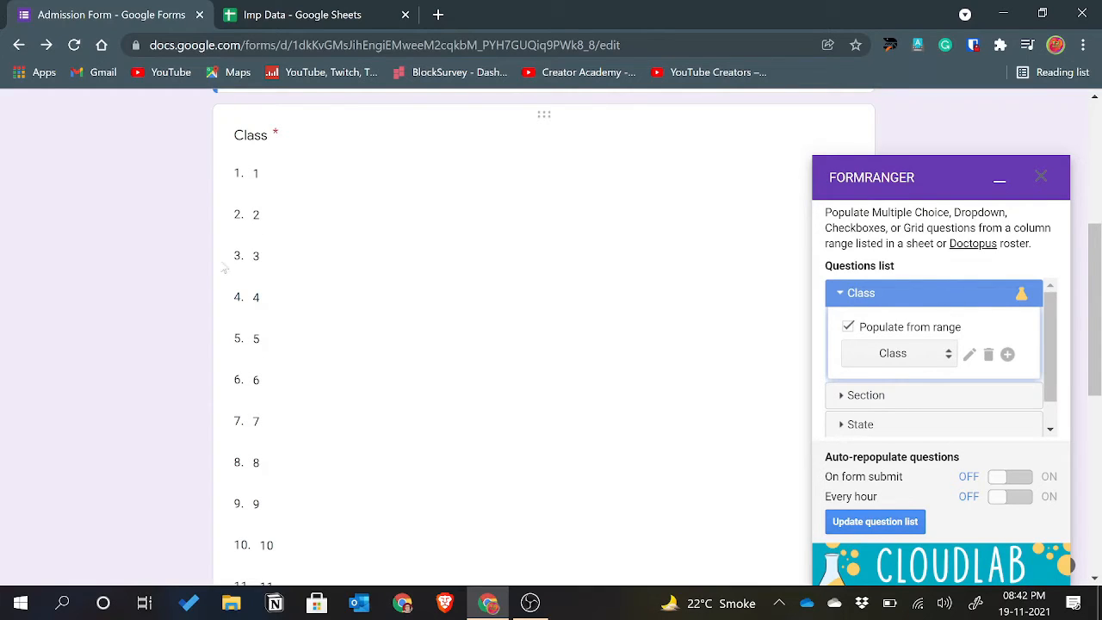
pyautogui.click(251, 10)
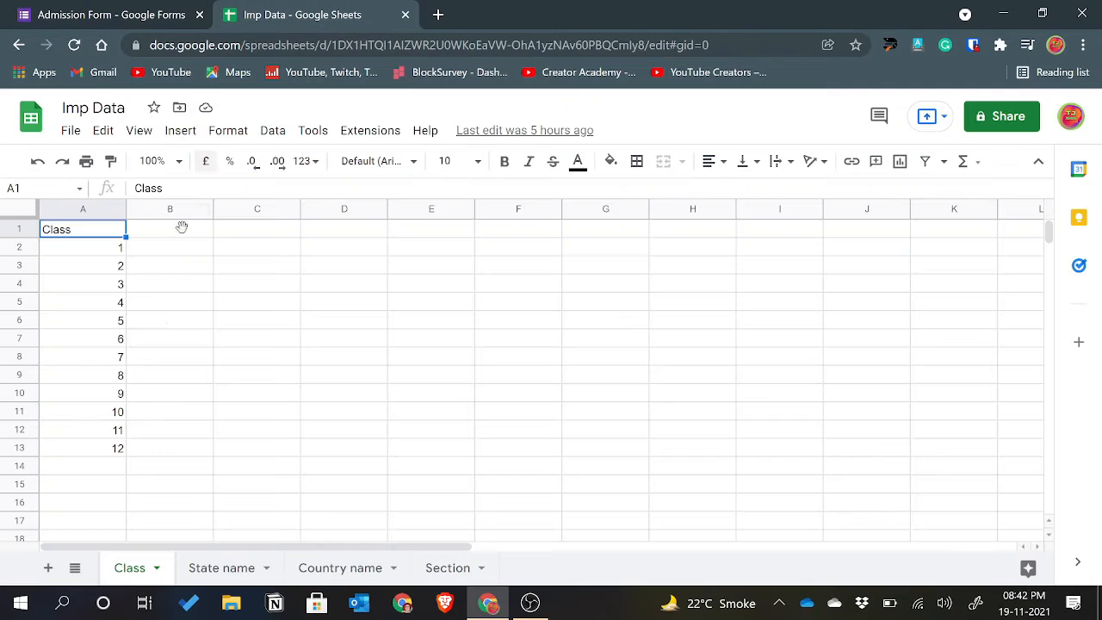
# Step: Return to the form, enable populating the Section question from a range, and add a new range with the Imp Data spreadsheet as its source
pyautogui.click(127, 9)
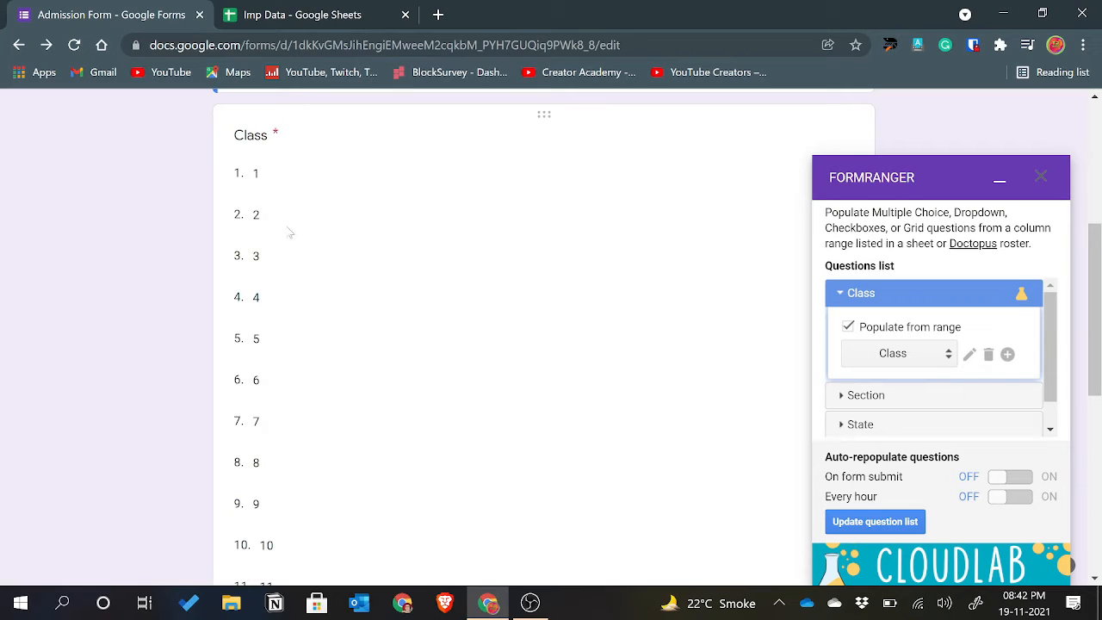
pyautogui.scroll(-1, 1055, 345)
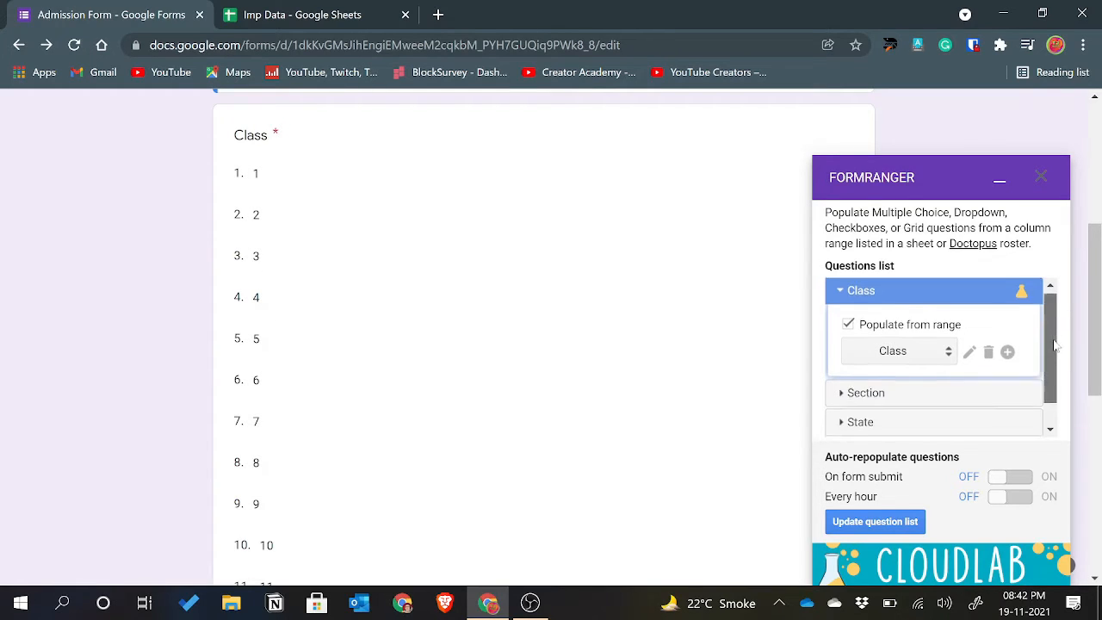
pyautogui.scroll(-1, 1055, 344)
pyautogui.click(891, 370)
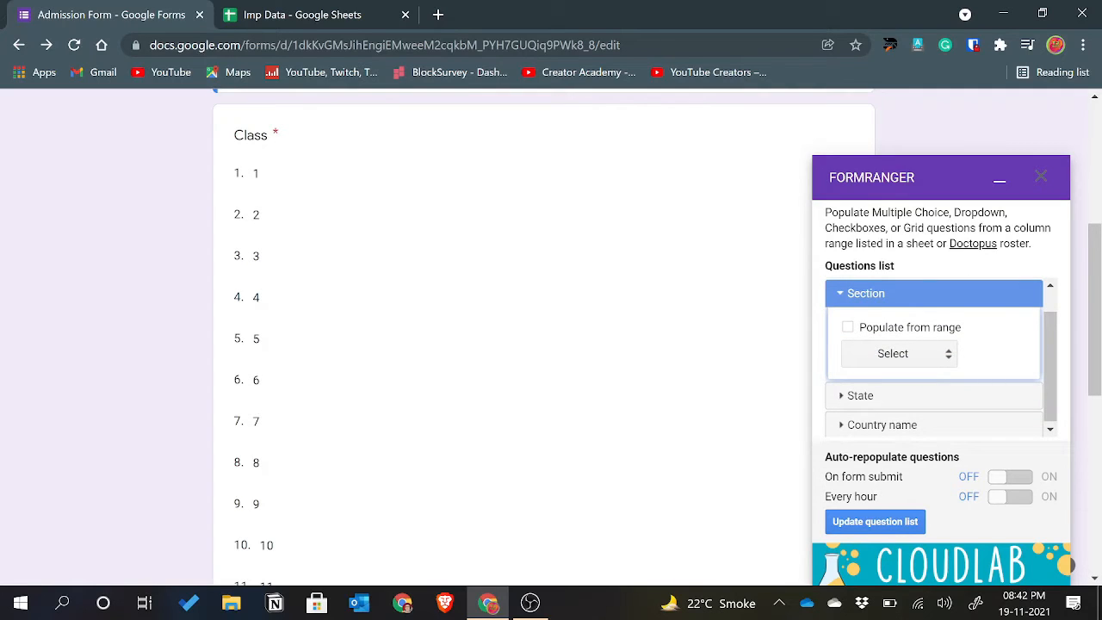
pyautogui.click(849, 327)
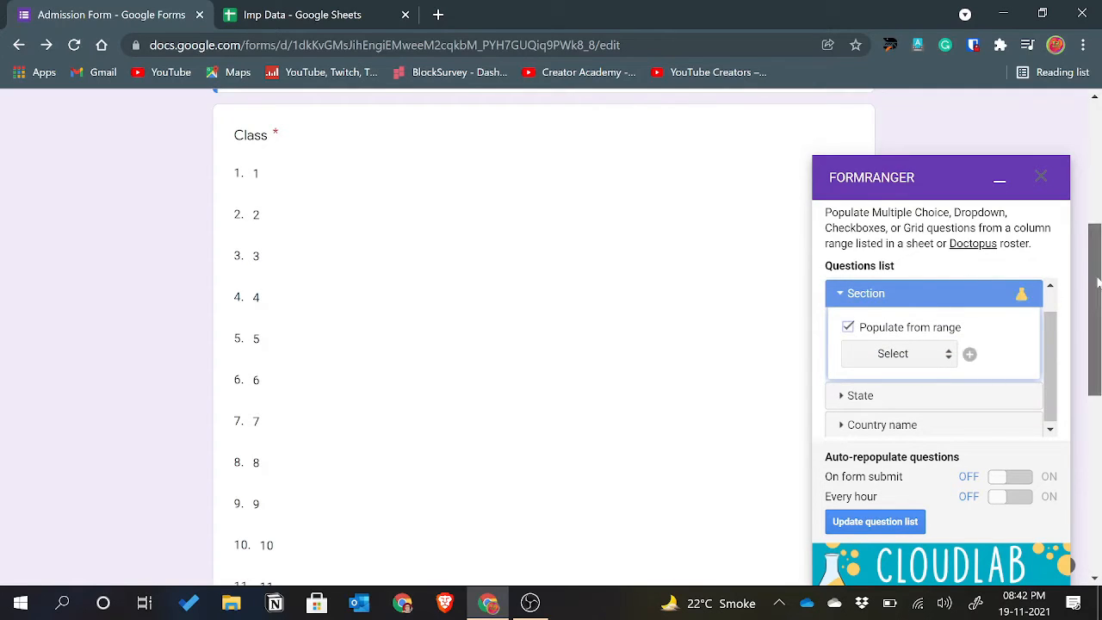
pyautogui.moveTo(1098, 283); pyautogui.dragTo(1098, 429)
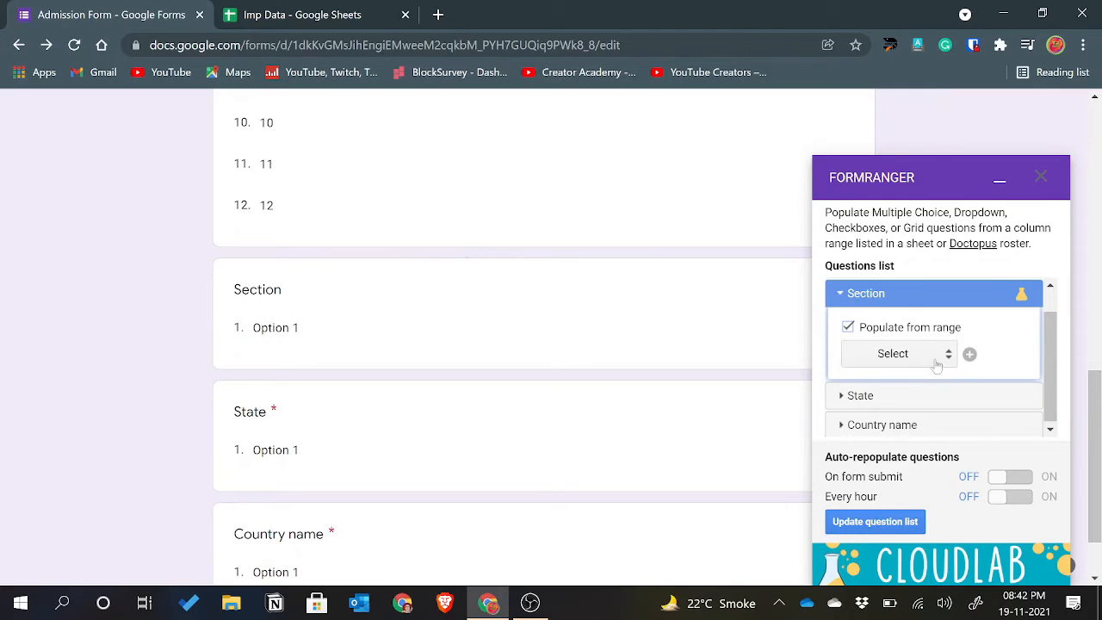
pyautogui.click(969, 354)
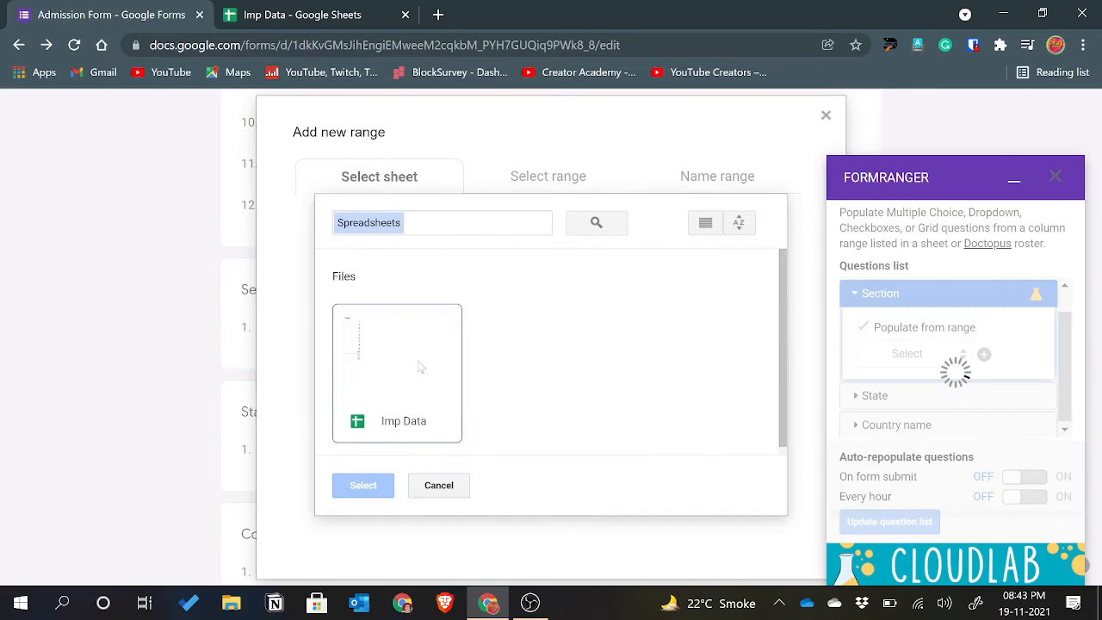
pyautogui.click(420, 368)
pyautogui.click(377, 481)
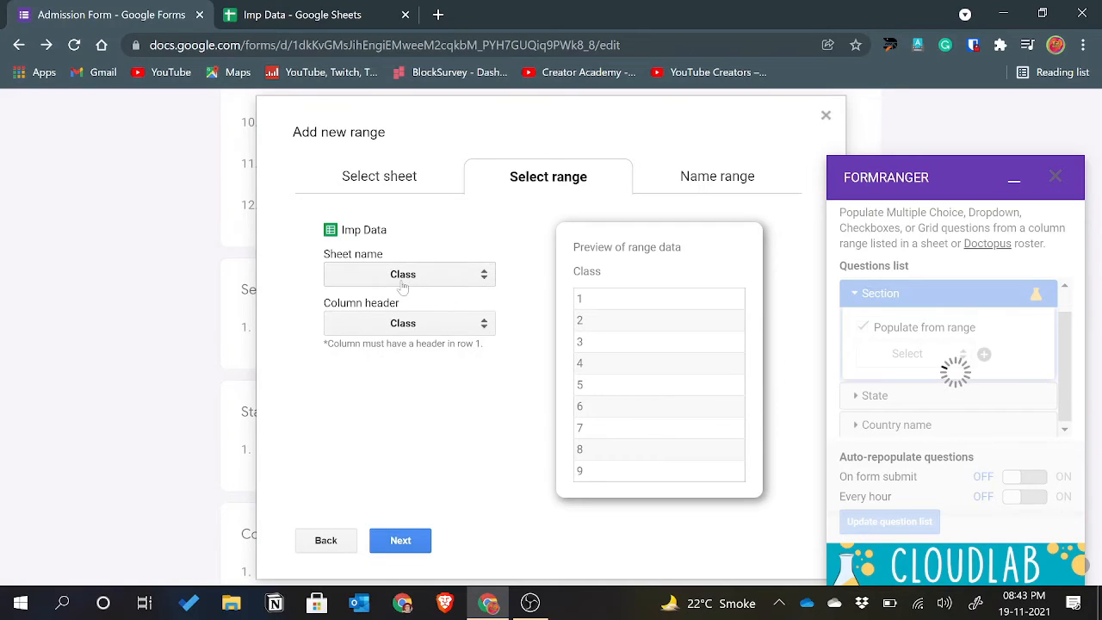
# Step: Use the Section column of the Section sheet, name the range "Section", and save it to populate the question
pyautogui.click(402, 281)
pyautogui.click(393, 390)
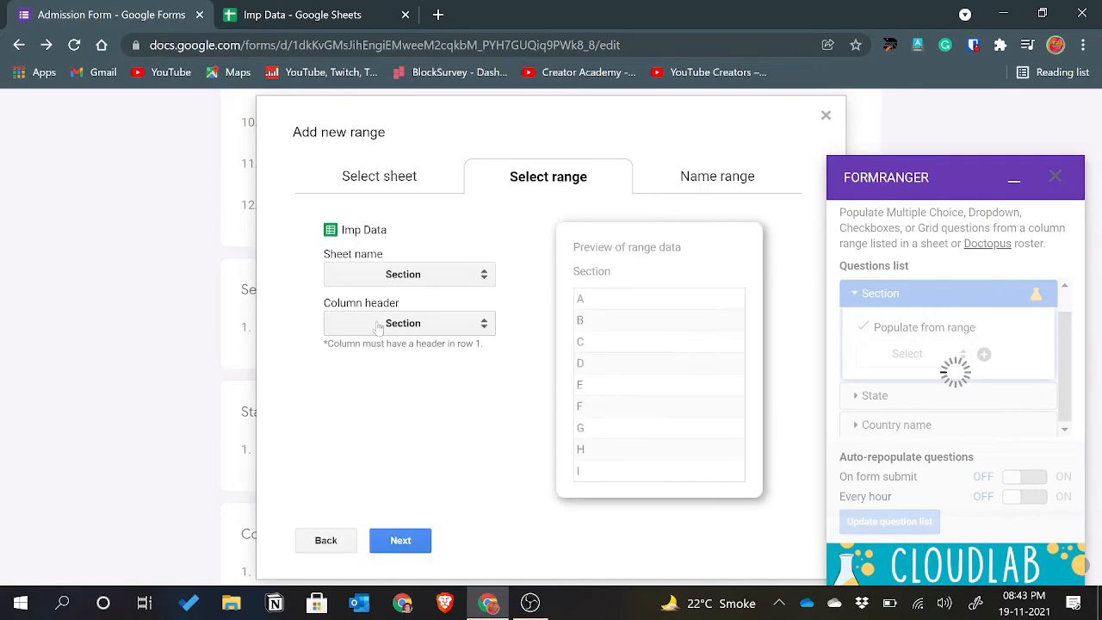
pyautogui.click(406, 546)
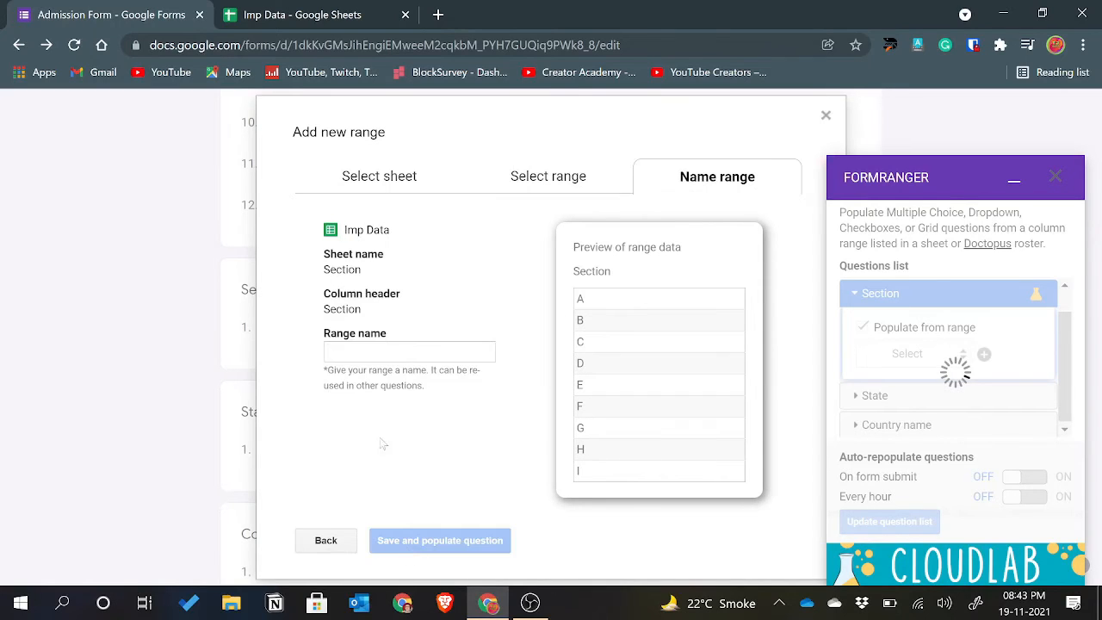
pyautogui.click(379, 352)
pyautogui.write('Section')
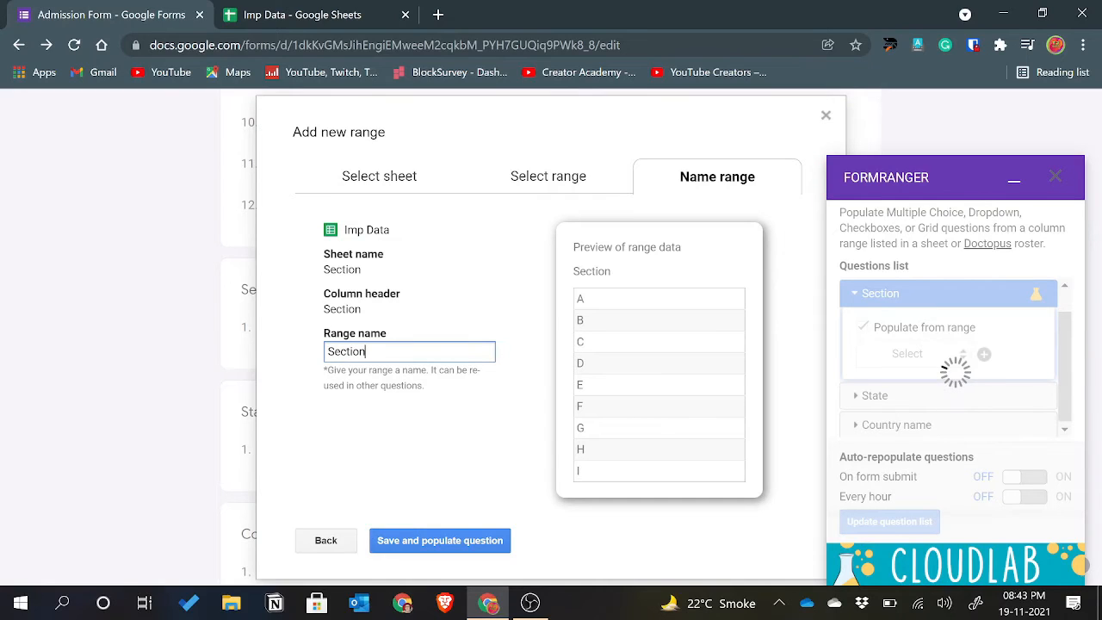
pyautogui.click(424, 541)
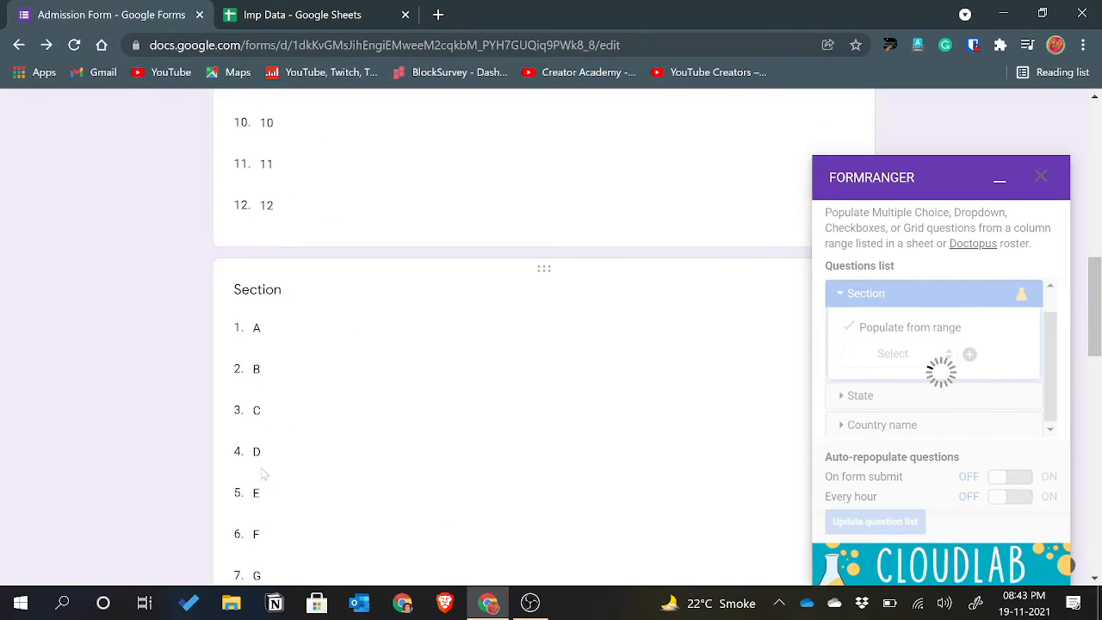
pyautogui.moveTo(1099, 311); pyautogui.dragTo(1100, 502)
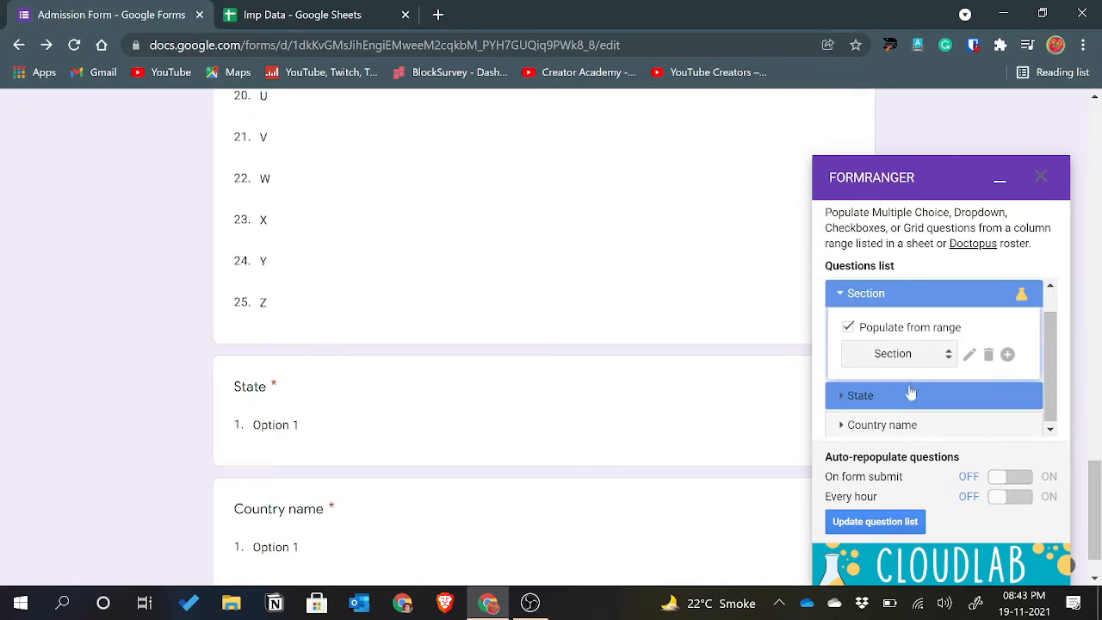
# Step: Enable populating the State question from a range, and add a new range with the Imp Data spreadsheet as its source
pyautogui.click(883, 395)
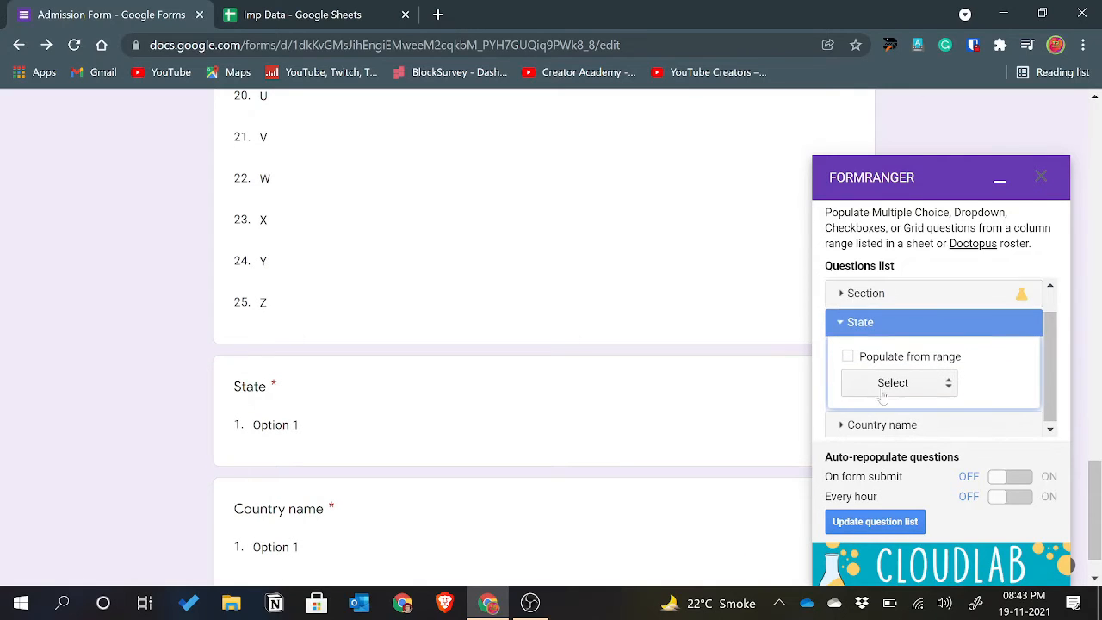
pyautogui.click(848, 355)
pyautogui.click(968, 387)
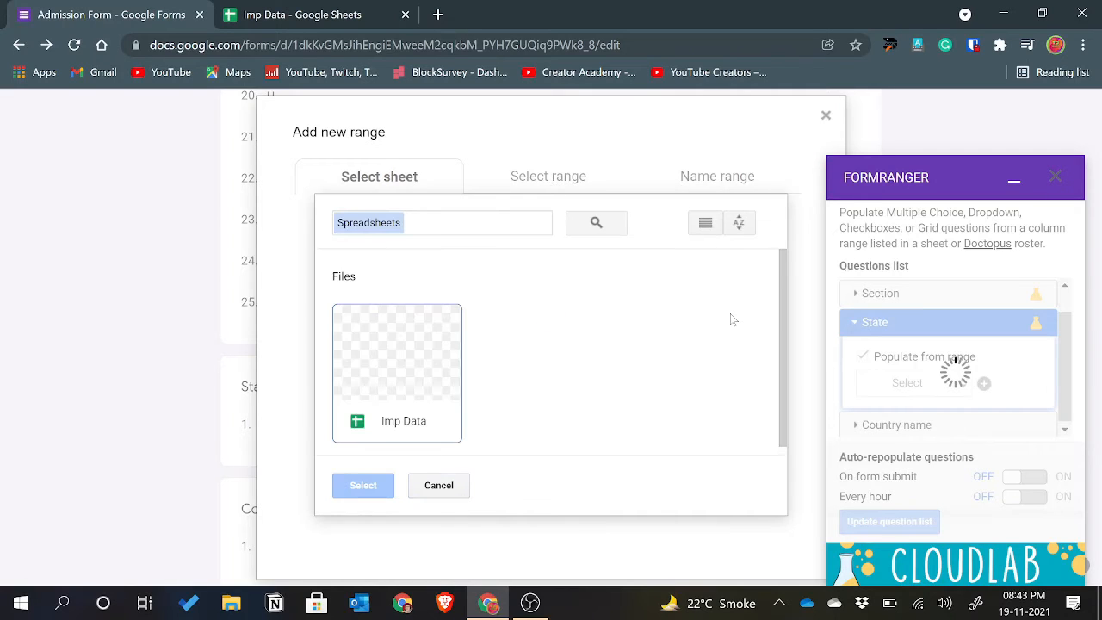
pyautogui.click(446, 394)
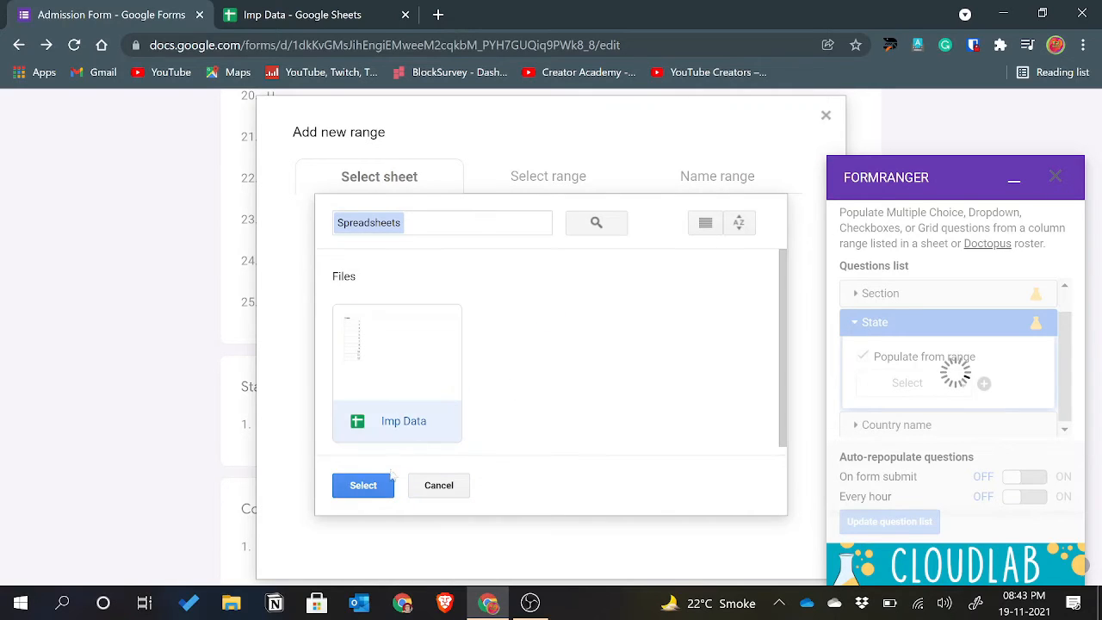
pyautogui.click(366, 486)
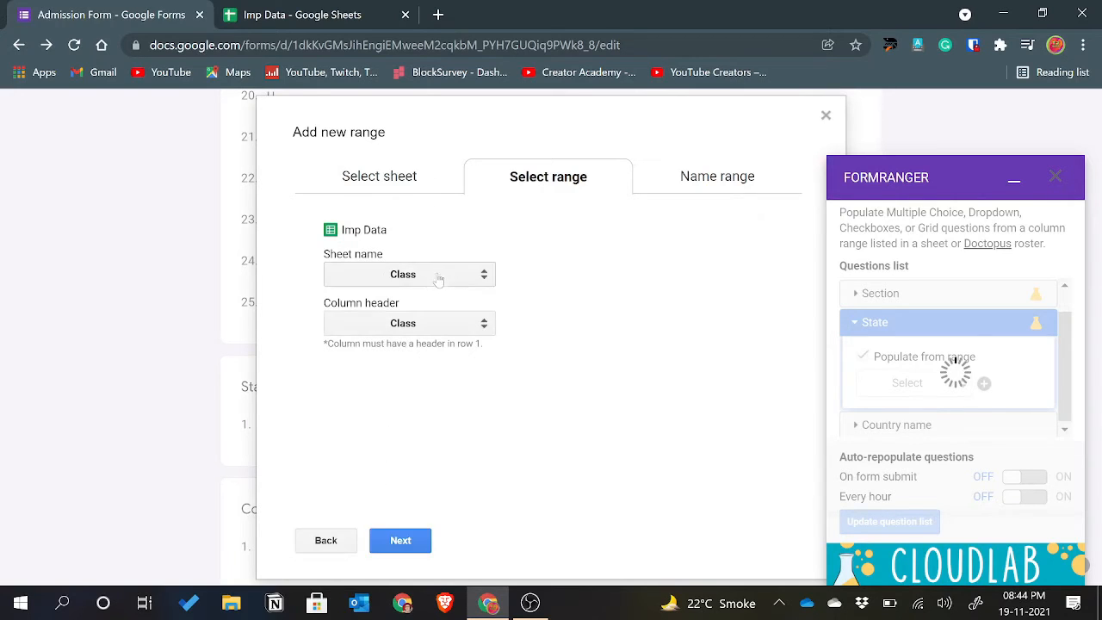
# Step: Use the State name column of the State name sheet, name the range "State", and save it to populate the question
pyautogui.click(386, 278)
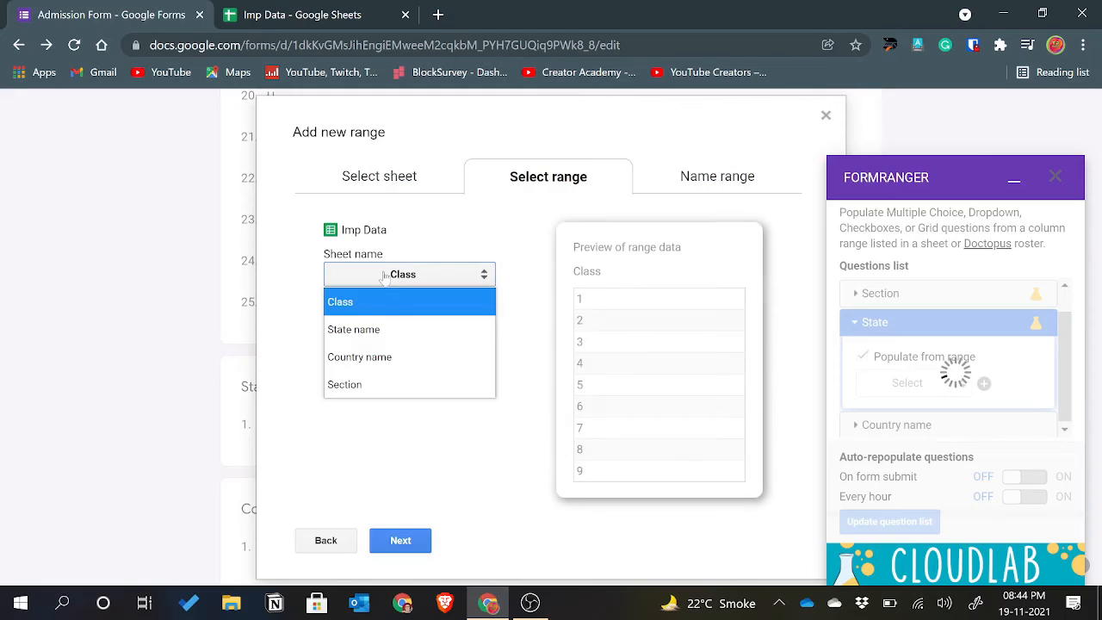
pyautogui.click(376, 330)
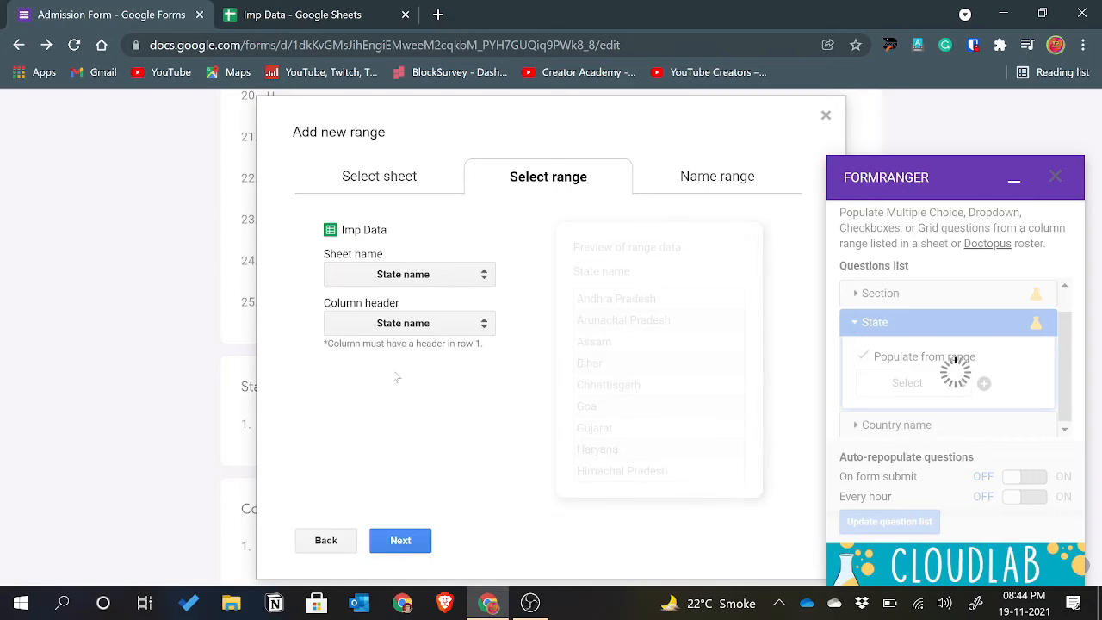
pyautogui.click(394, 329)
pyautogui.click(390, 352)
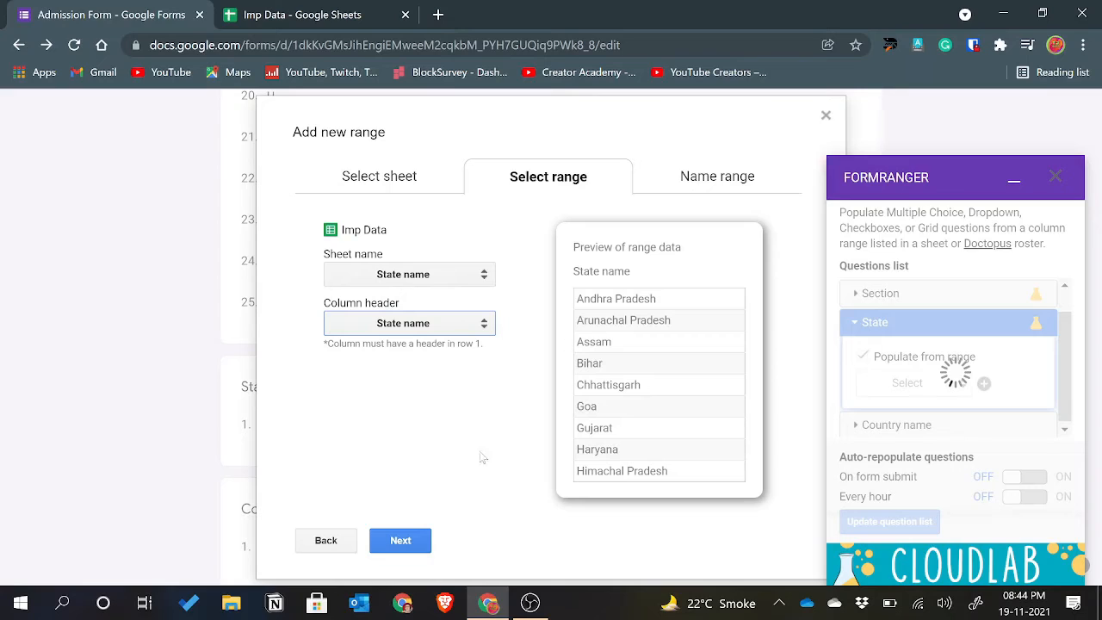
pyautogui.click(405, 541)
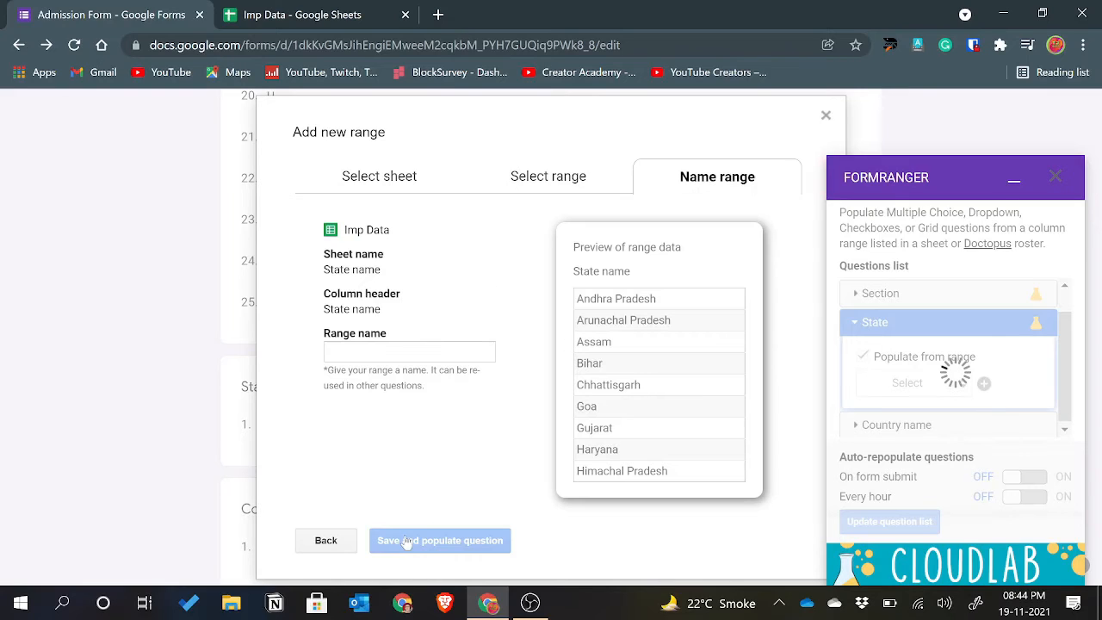
pyautogui.click(396, 352)
pyautogui.write('State')
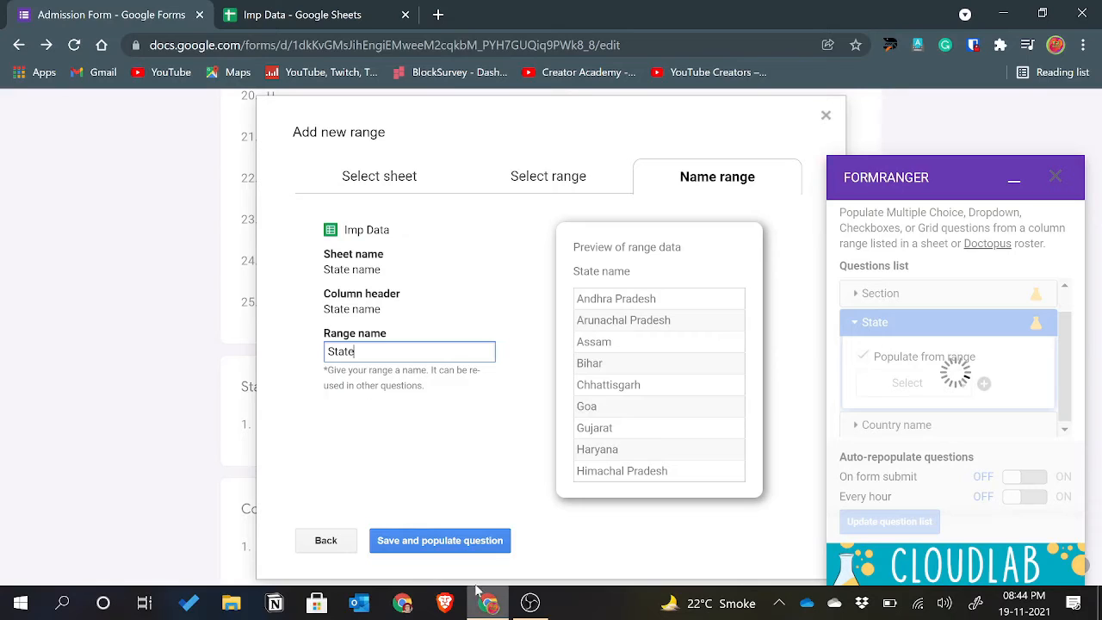
pyautogui.click(463, 541)
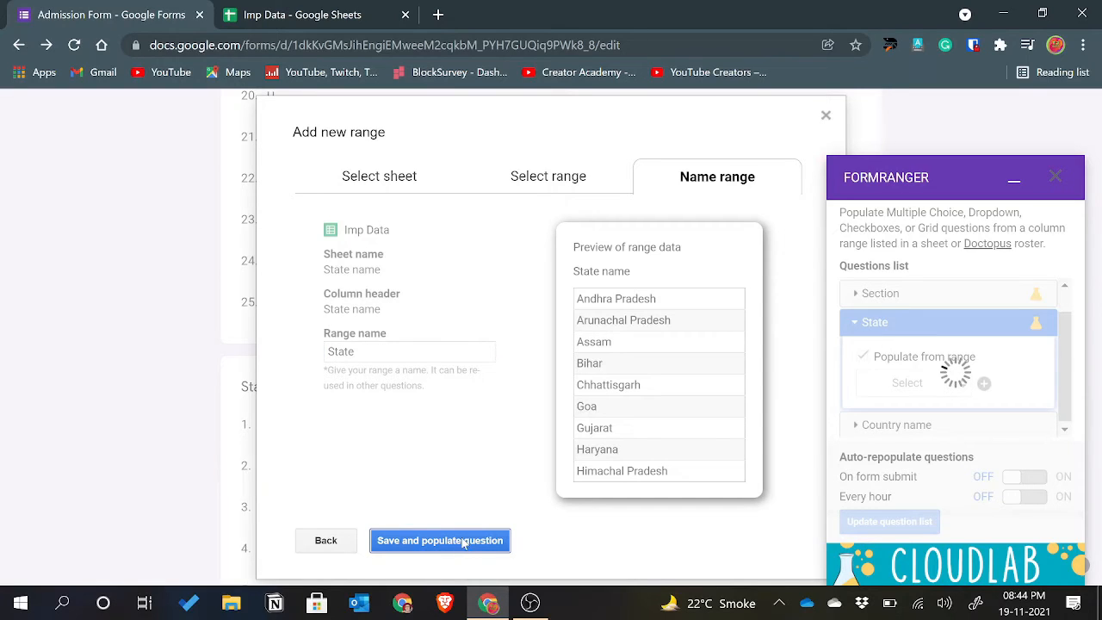
# Step: Check the State name and Country name sheets in the Imp Data spreadsheet, and review the State question's options on the form
pyautogui.click(278, 13)
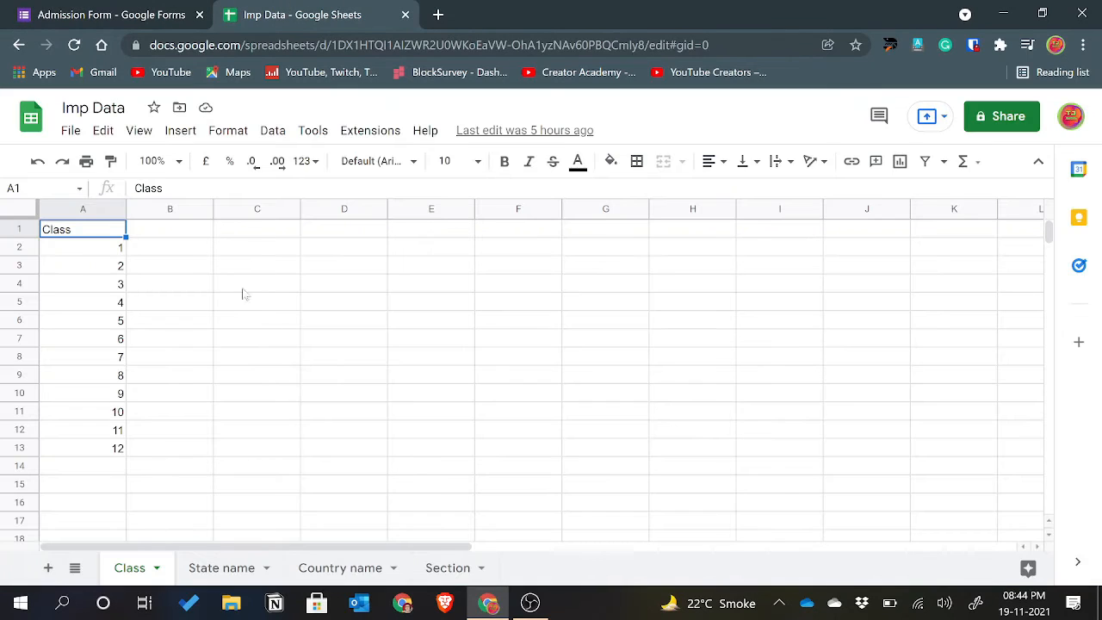
pyautogui.click(250, 570)
pyautogui.click(331, 570)
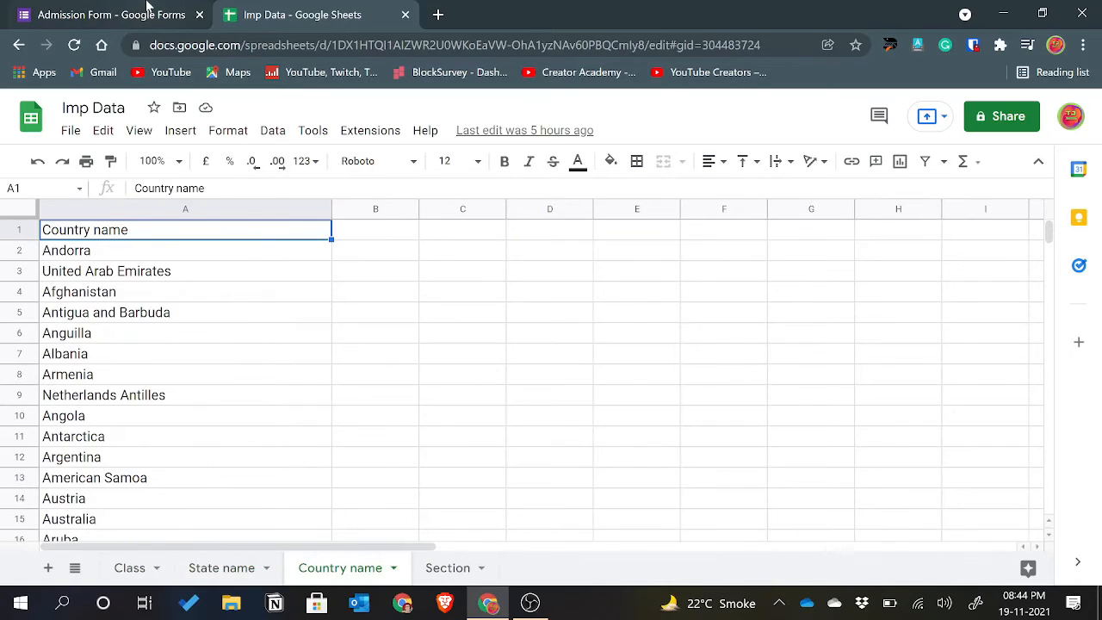
pyautogui.click(148, 12)
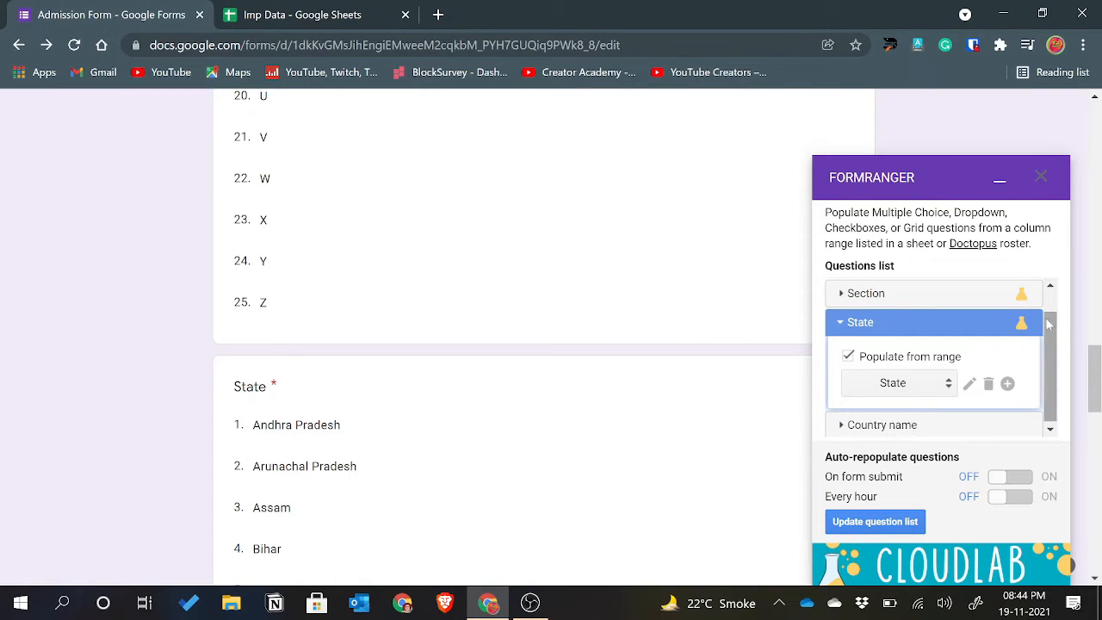
pyautogui.moveTo(1050, 325); pyautogui.dragTo(1096, 543)
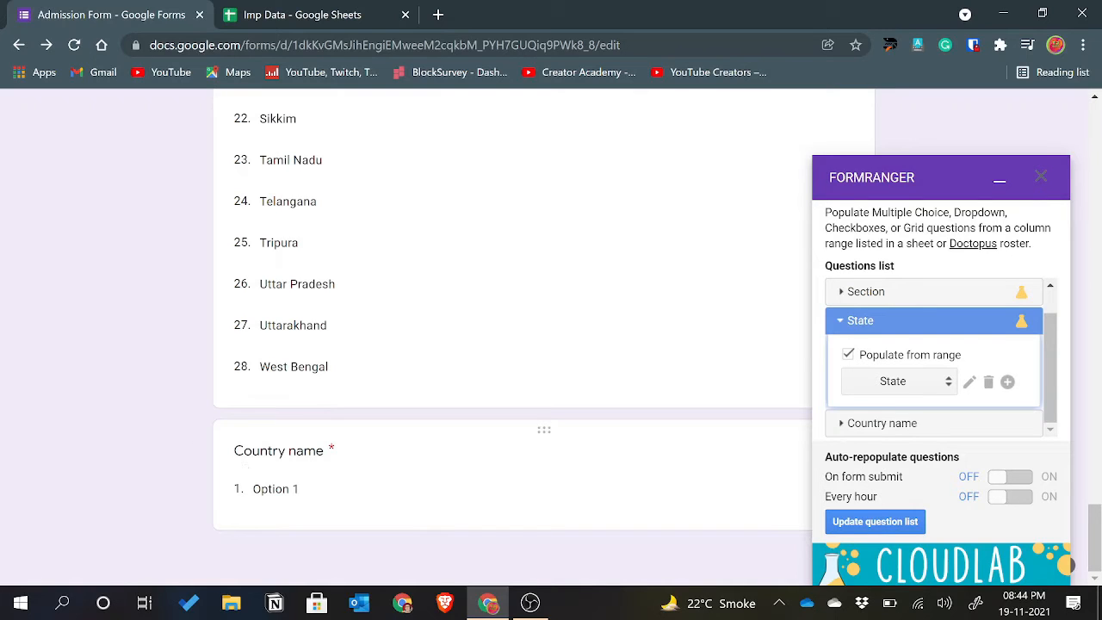
# Step: Enable populating the Country name question from a range and choose the existing State range for it
pyautogui.click(880, 423)
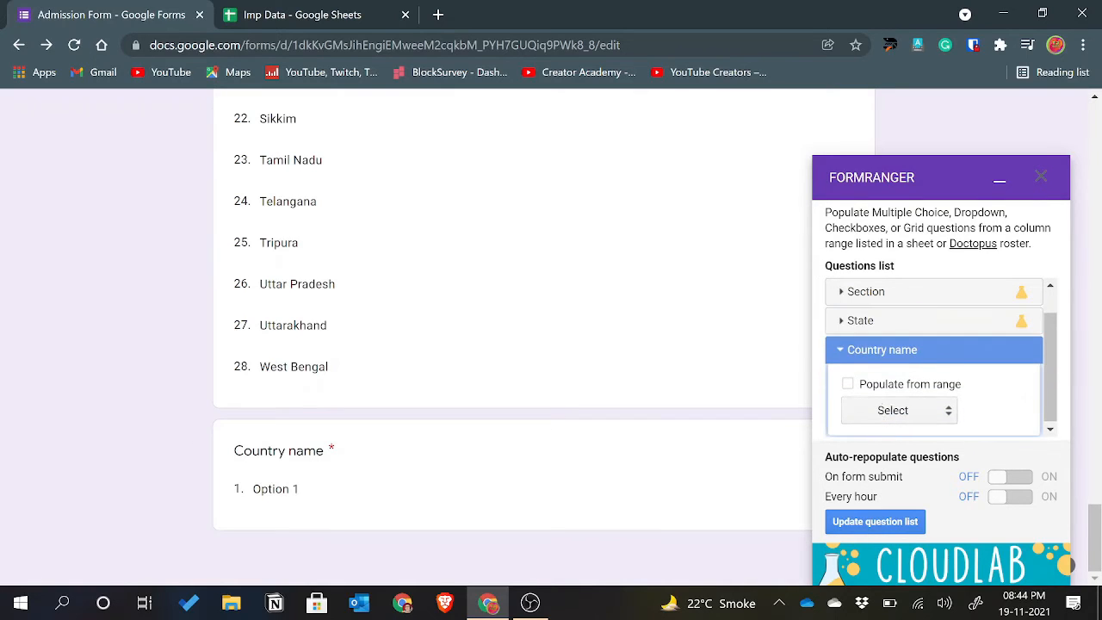
pyautogui.click(848, 384)
pyautogui.click(895, 410)
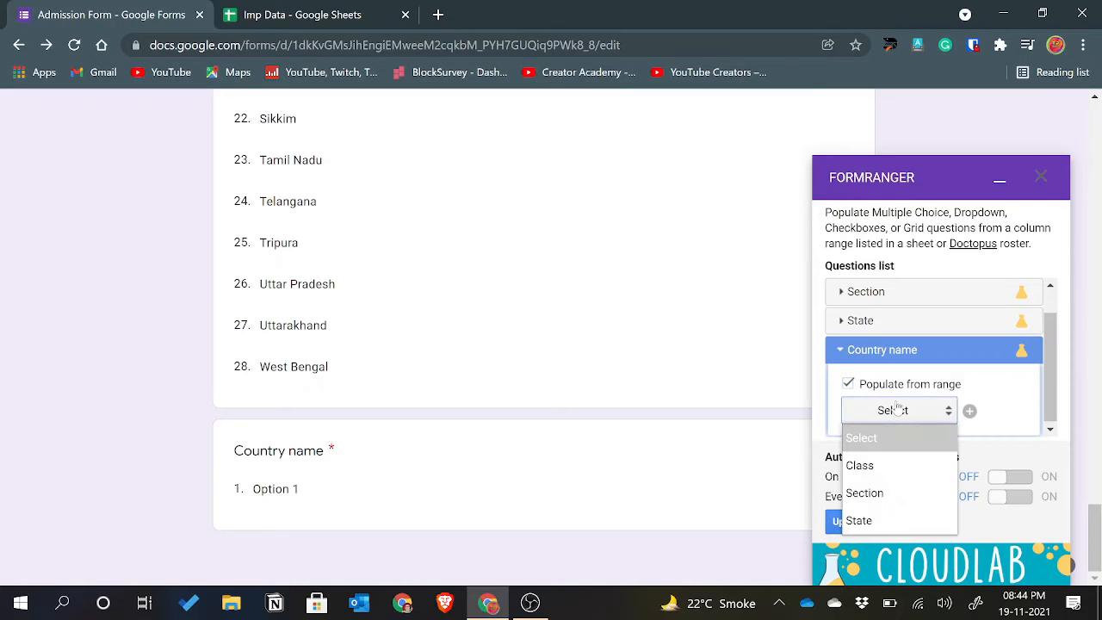
pyautogui.click(876, 522)
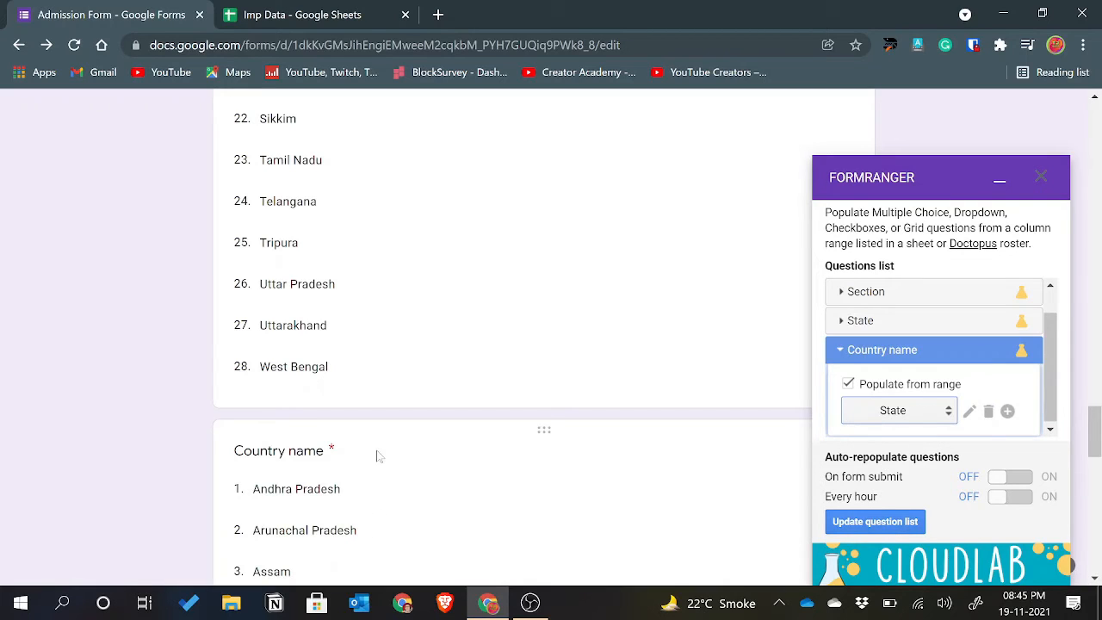
# Step: Delete the State range from Form Ranger, removing it from the questions attached to it
pyautogui.click(883, 412)
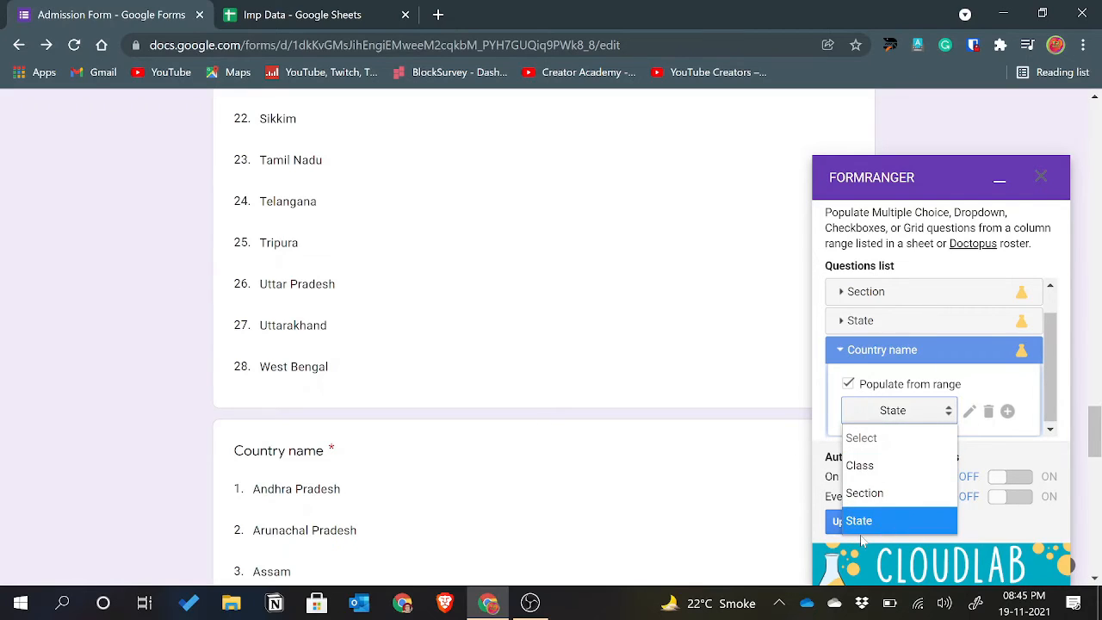
pyautogui.click(988, 413)
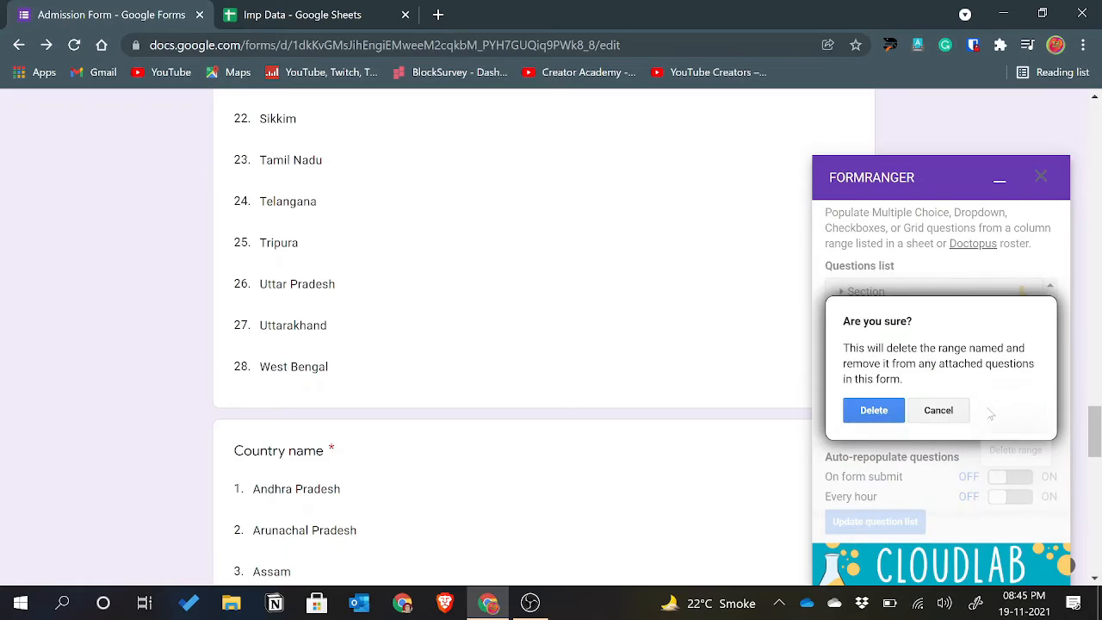
pyautogui.click(874, 411)
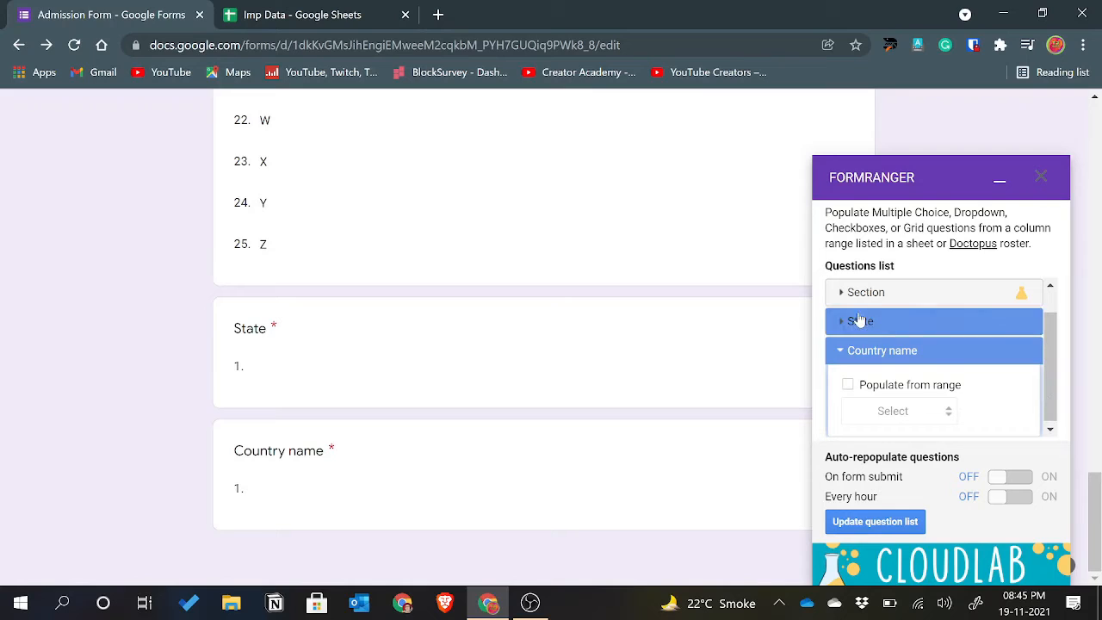
# Step: Enable populating the State question from a range and start a new range from the Imp Data spreadsheet
pyautogui.click(859, 320)
pyautogui.click(849, 356)
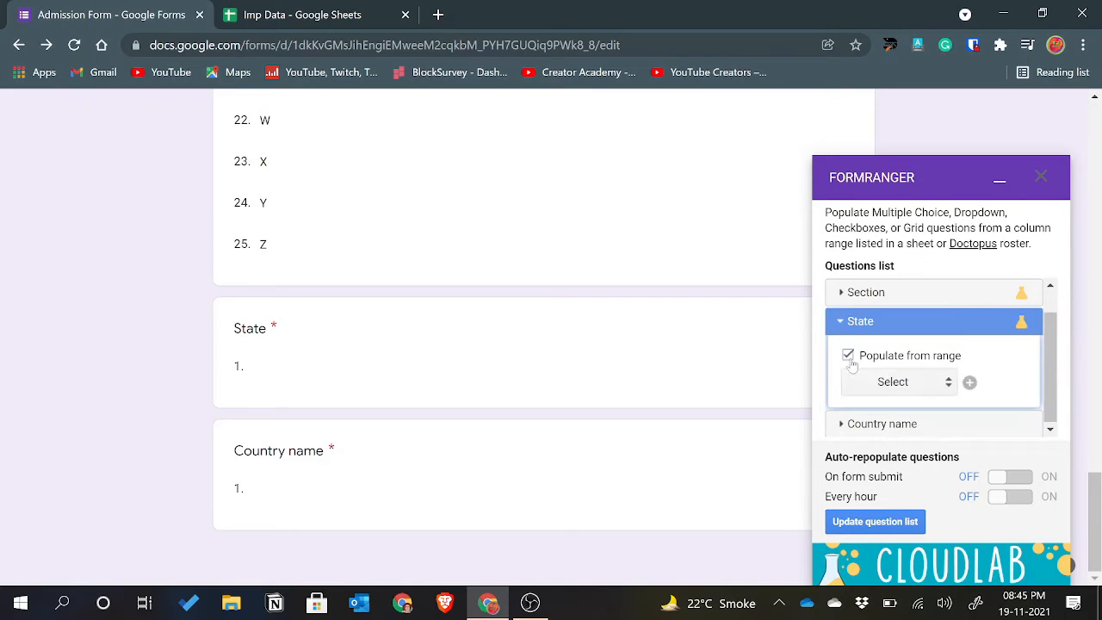
pyautogui.click(861, 383)
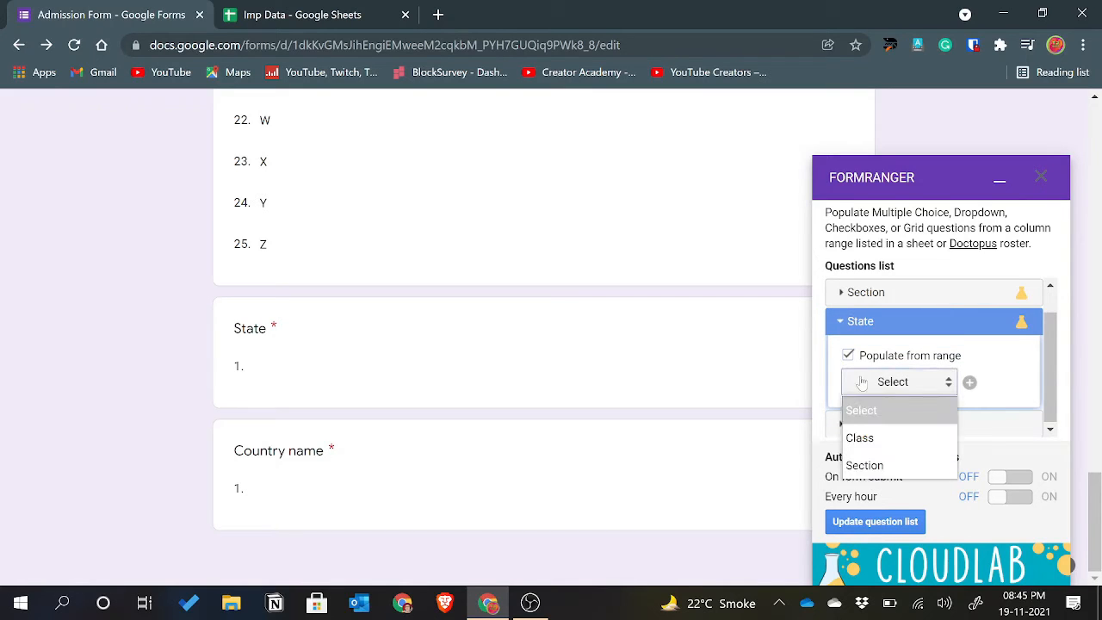
pyautogui.click(974, 385)
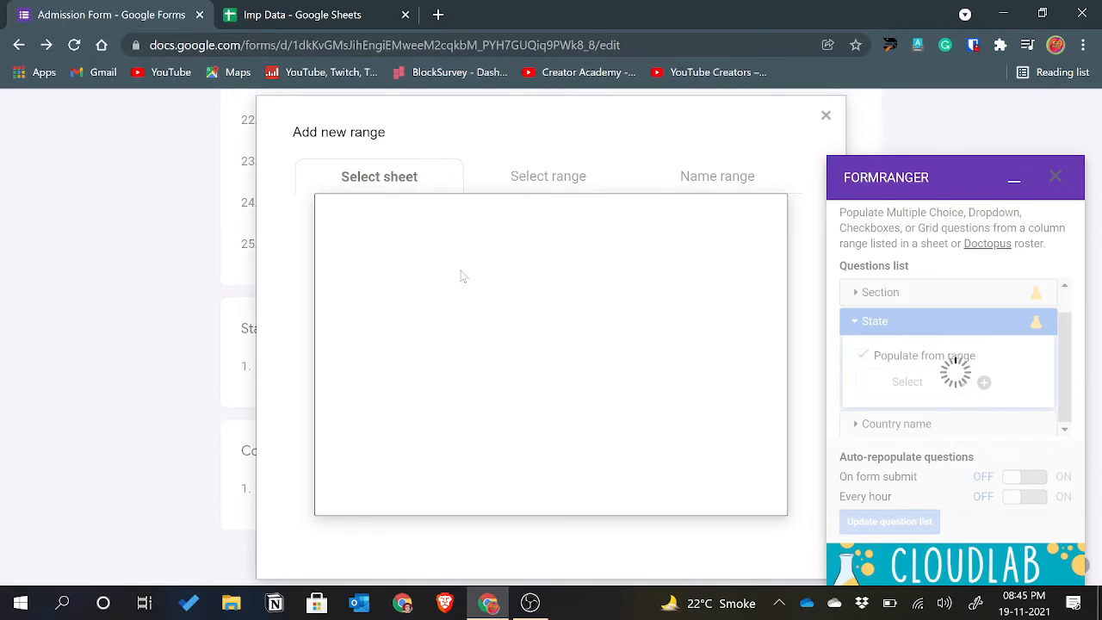
pyautogui.click(417, 352)
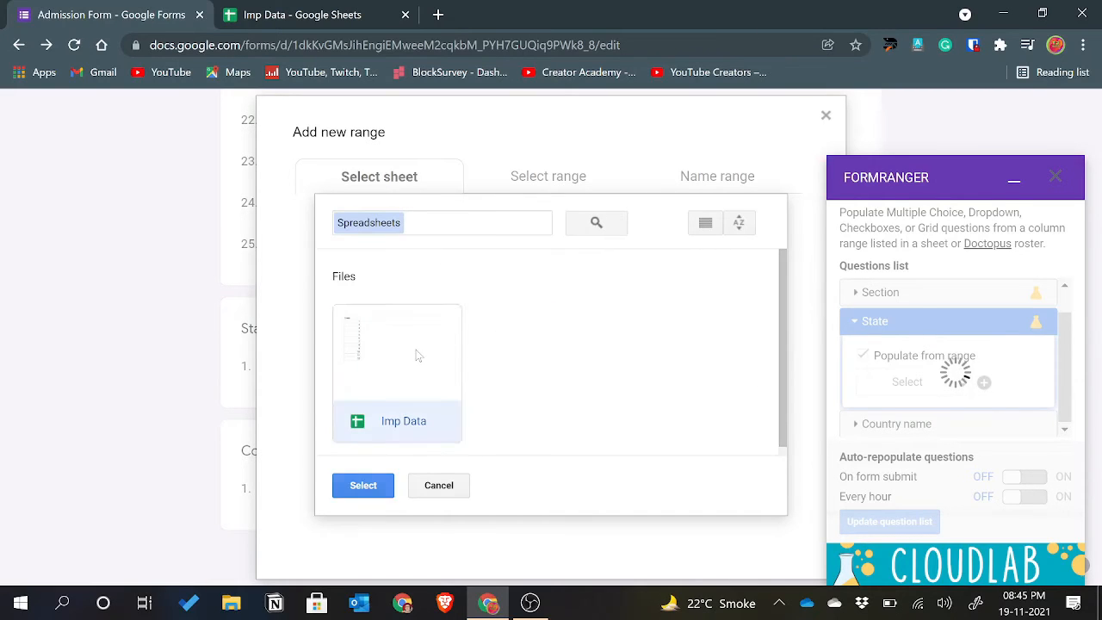
pyautogui.click(364, 486)
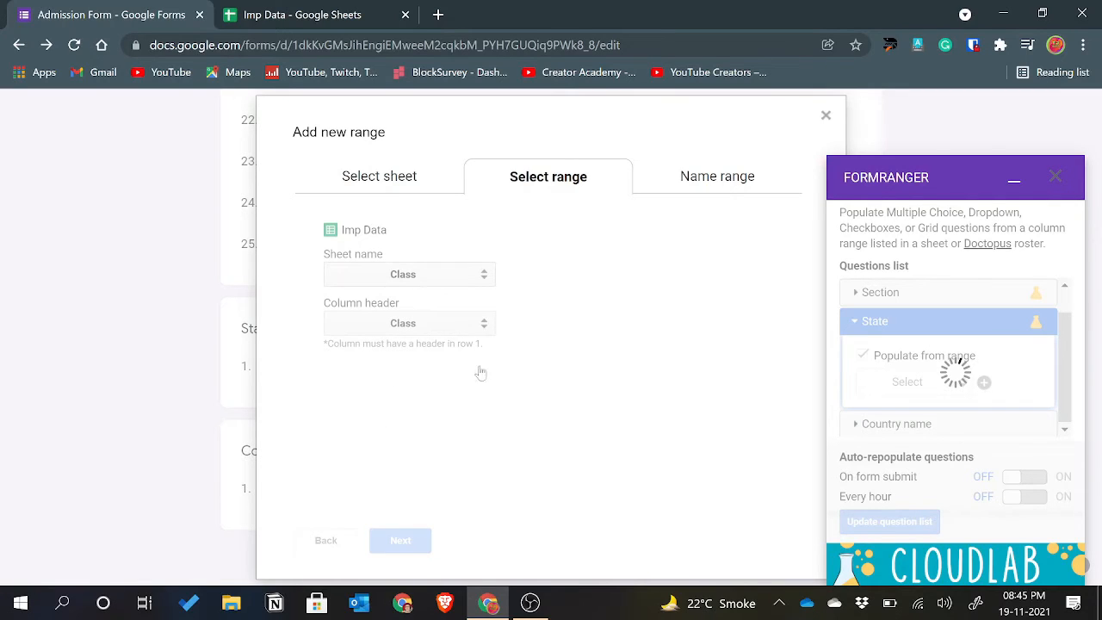
# Step: Use the State name column of the State name sheet, name the range "state", and save it to populate the State question
pyautogui.click(366, 275)
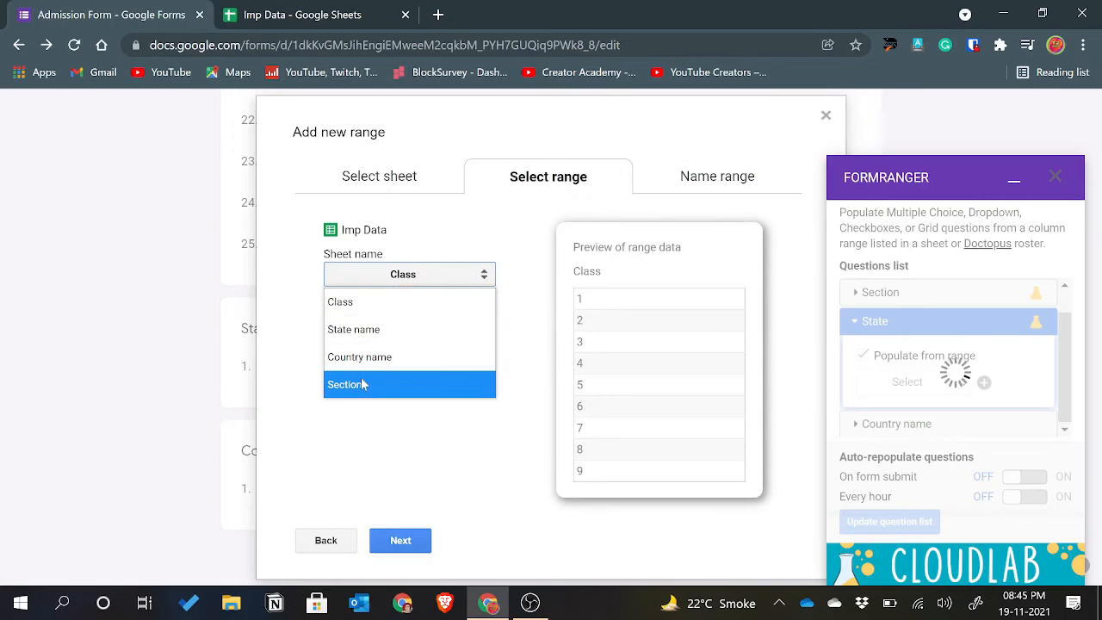
pyautogui.click(371, 332)
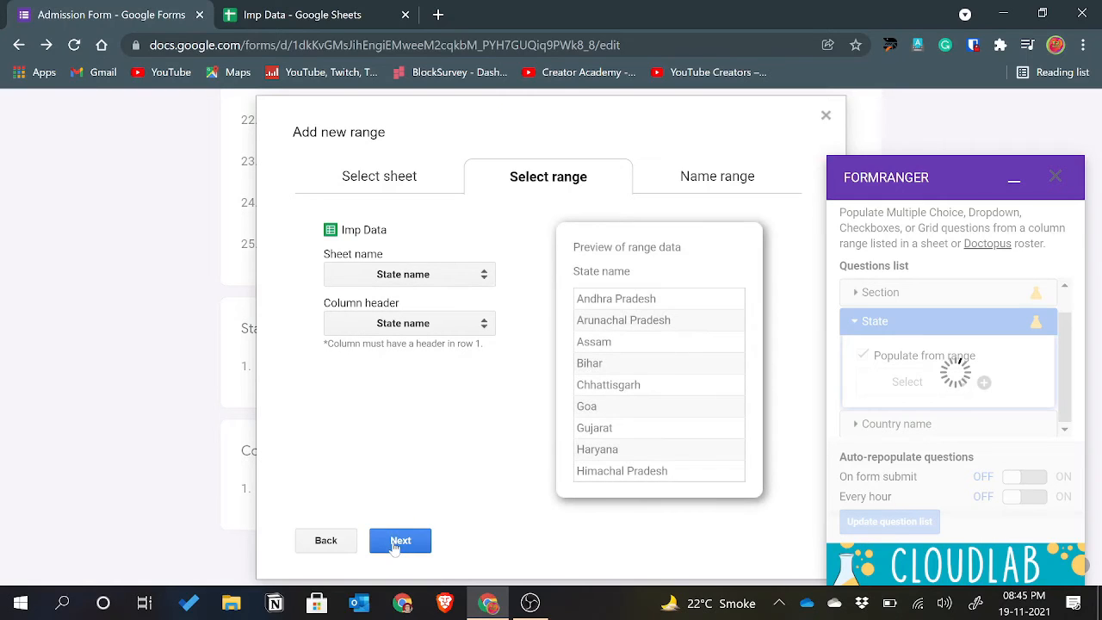
pyautogui.click(398, 541)
pyautogui.click(417, 352)
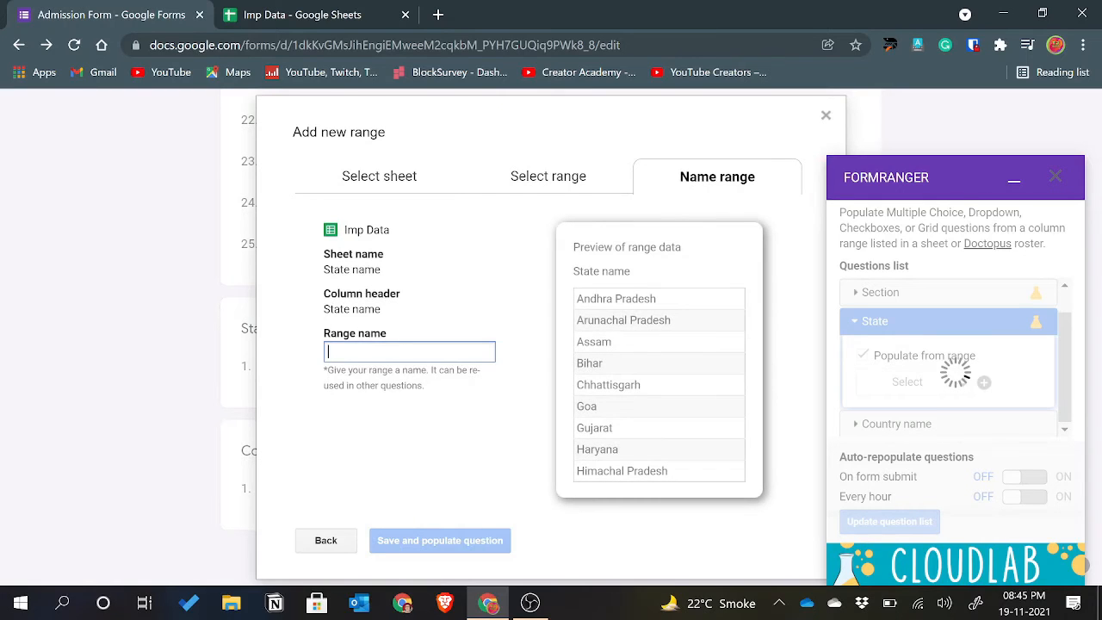
pyautogui.write('state')
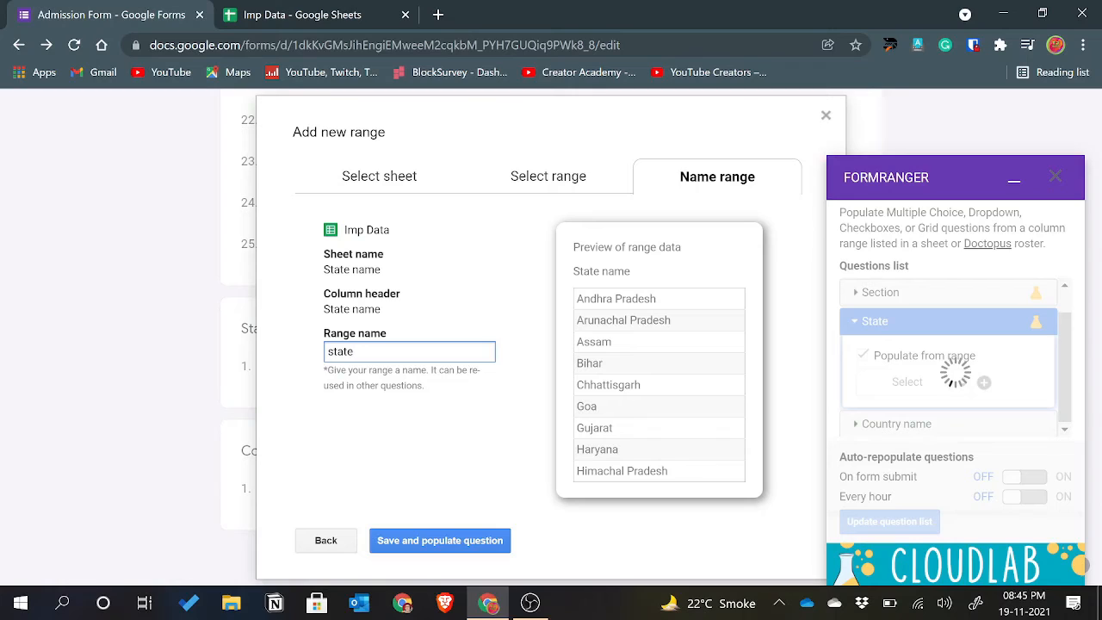
pyautogui.click(424, 540)
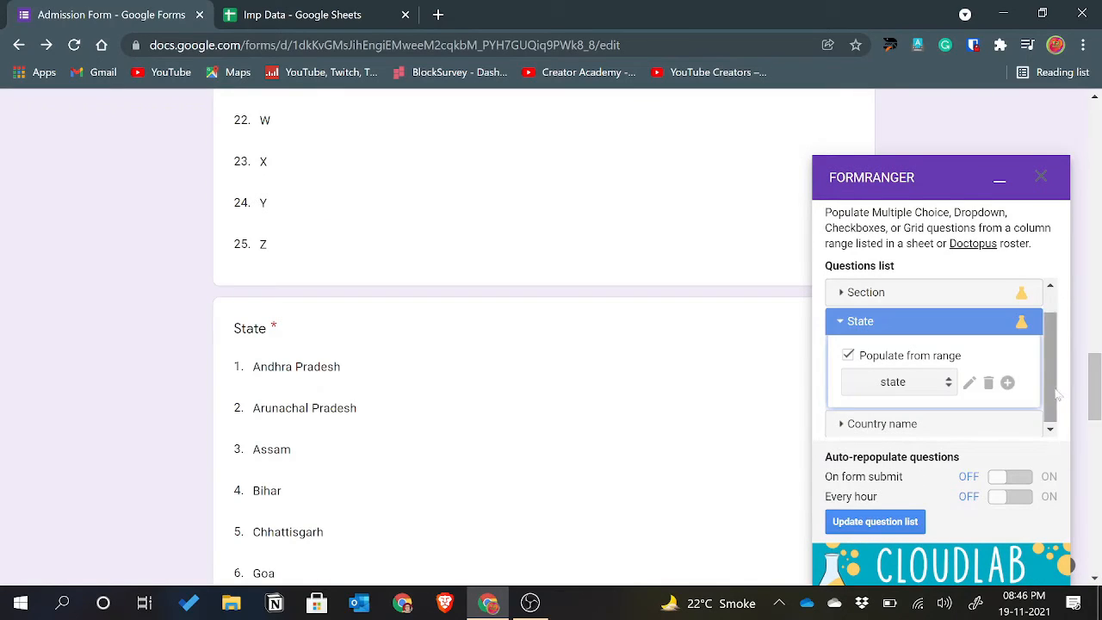
# Step: Enable populating the Country name question from a range and start a new range from the Imp Data spreadsheet
pyautogui.click(956, 423)
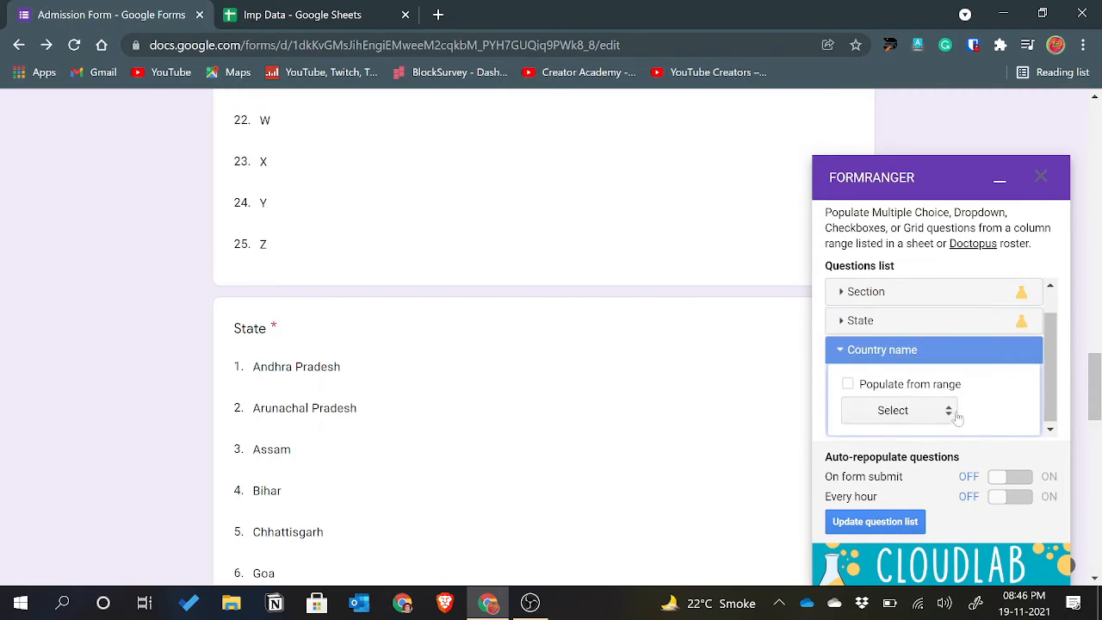
pyautogui.click(848, 384)
pyautogui.click(858, 410)
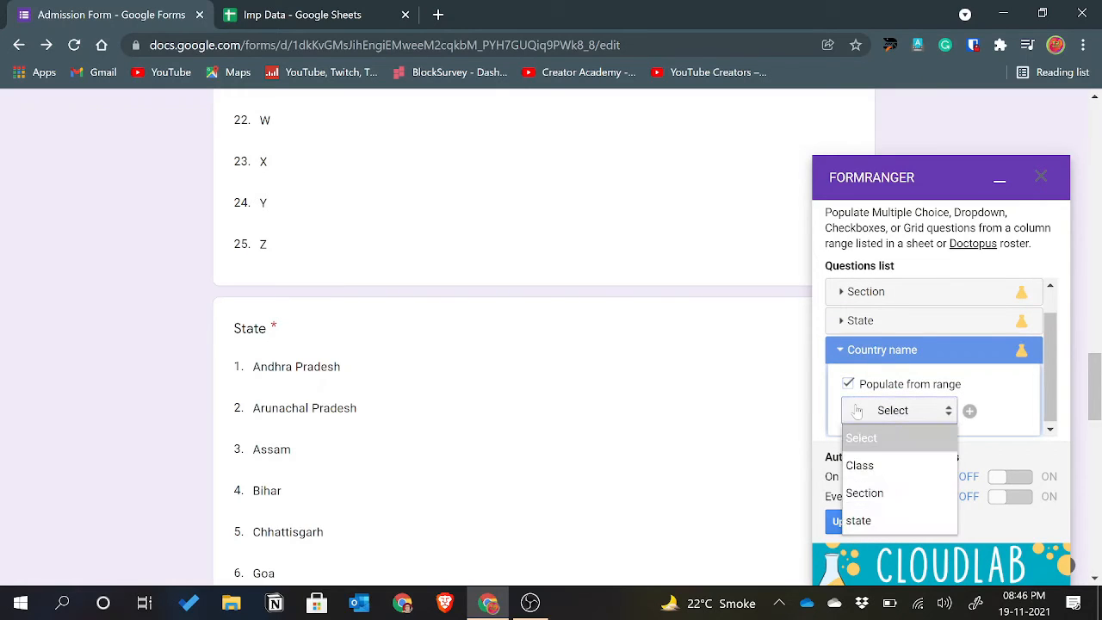
pyautogui.click(970, 411)
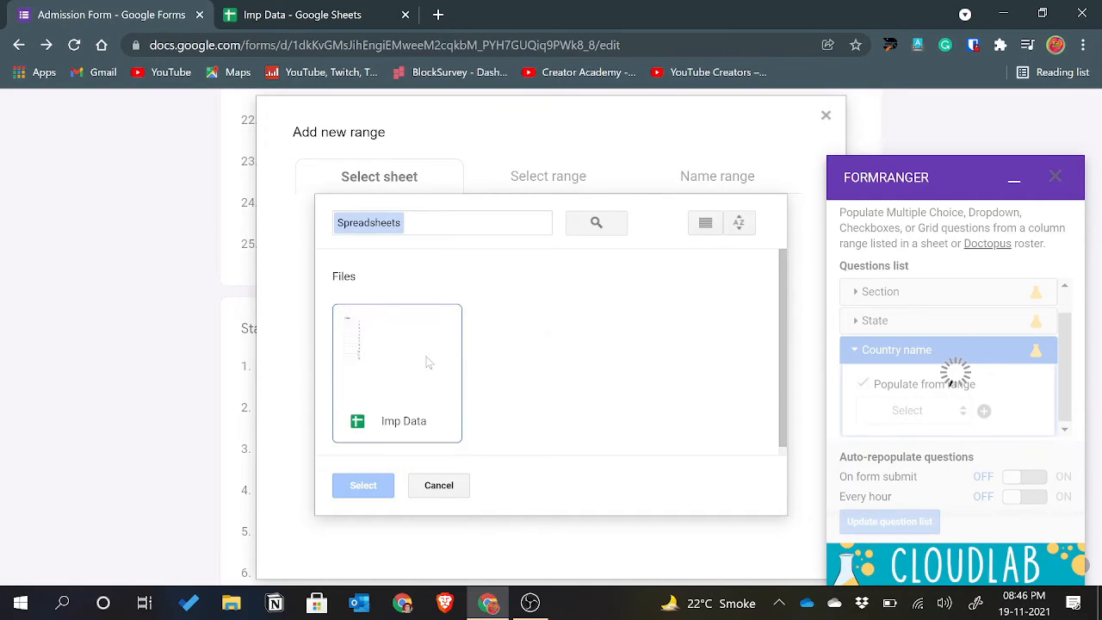
pyautogui.click(359, 484)
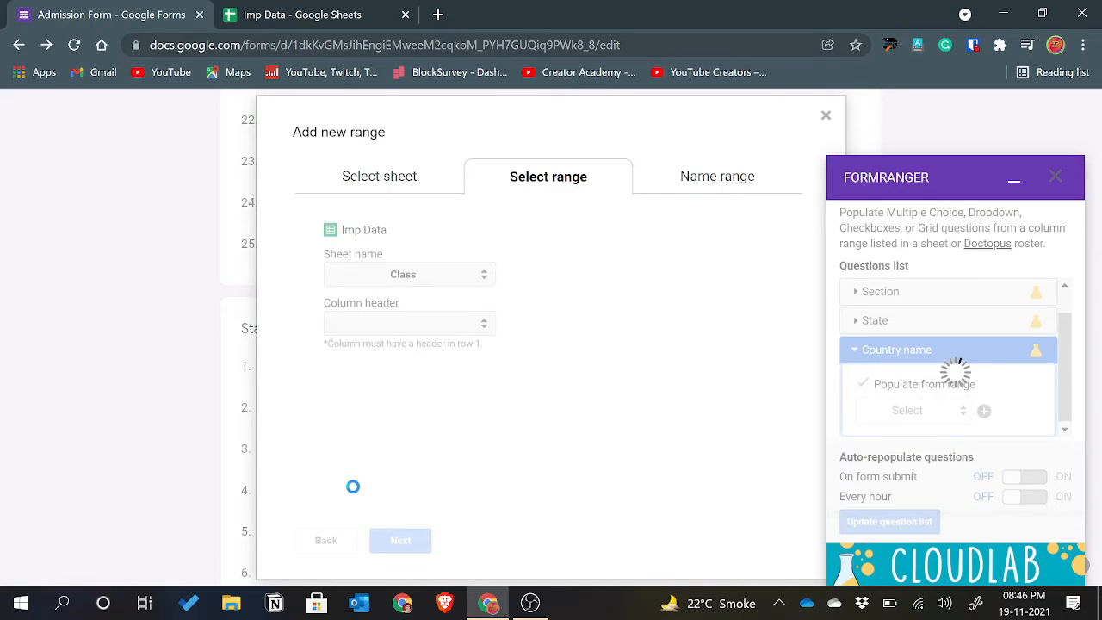
# Step: Use the Country name column of the Country name sheet, name the range "Country", and save it to populate the question
pyautogui.click(397, 275)
pyautogui.click(385, 354)
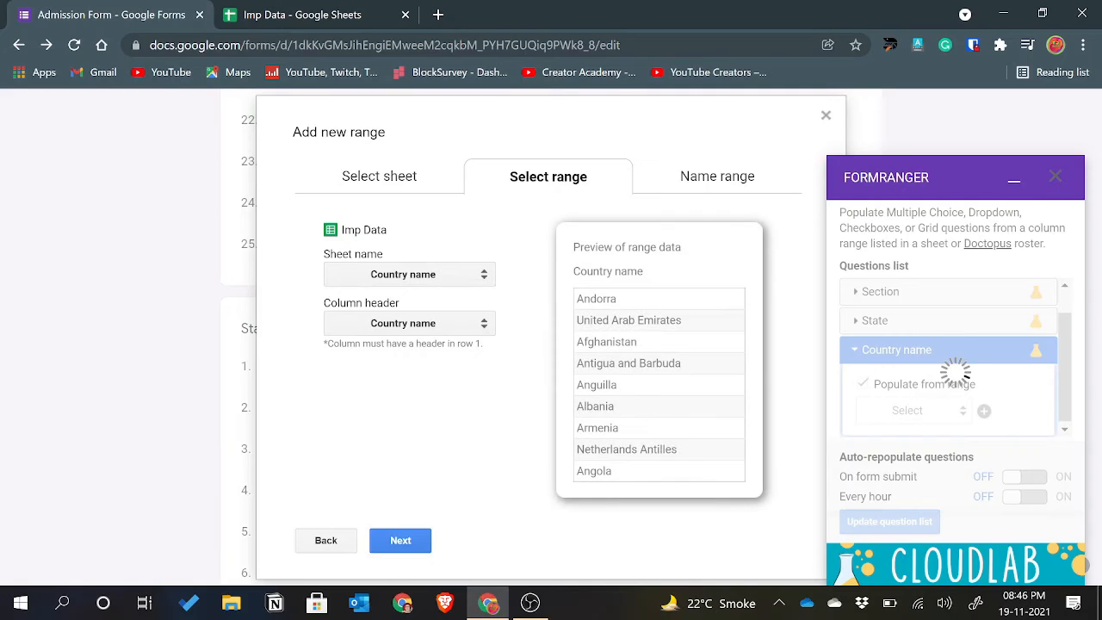
pyautogui.moveTo(574, 271); pyautogui.dragTo(674, 286)
pyautogui.click(661, 279)
pyautogui.click(410, 541)
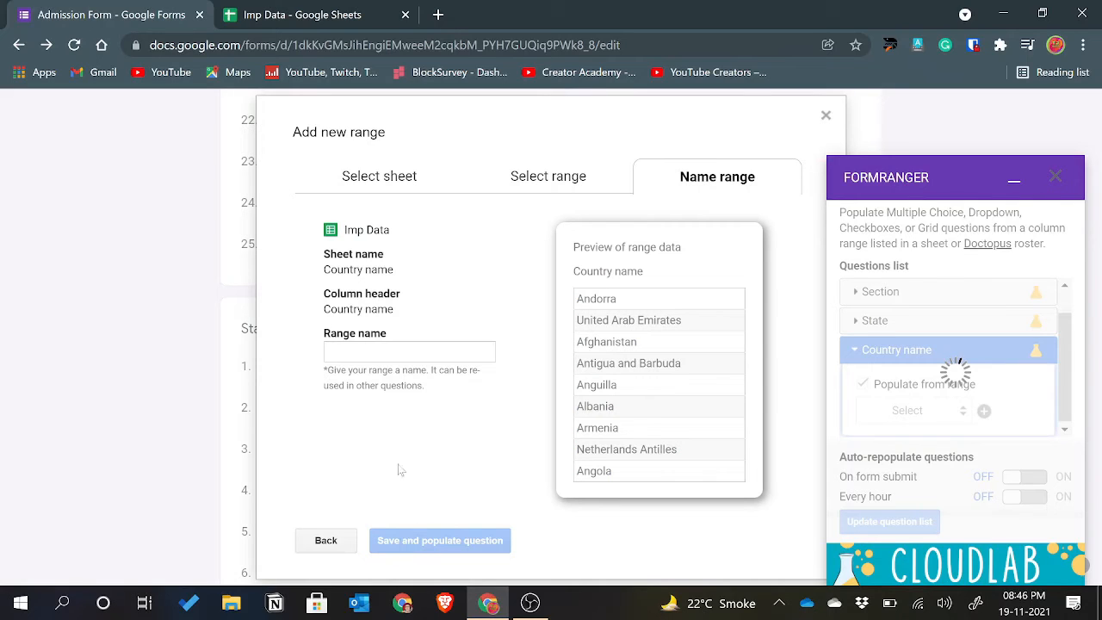
pyautogui.click(396, 352)
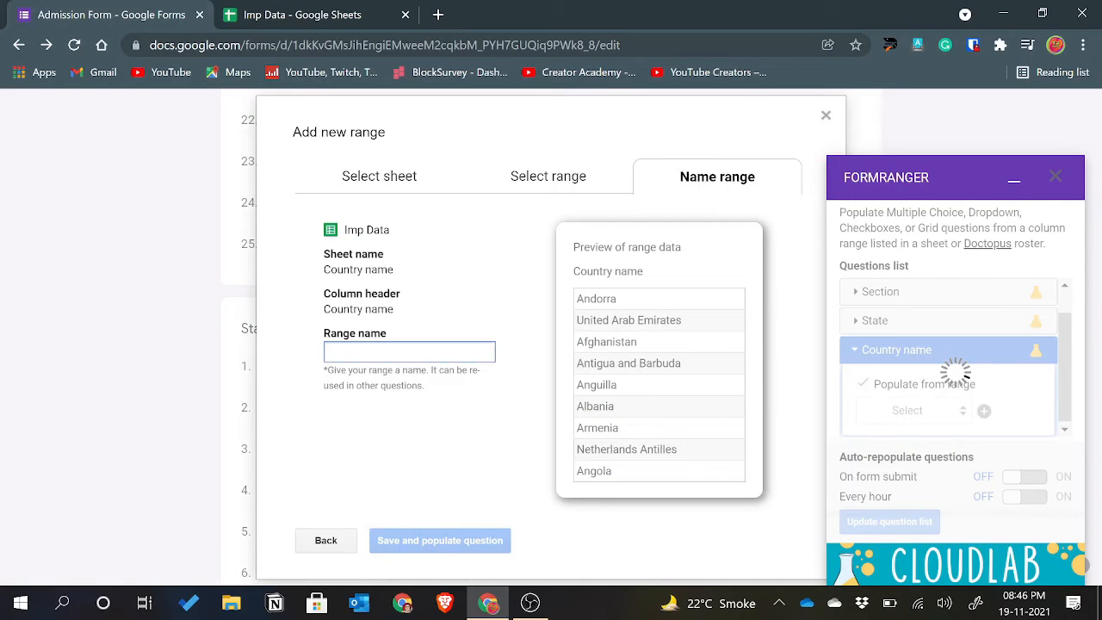
pyautogui.write('Country')
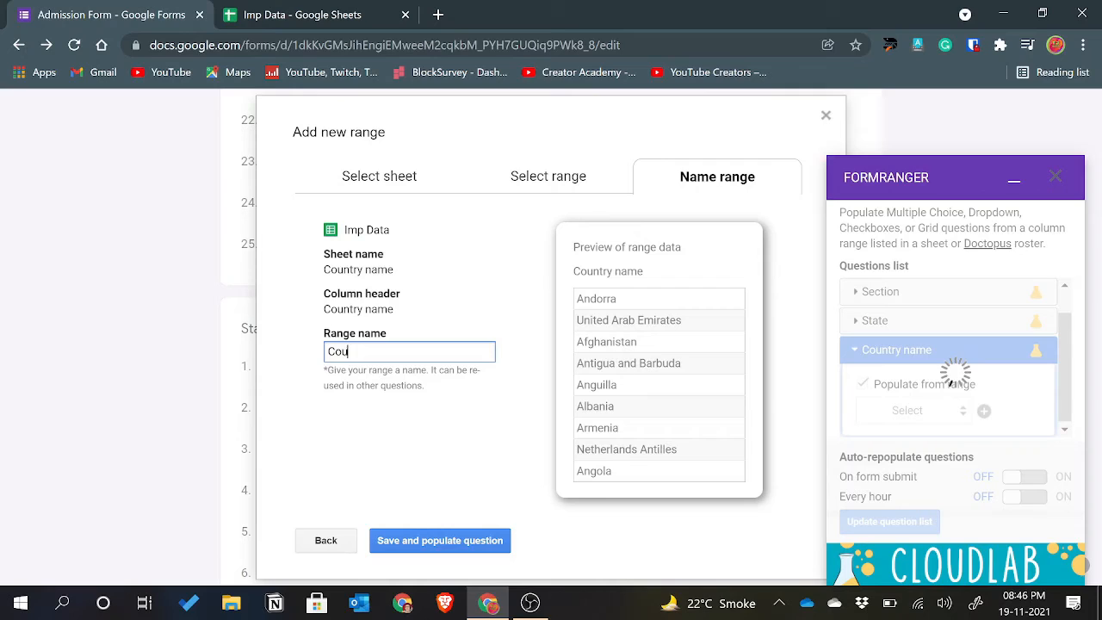
pyautogui.click(421, 540)
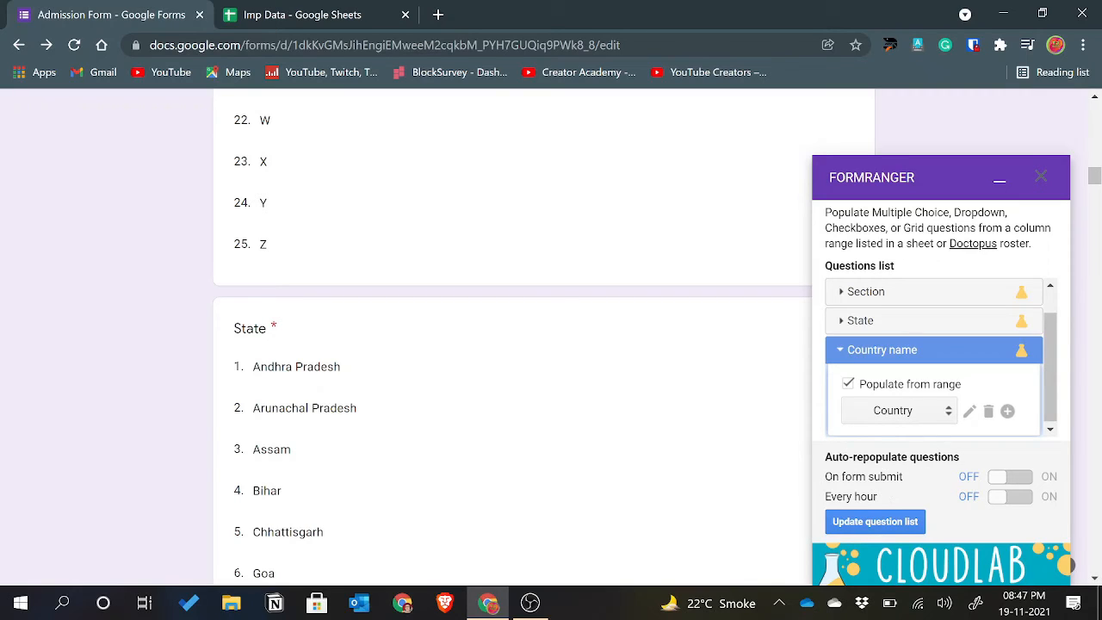
# Step: Turn on auto-repopulating the questions on form submit
pyautogui.moveTo(826, 478); pyautogui.dragTo(910, 487)
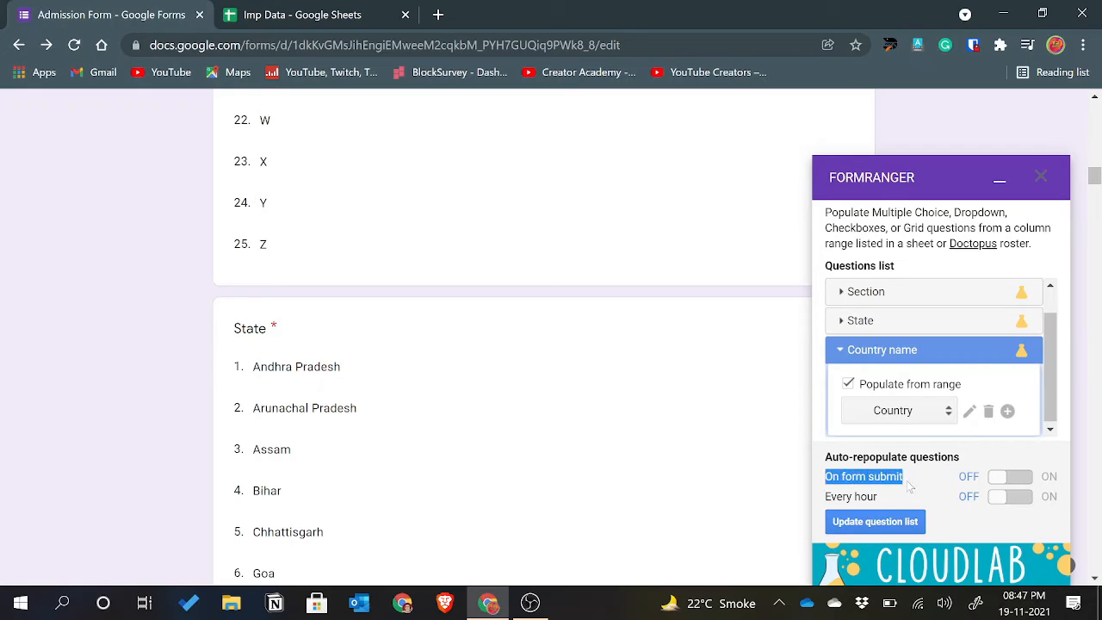
pyautogui.click(911, 486)
pyautogui.click(1016, 481)
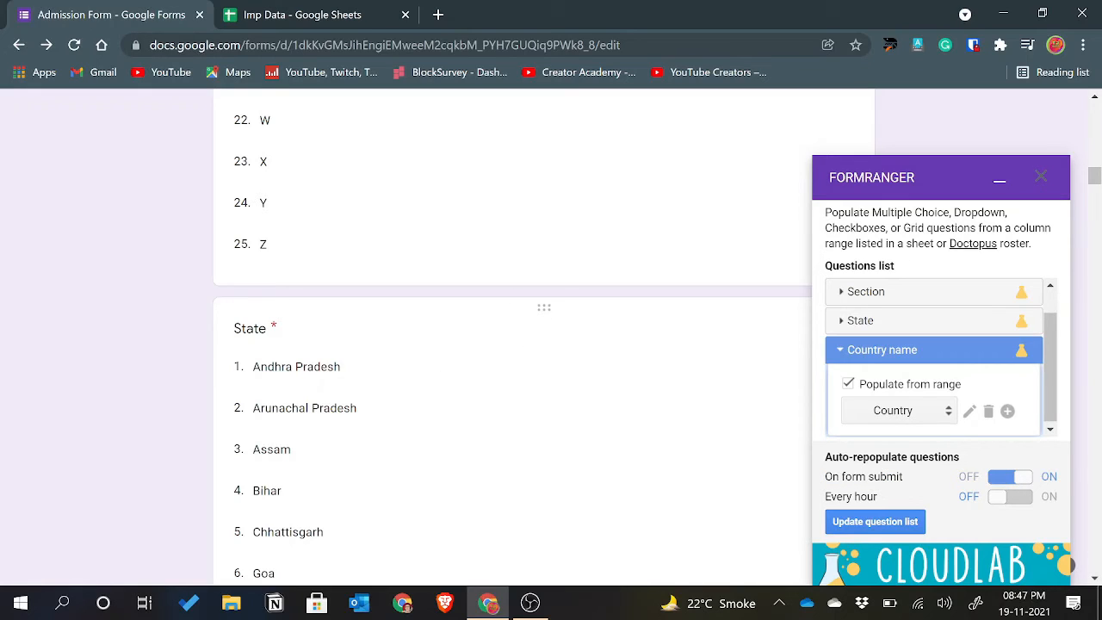
# Step: Check the Country name sheet in the Imp Data spreadsheet, and turn on auto-repopulating the form's questions every hour
pyautogui.click(267, 14)
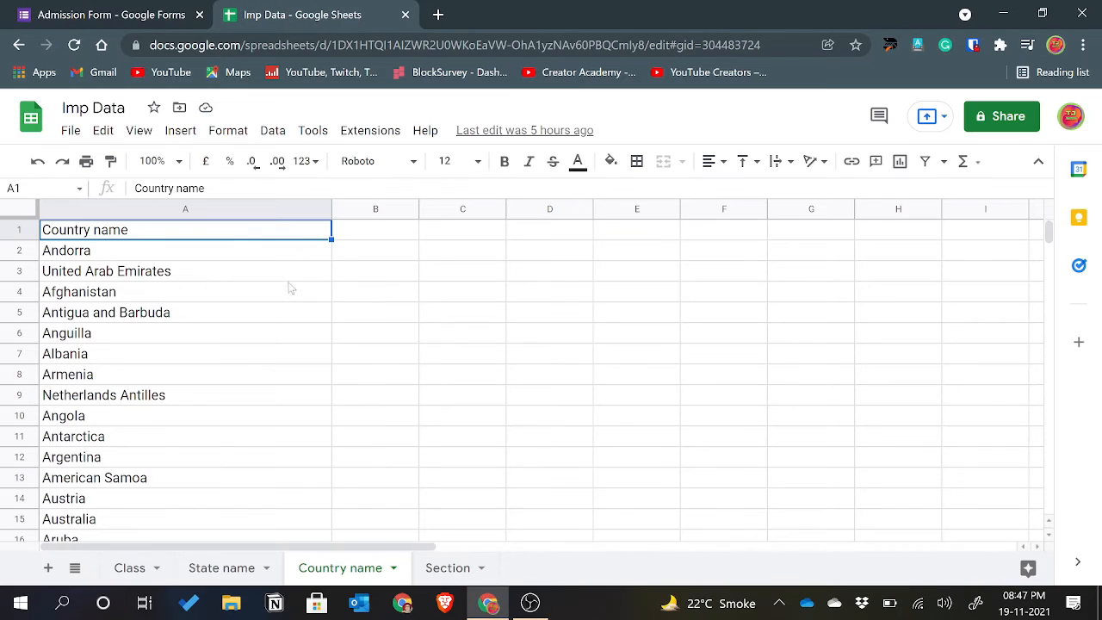
pyautogui.click(160, 274)
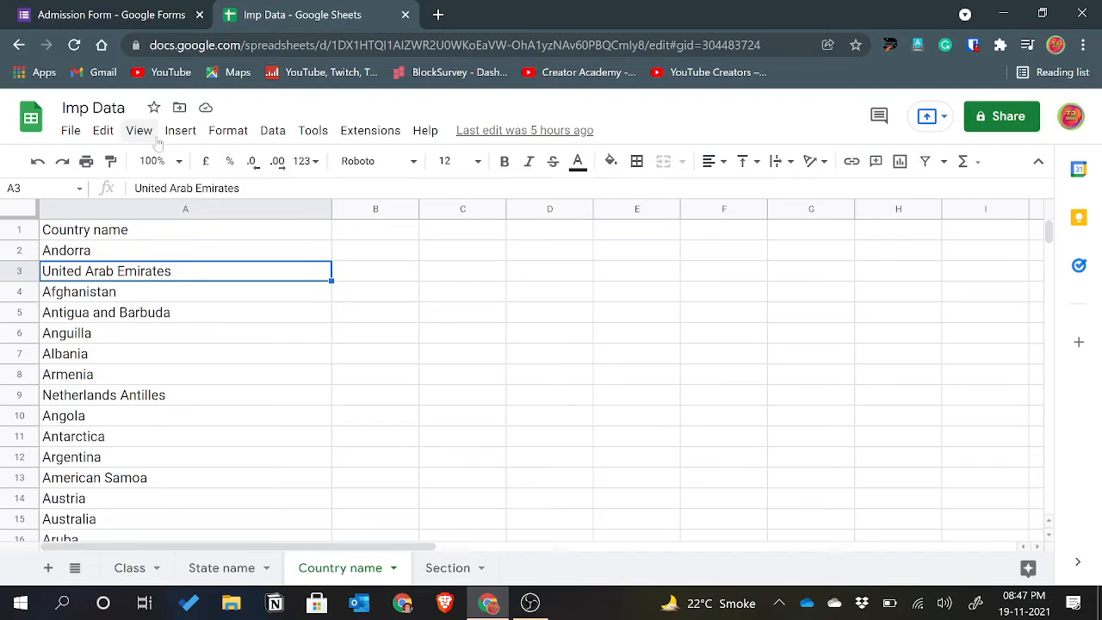
pyautogui.click(135, 14)
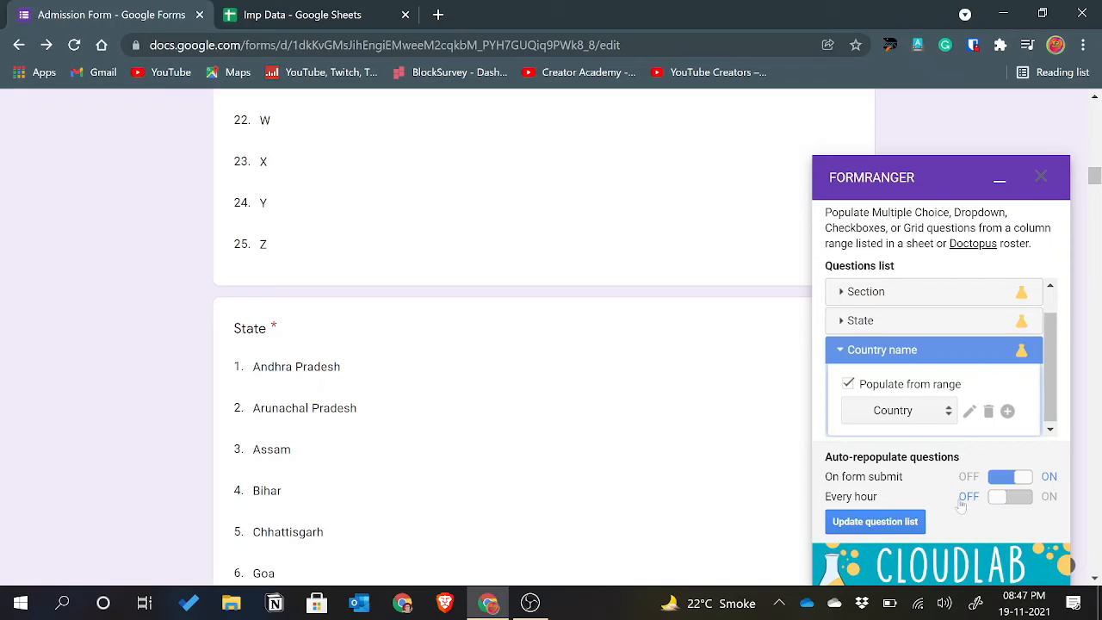
pyautogui.click(997, 498)
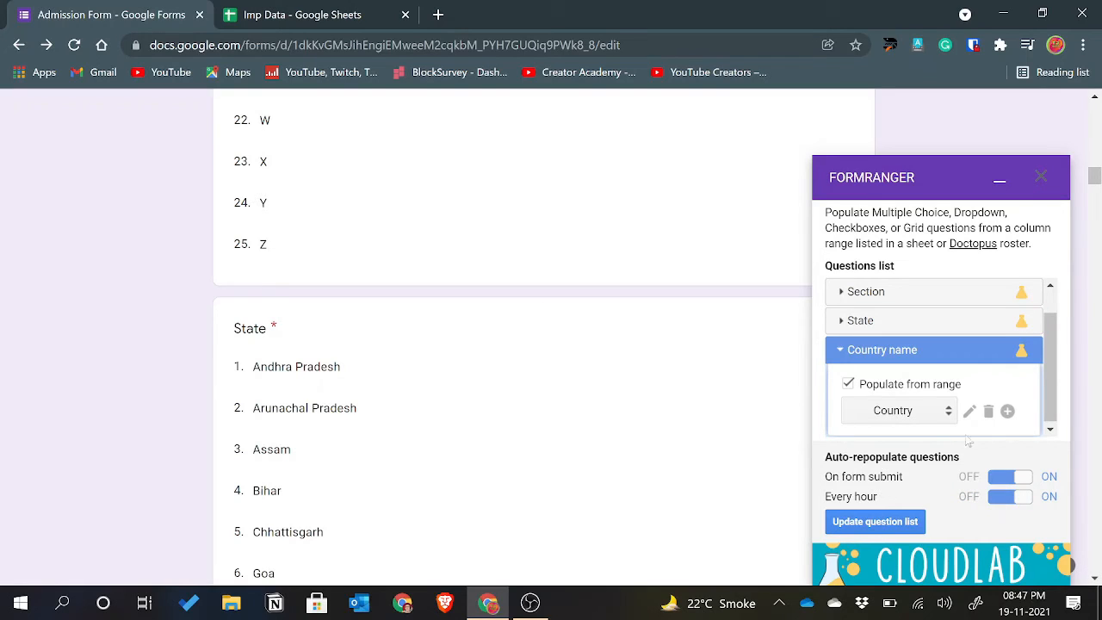
# Step: Look over the country entries in the Imp Data spreadsheet and return to the Admission Form
pyautogui.click(277, 12)
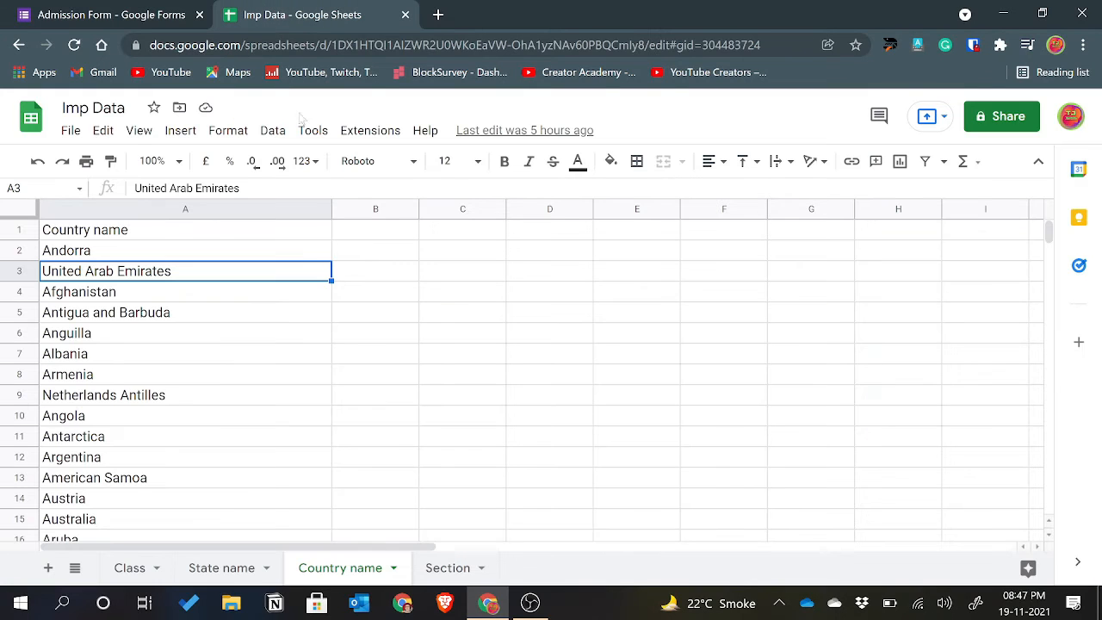
pyautogui.click(207, 295)
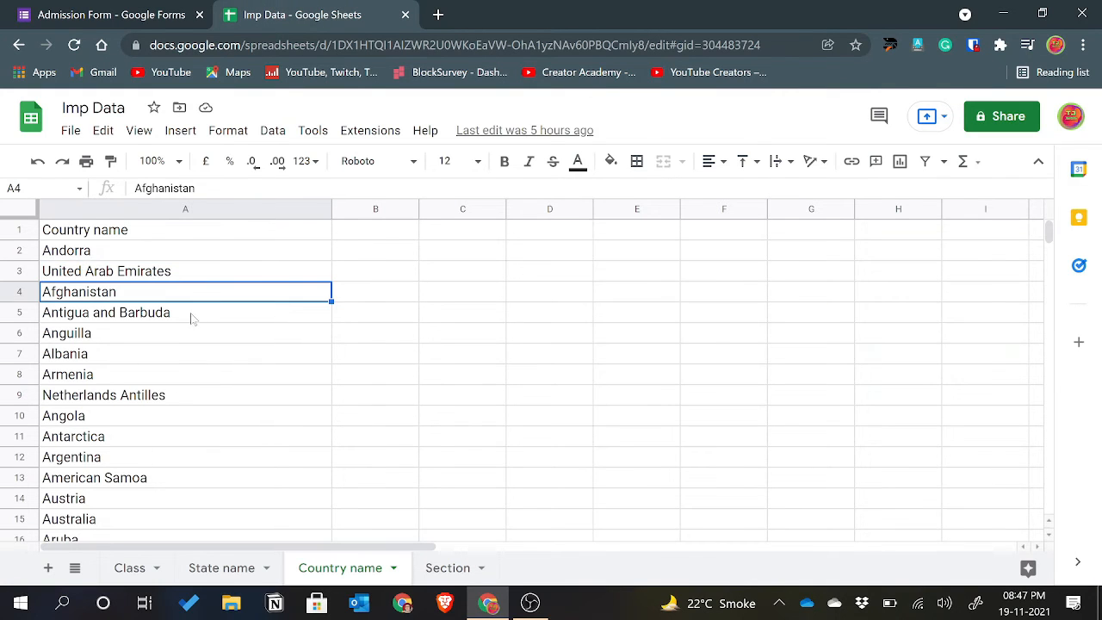
pyautogui.click(195, 317)
pyautogui.click(178, 347)
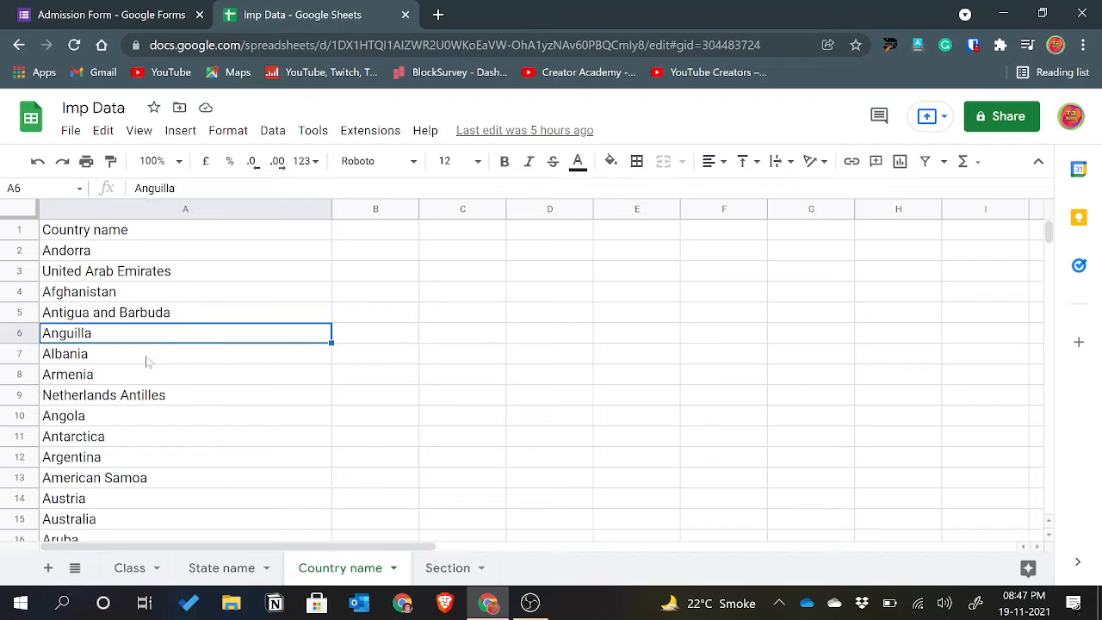
pyautogui.click(147, 355)
pyautogui.click(114, 10)
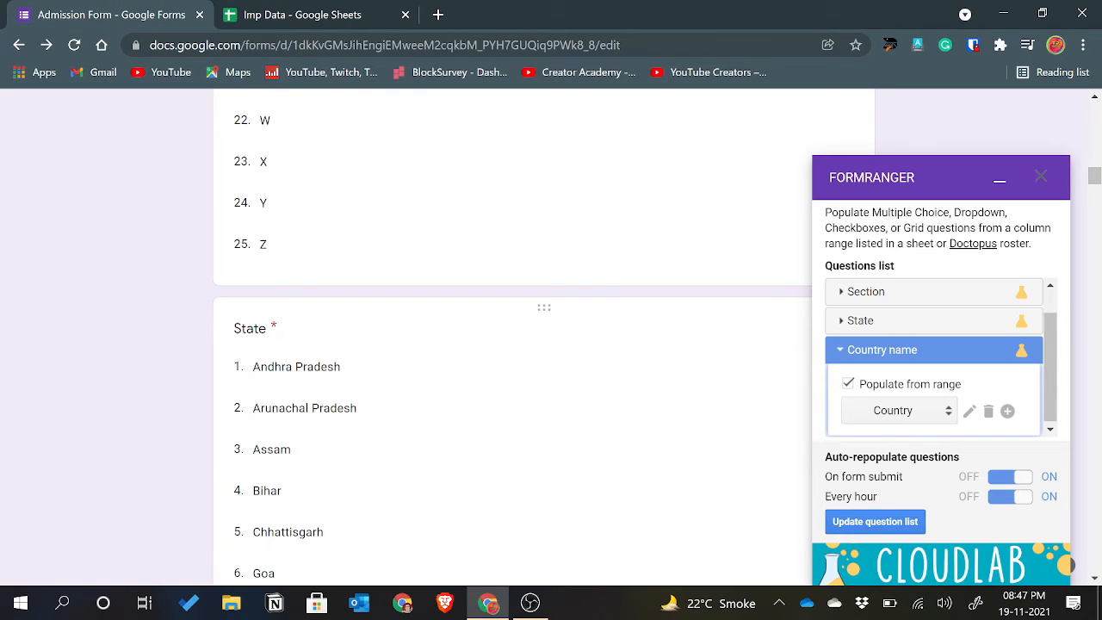
# Step: Update the question list in Form Ranger and close the add-on
pyautogui.click(887, 521)
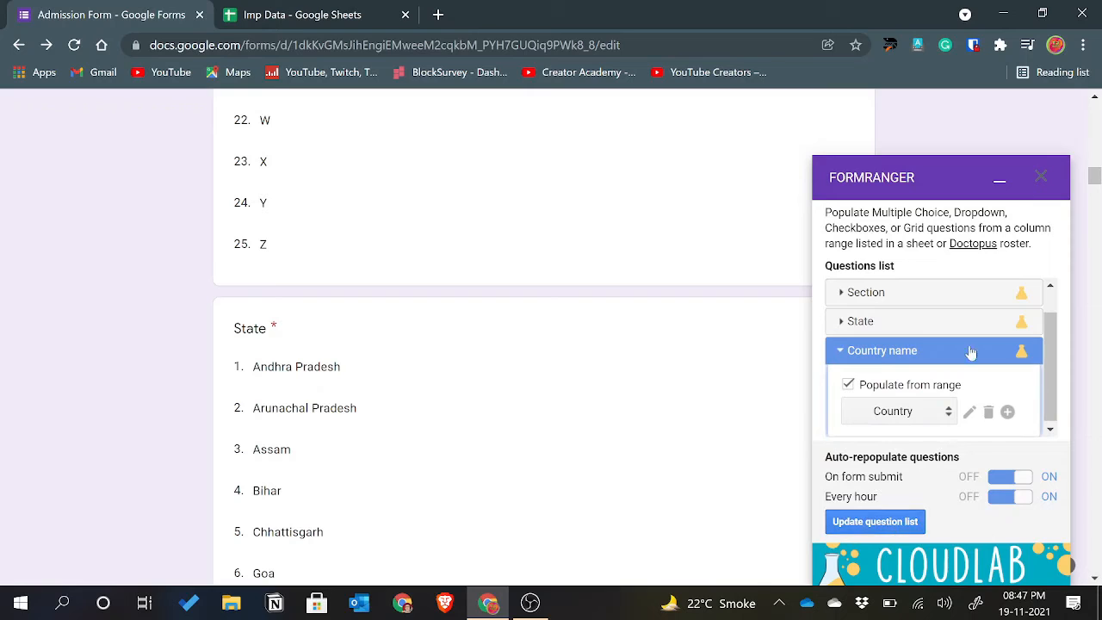
pyautogui.click(1043, 174)
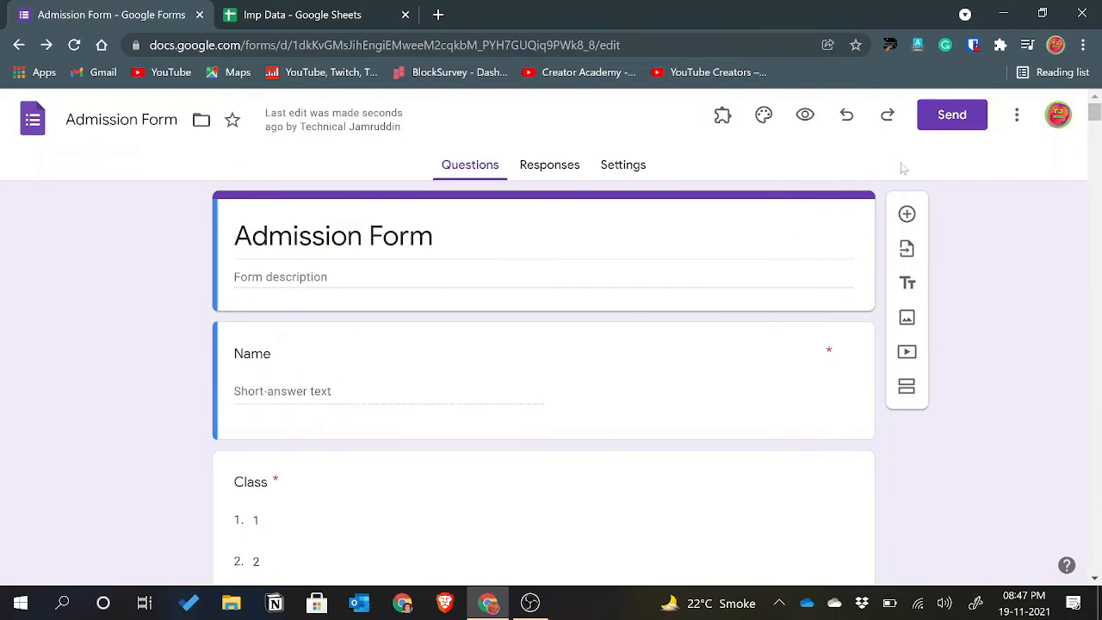
# Step: Preview the Admission Form and look through the options of its Class and Section drop-downs
pyautogui.click(805, 115)
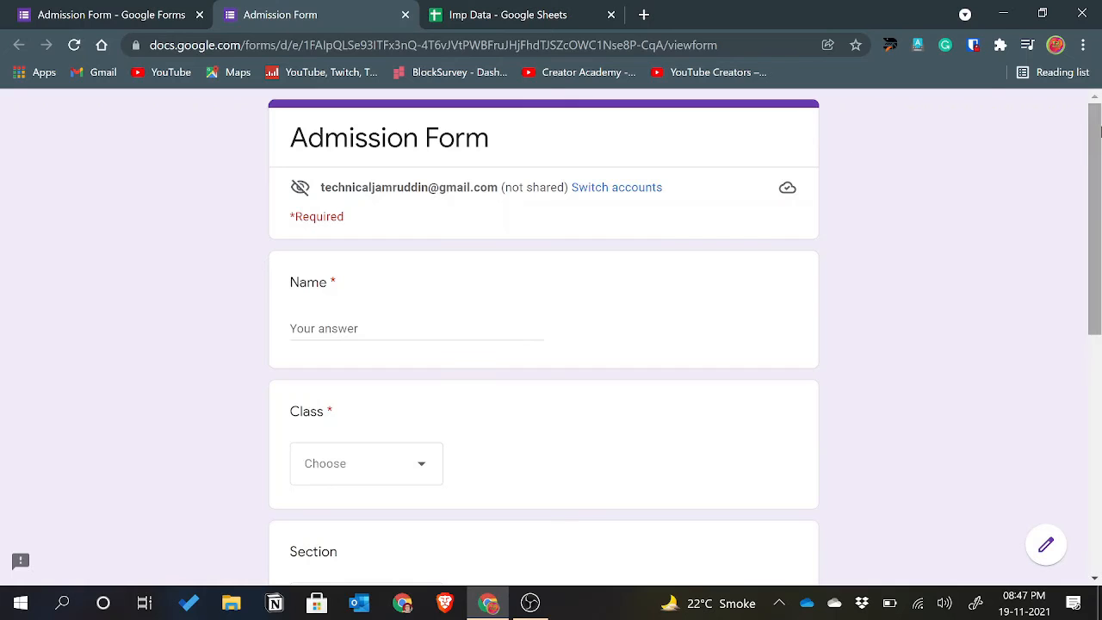
pyautogui.scroll(-2, 418, 301)
pyautogui.click(418, 305)
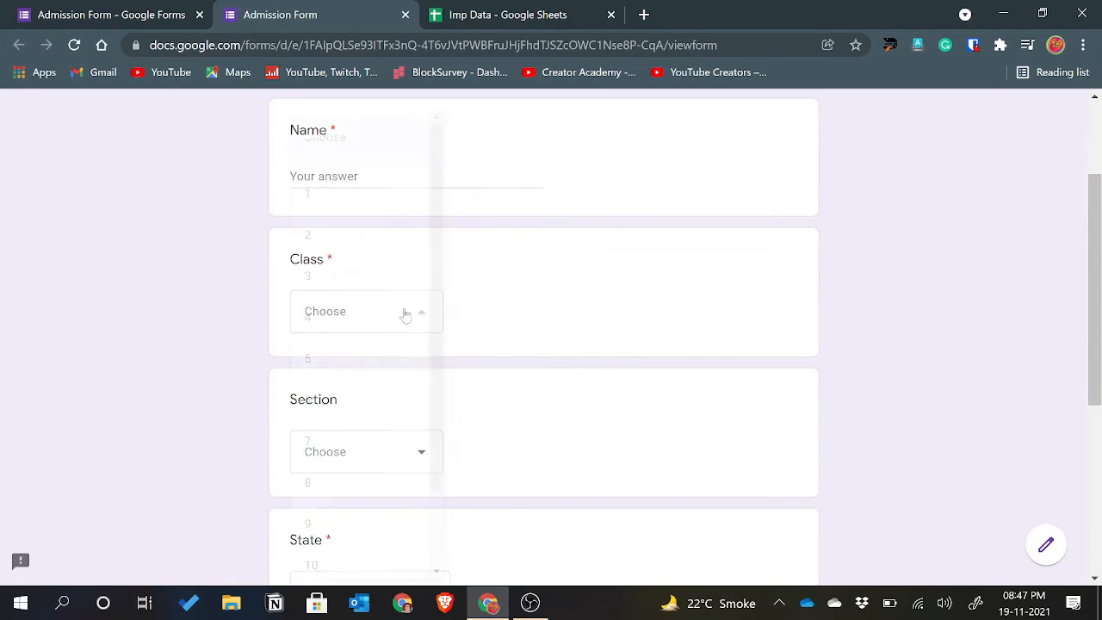
pyautogui.scroll(-2, 435, 304)
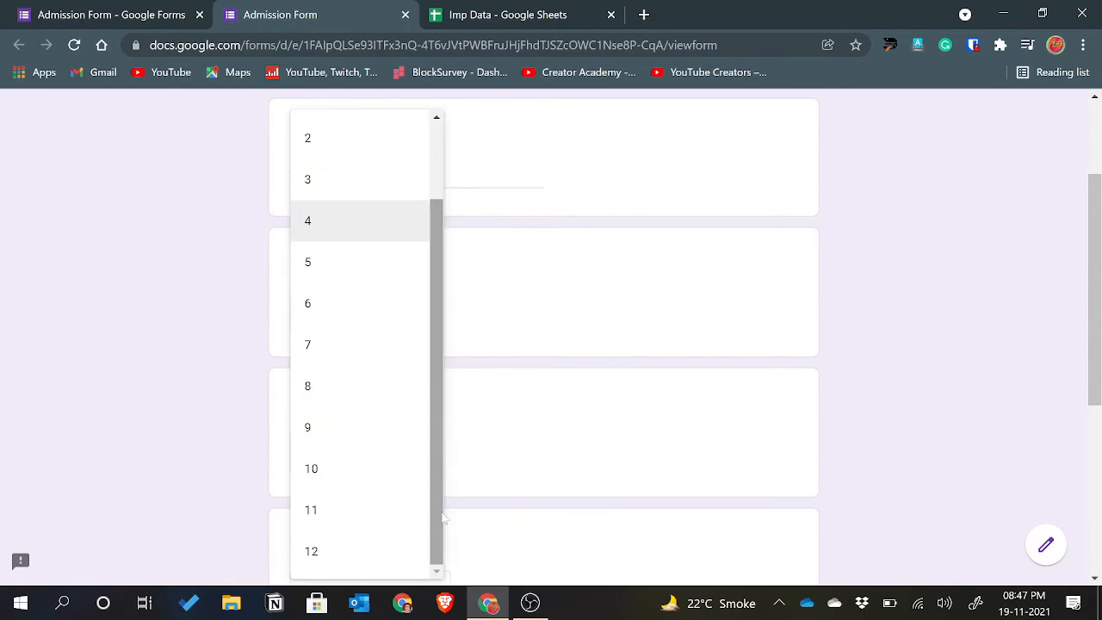
pyautogui.click(543, 387)
pyautogui.click(428, 470)
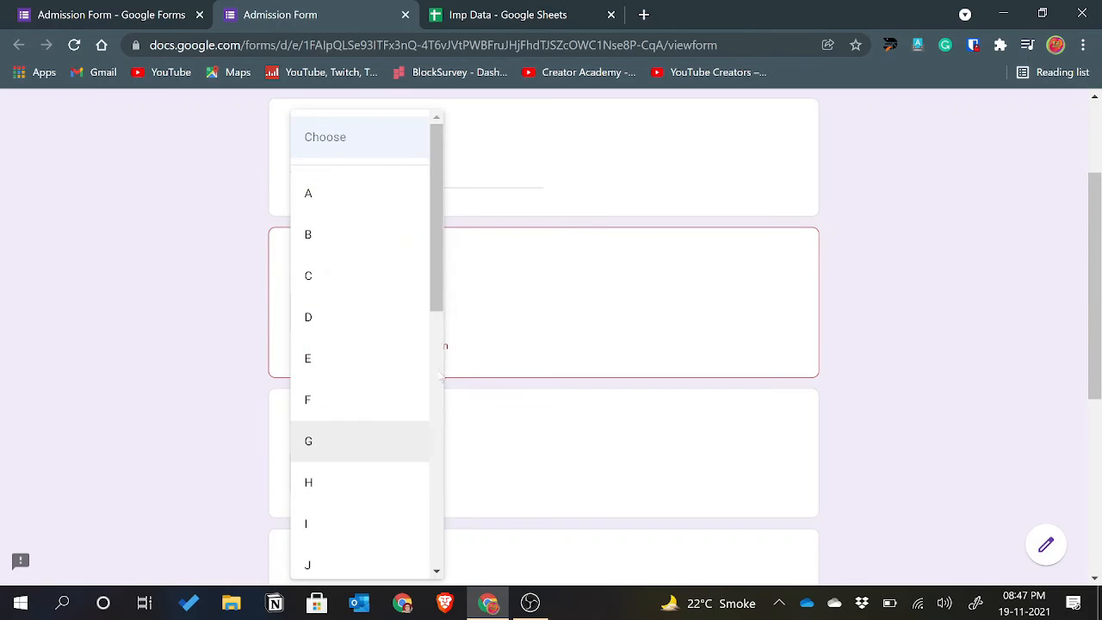
pyautogui.moveTo(438, 296); pyautogui.dragTo(435, 567)
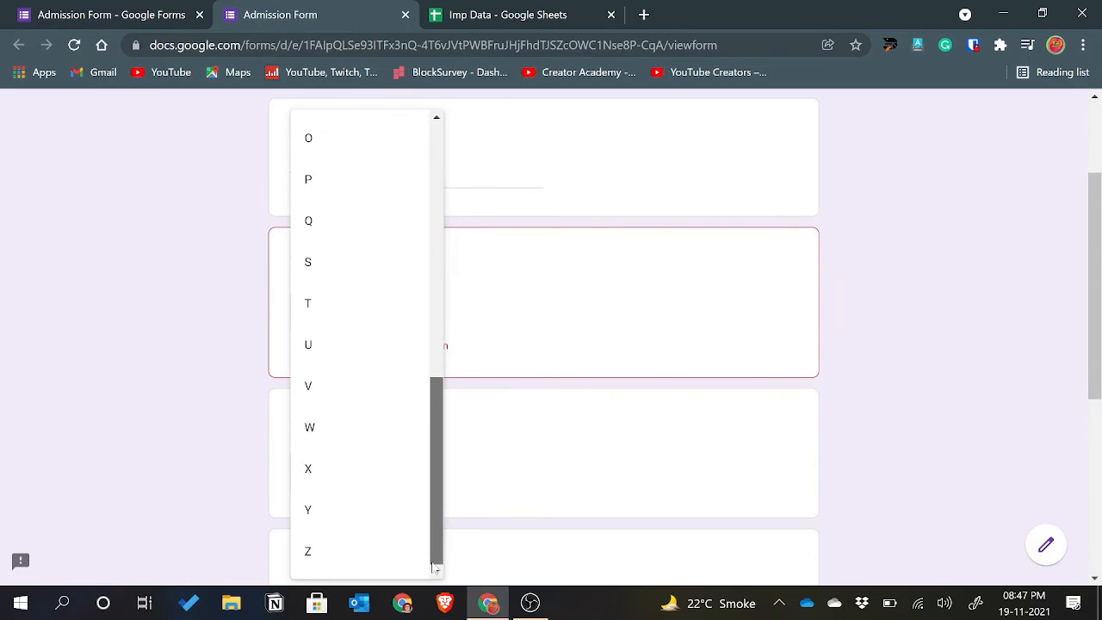
pyautogui.click(676, 363)
# Step: Look through the State and Country name drop-downs in the form preview and close the preview
pyautogui.moveTo(1099, 299); pyautogui.dragTo(1098, 465)
pyautogui.click(438, 261)
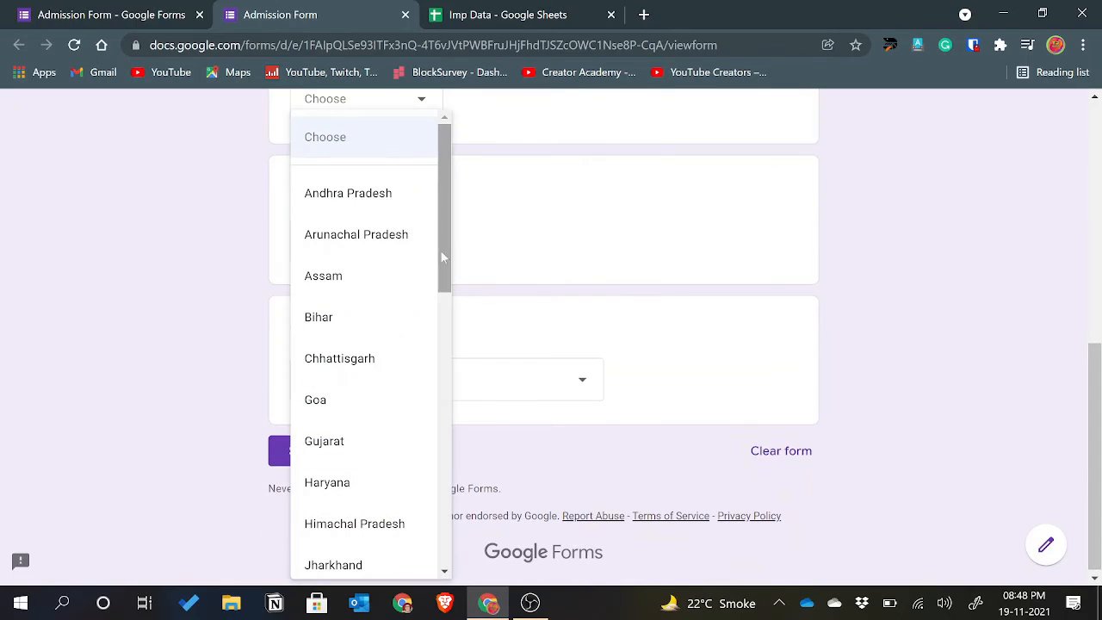
pyautogui.moveTo(445, 237); pyautogui.dragTo(453, 354)
pyautogui.click(594, 456)
pyautogui.click(640, 361)
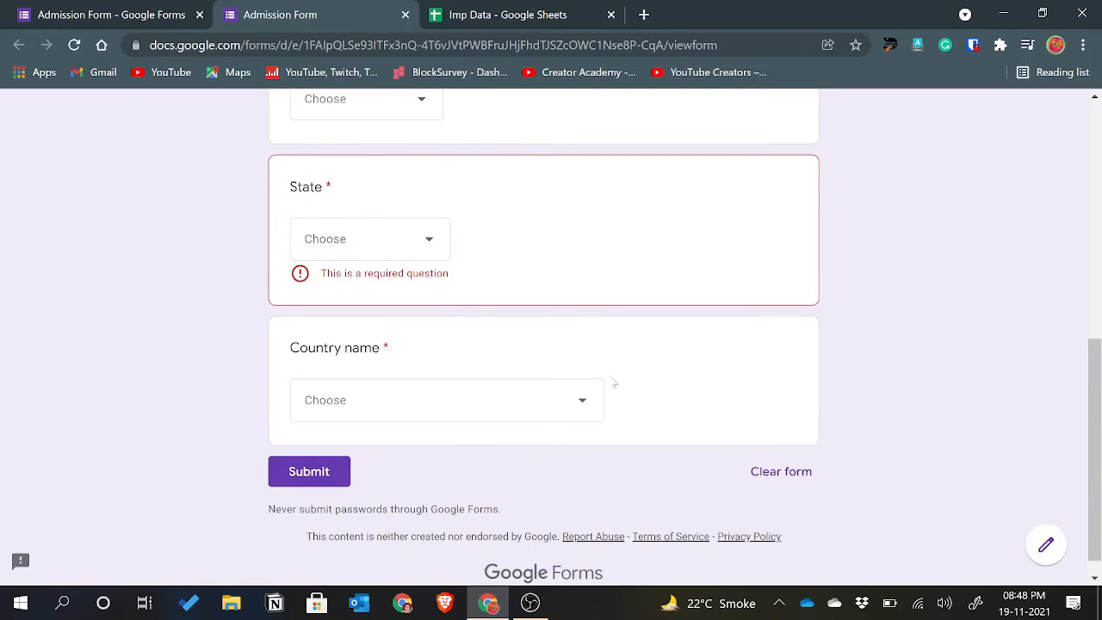
pyautogui.click(572, 414)
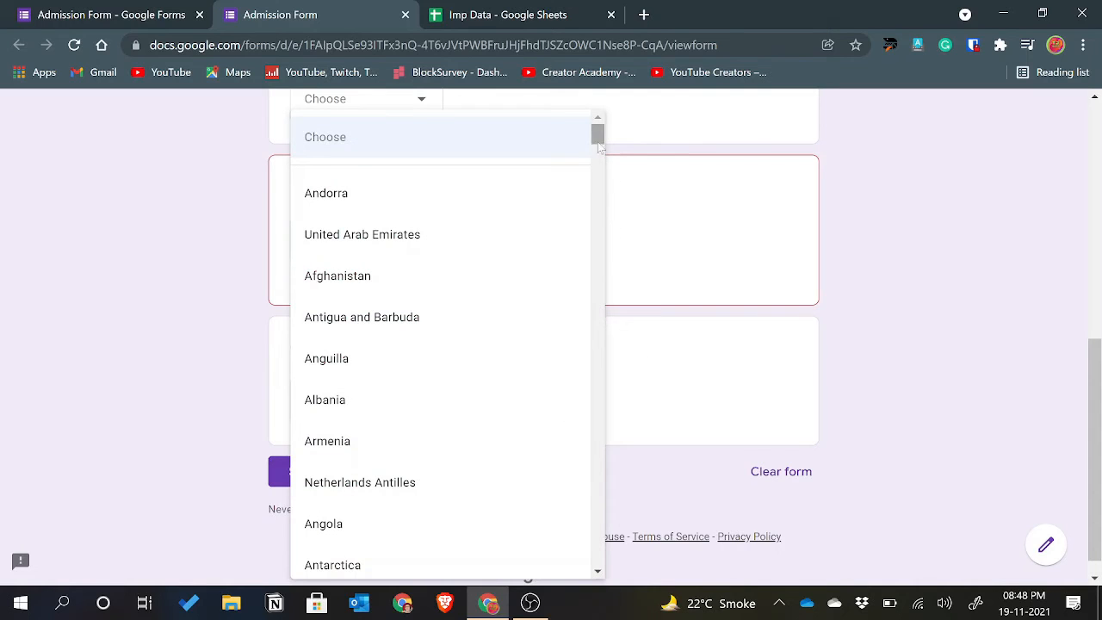
pyautogui.moveTo(599, 143); pyautogui.dragTo(620, 115)
pyautogui.click(916, 289)
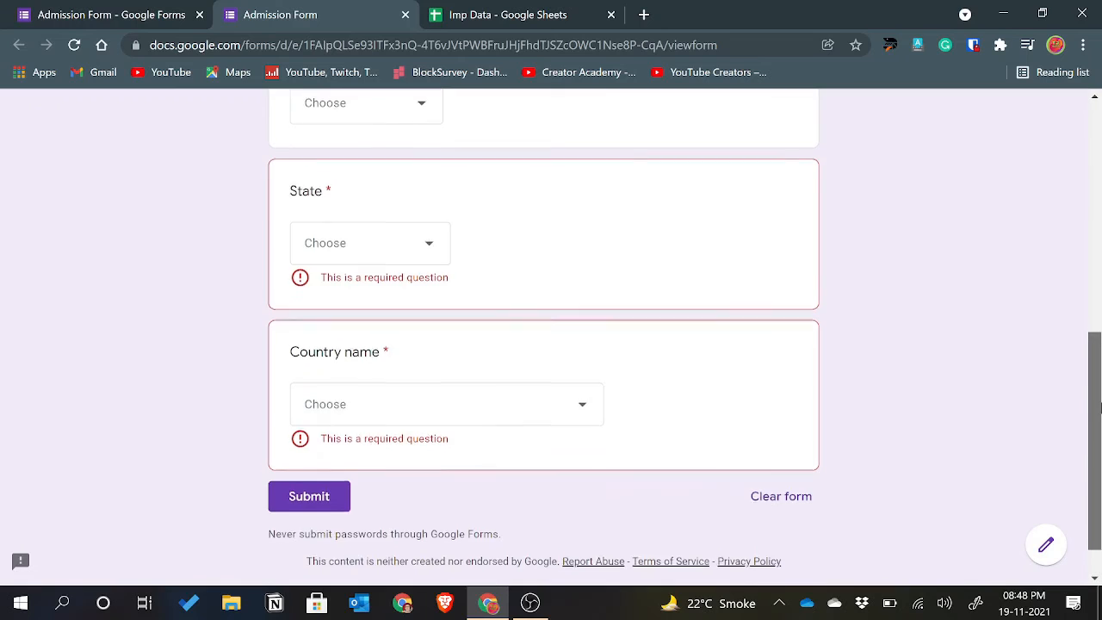
pyautogui.moveTo(1099, 495); pyautogui.dragTo(1072, 82)
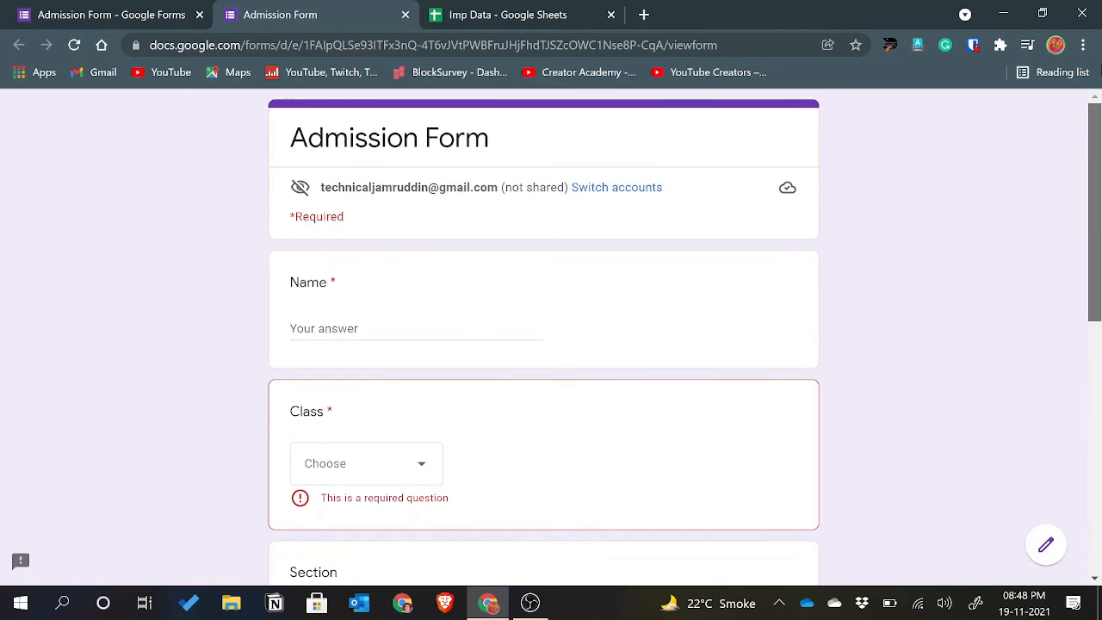
pyautogui.click(405, 15)
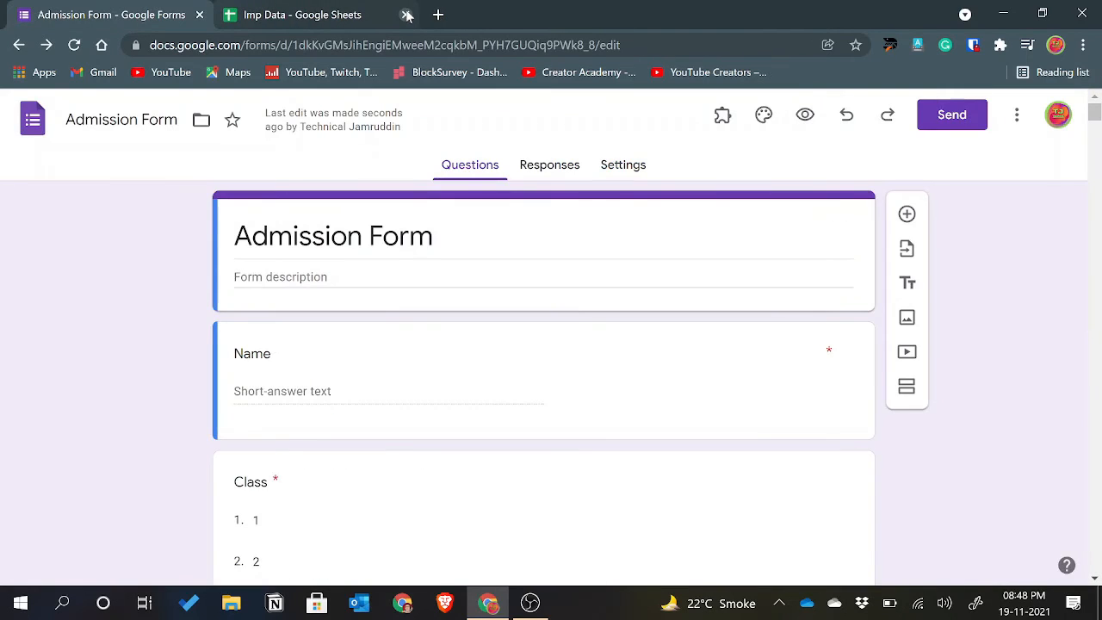
# Step: Add the entry abc in cell A30, below West Bengal, on the State name sheet of the Imp Data spreadsheet
pyautogui.click(337, 18)
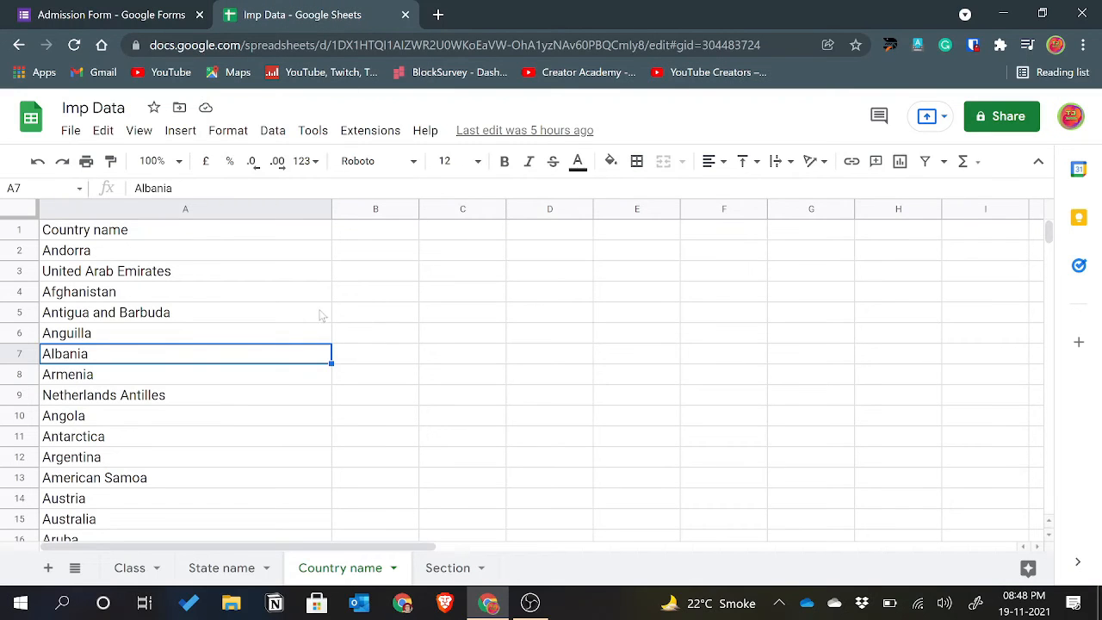
pyautogui.click(194, 571)
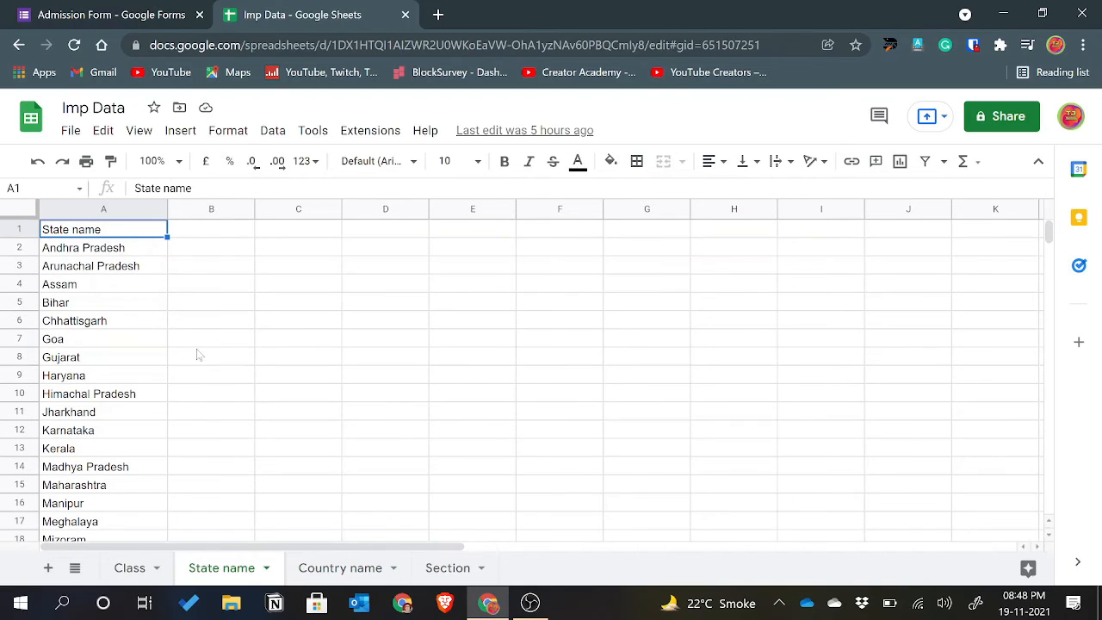
pyautogui.press('Down')
pyautogui.press('Down')
pyautogui.press('Down')
pyautogui.press('Down')
pyautogui.press('Down')
pyautogui.press('Down')
pyautogui.press('Down')
pyautogui.press('Down')
pyautogui.press('Down')
pyautogui.press('Down')
pyautogui.press('Down')
pyautogui.press('Down')
pyautogui.press('Down')
pyautogui.press('Down')
pyautogui.press('Down')
pyautogui.press('Down')
pyautogui.press('Down')
pyautogui.press('Down')
pyautogui.press('Down')
pyautogui.press('Down')
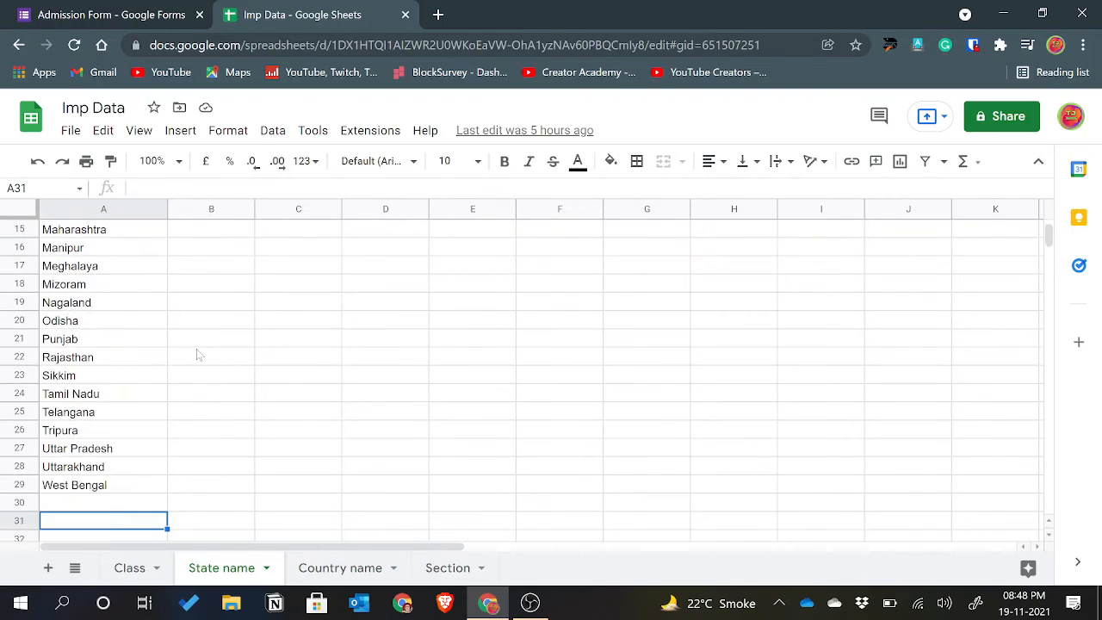
pyautogui.press('Down')
pyautogui.press('Down')
pyautogui.press('Up')
pyautogui.press('Up')
pyautogui.press('Up')
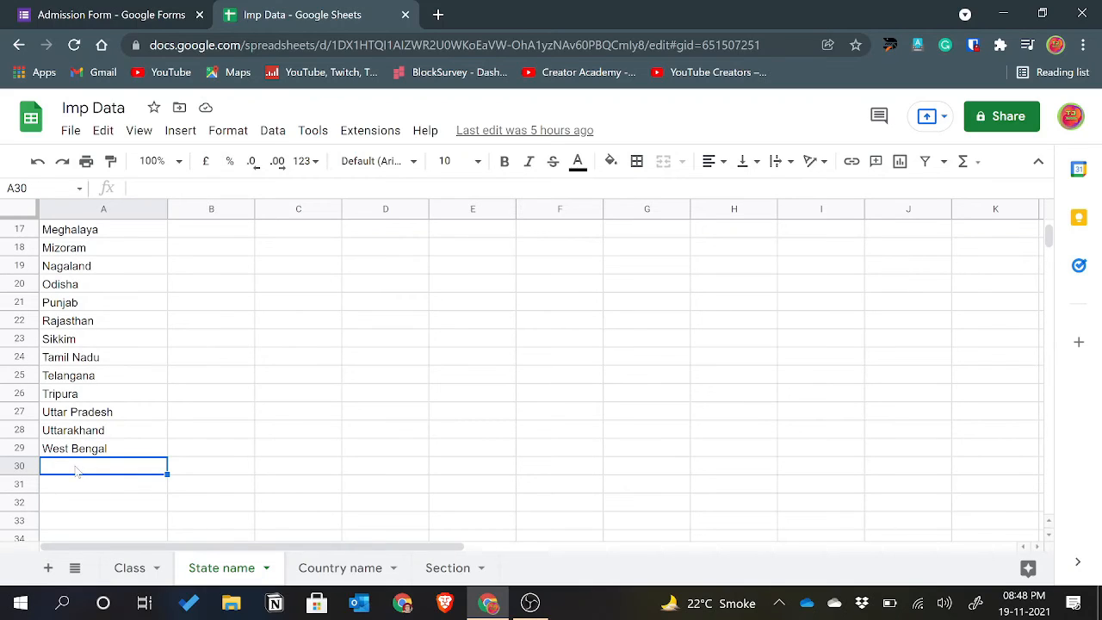
pyautogui.write('abc')
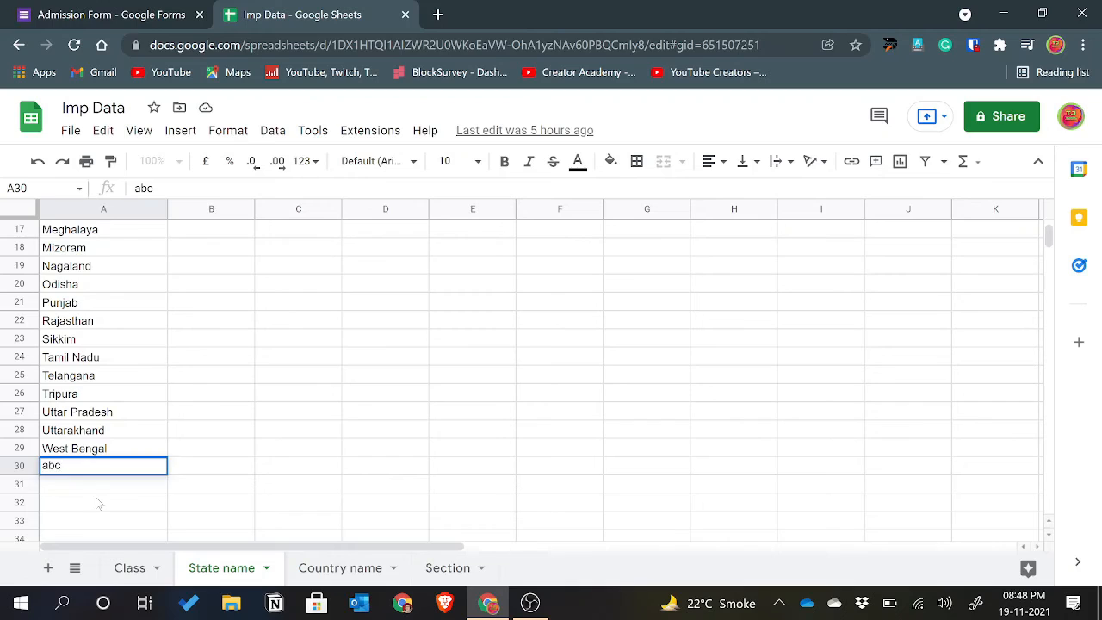
pyautogui.press('Return')
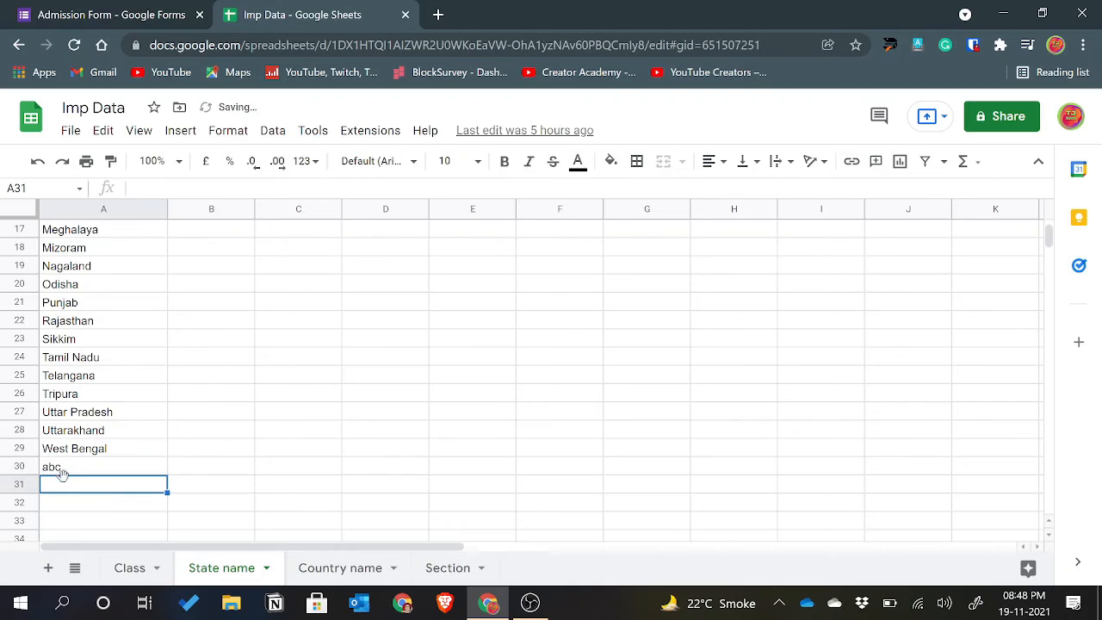
# Step: Compare the entries of the State name sheet with the State question's options in the Admission Form
pyautogui.click(69, 469)
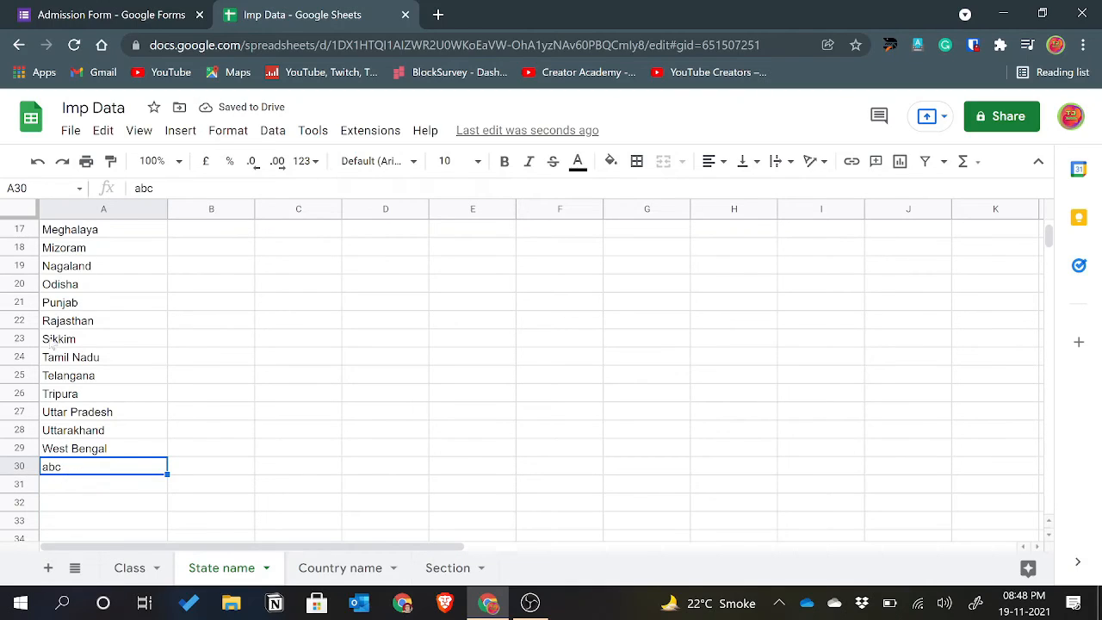
pyautogui.click(66, 381)
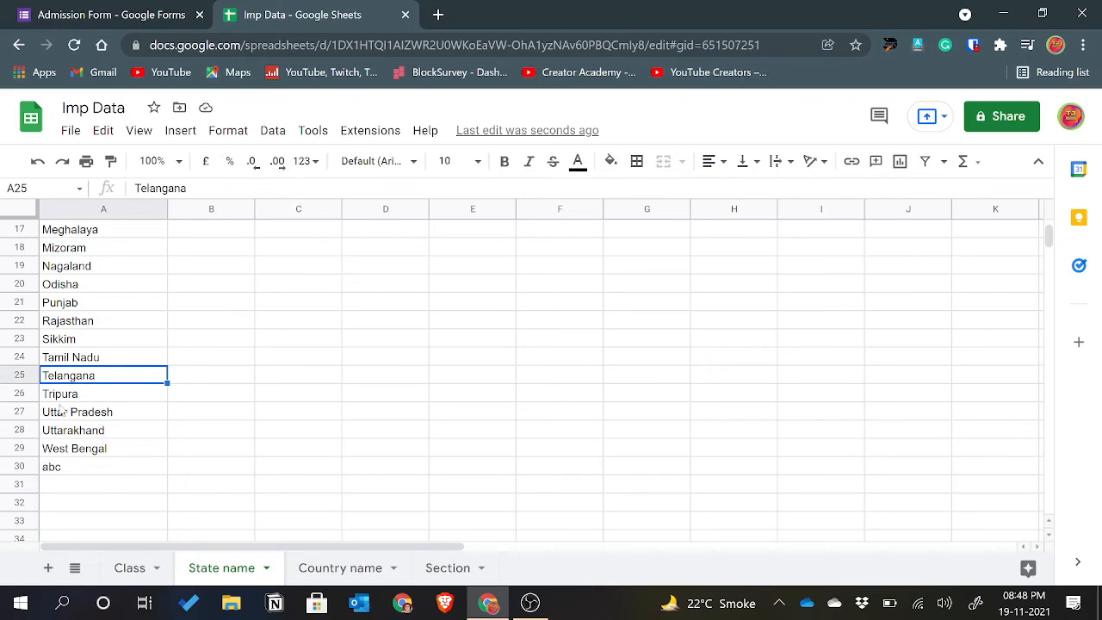
pyautogui.click(64, 412)
pyautogui.click(57, 467)
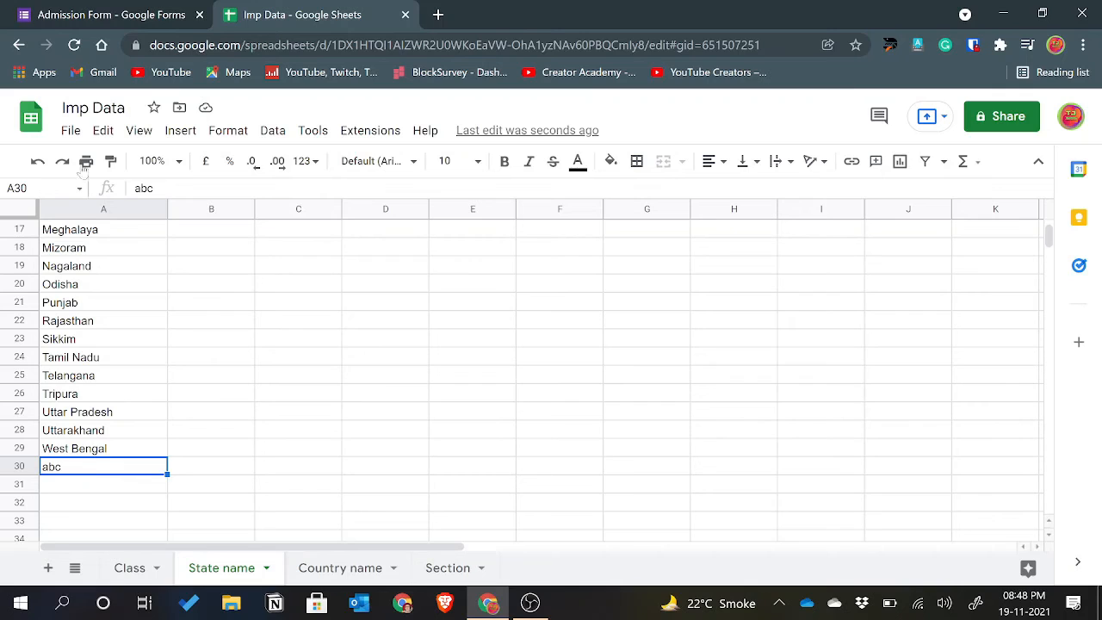
pyautogui.click(87, 6)
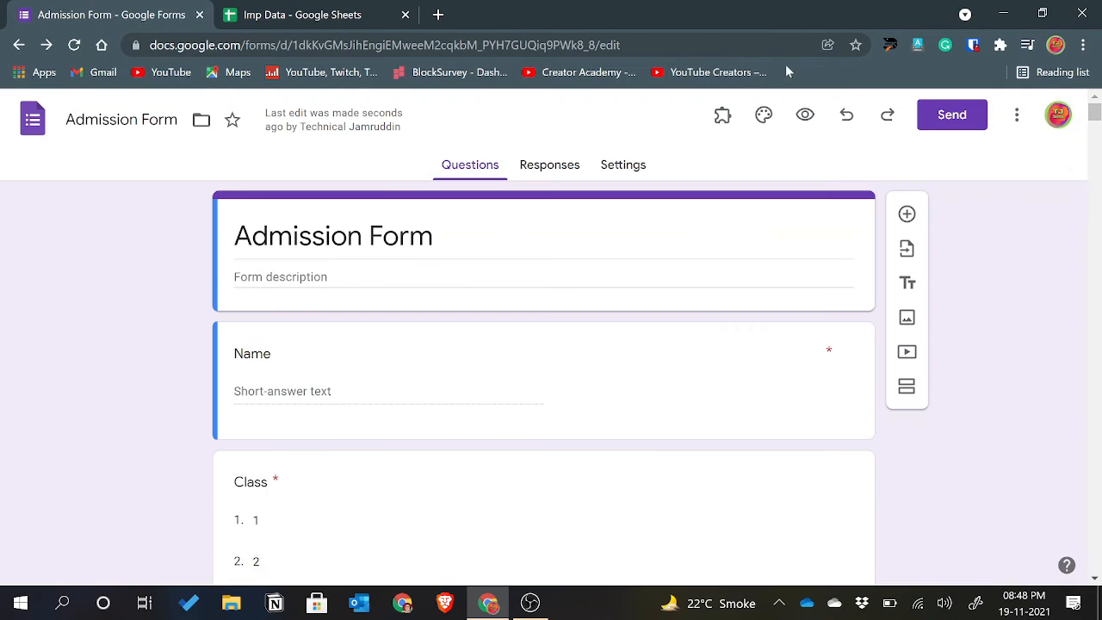
pyautogui.moveTo(1095, 119); pyautogui.dragTo(1099, 238)
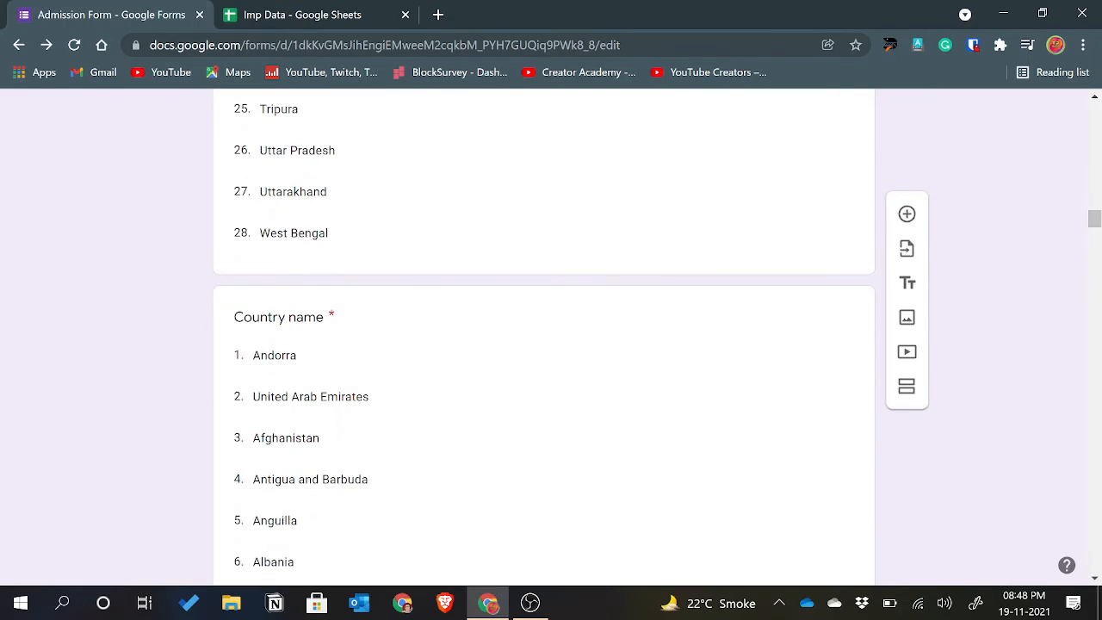
pyautogui.click(269, 11)
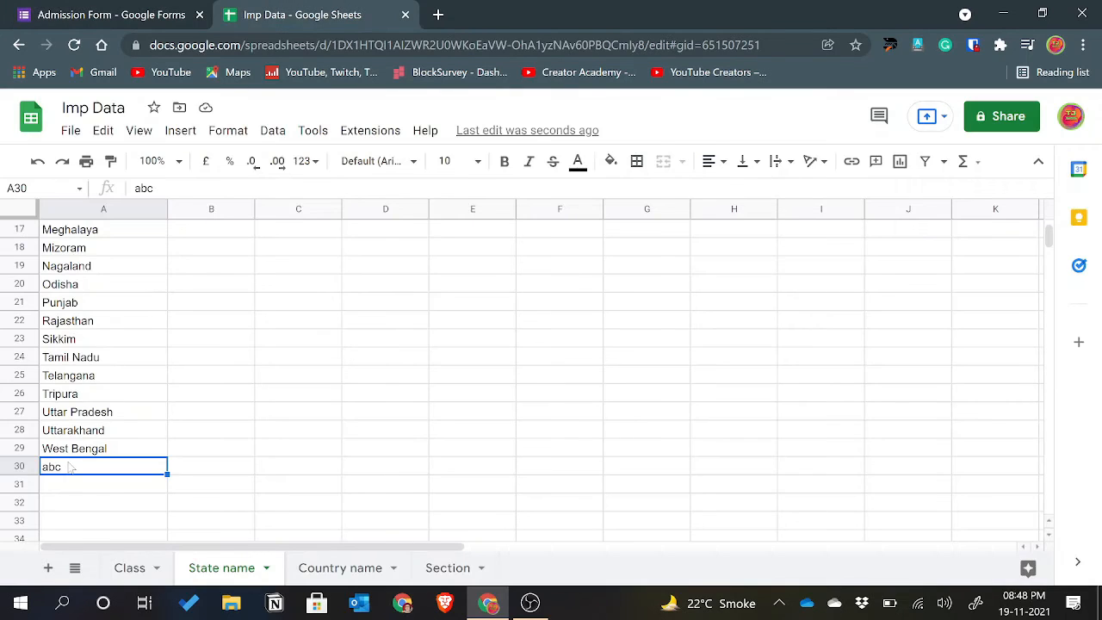
pyautogui.click(120, 12)
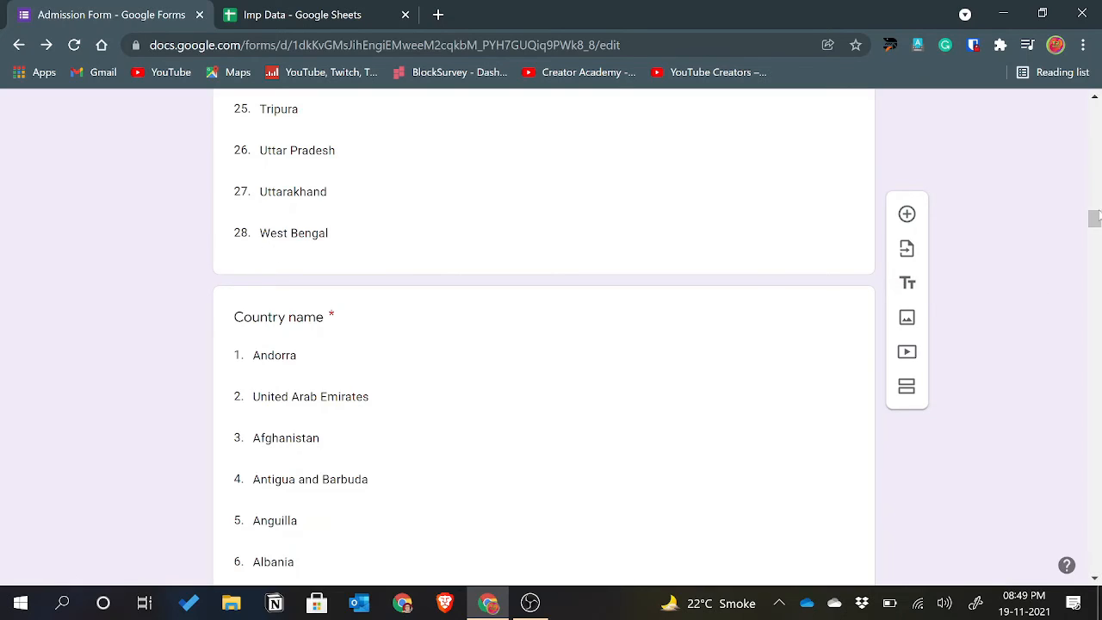
# Step: Start the Form Ranger add-on in the Admission Form to repopulate its questions from the Imp Data spreadsheet
pyautogui.moveTo(1099, 217); pyautogui.dragTo(1097, 102)
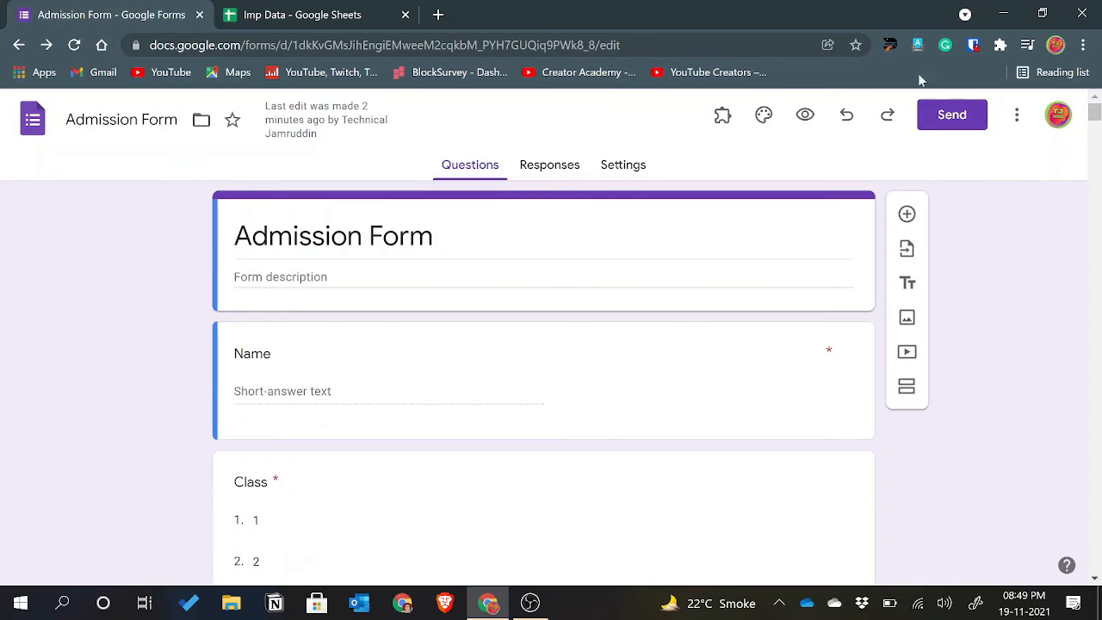
pyautogui.click(724, 117)
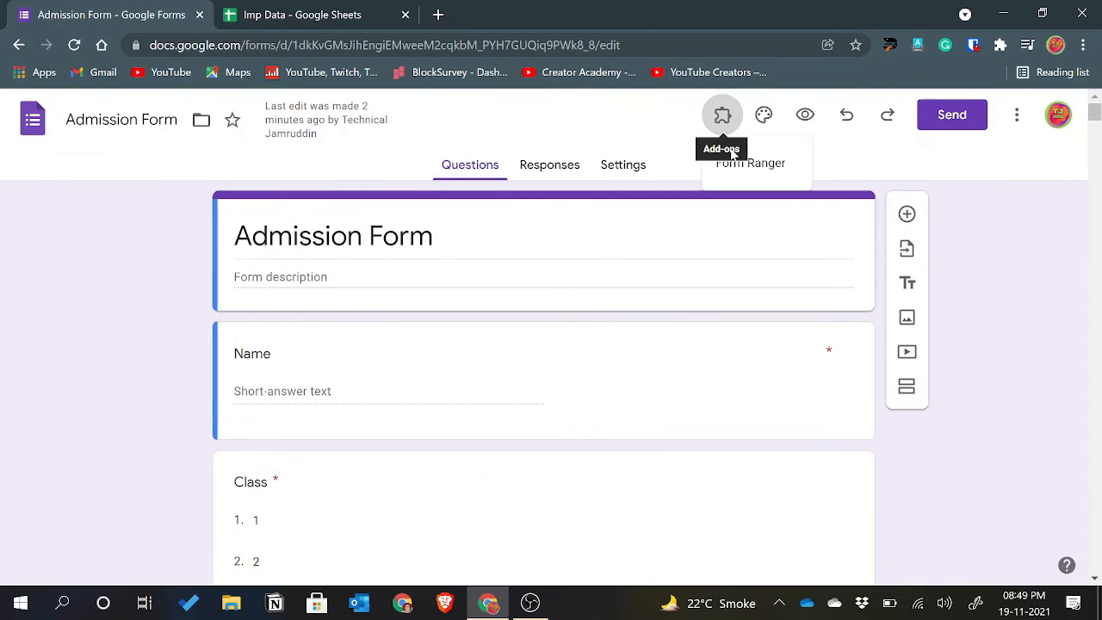
pyautogui.click(759, 171)
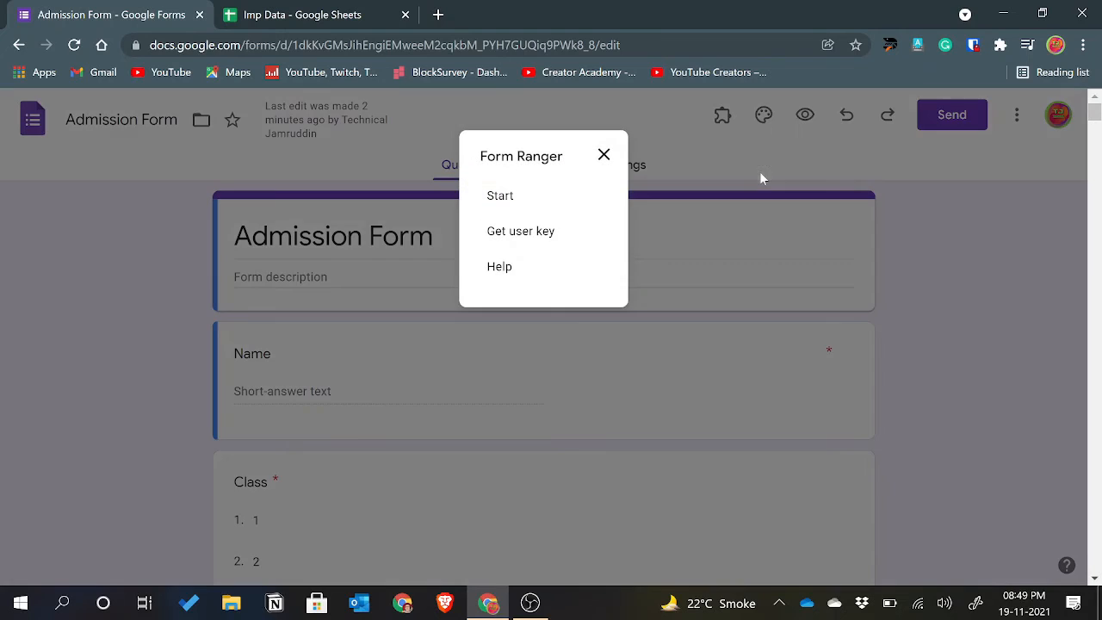
pyautogui.click(520, 197)
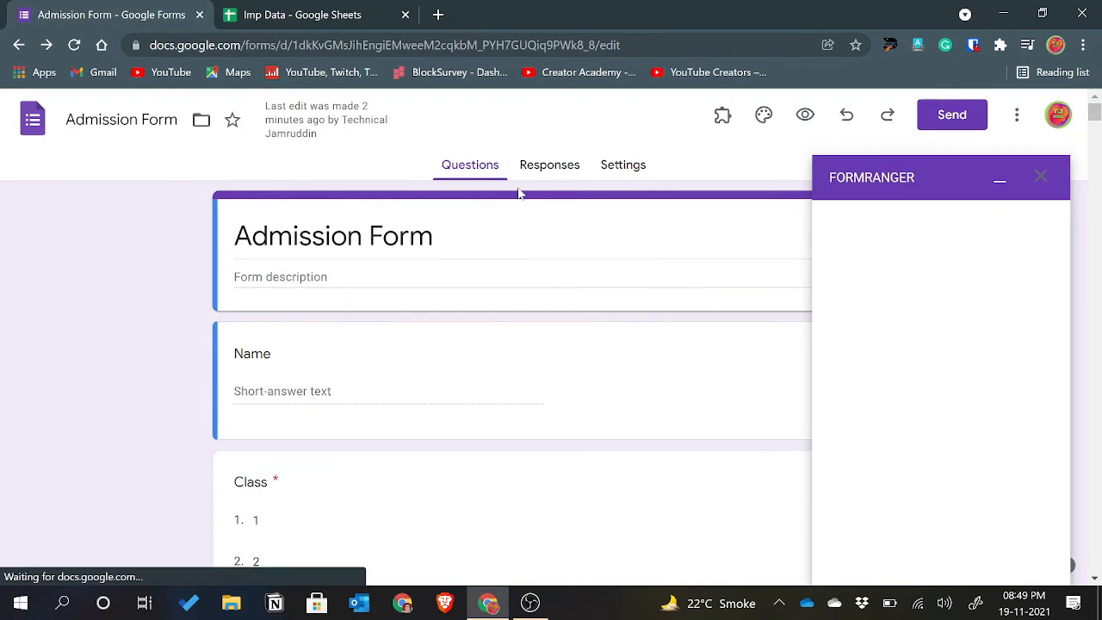
pyautogui.click(303, 17)
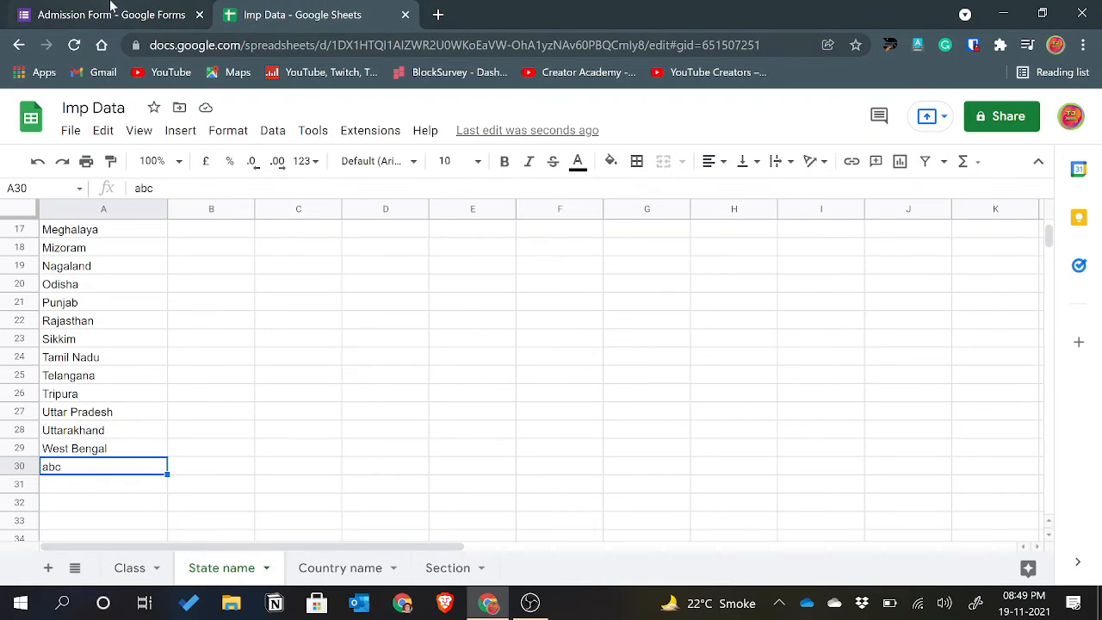
pyautogui.click(112, 15)
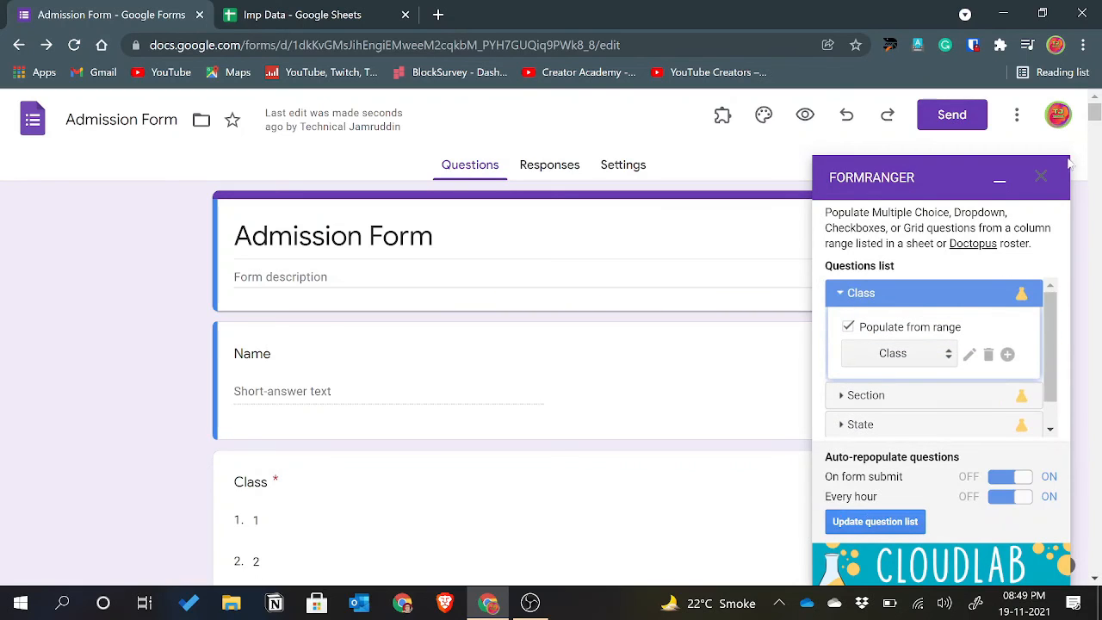
# Step: Check the end of the form's State options for abc against the State name sheet
pyautogui.moveTo(1094, 112); pyautogui.dragTo(1095, 222)
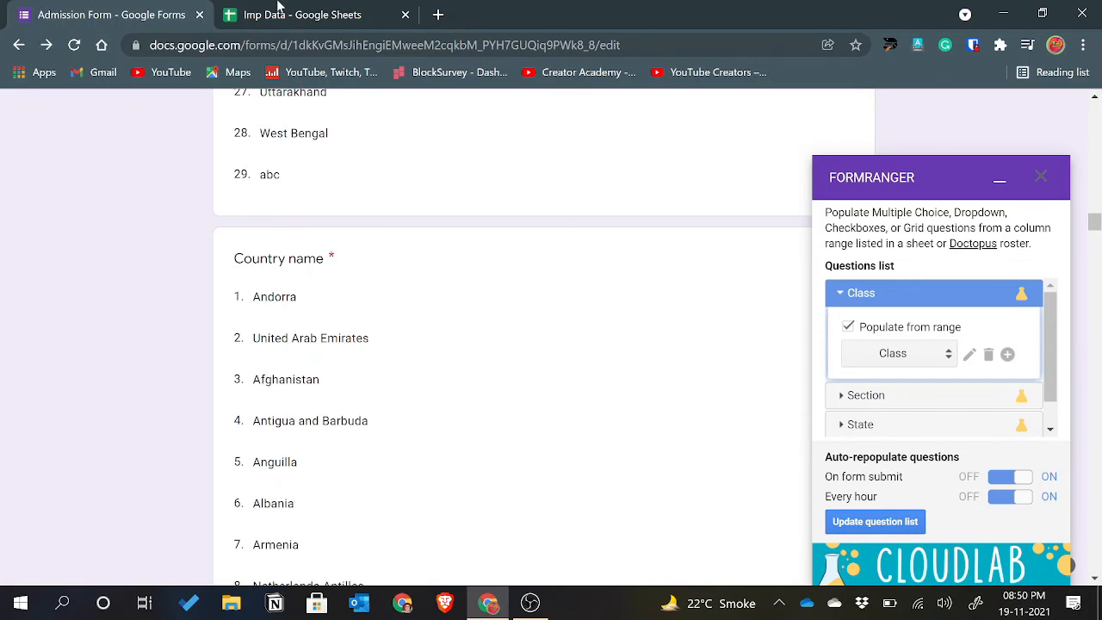
pyautogui.click(277, 12)
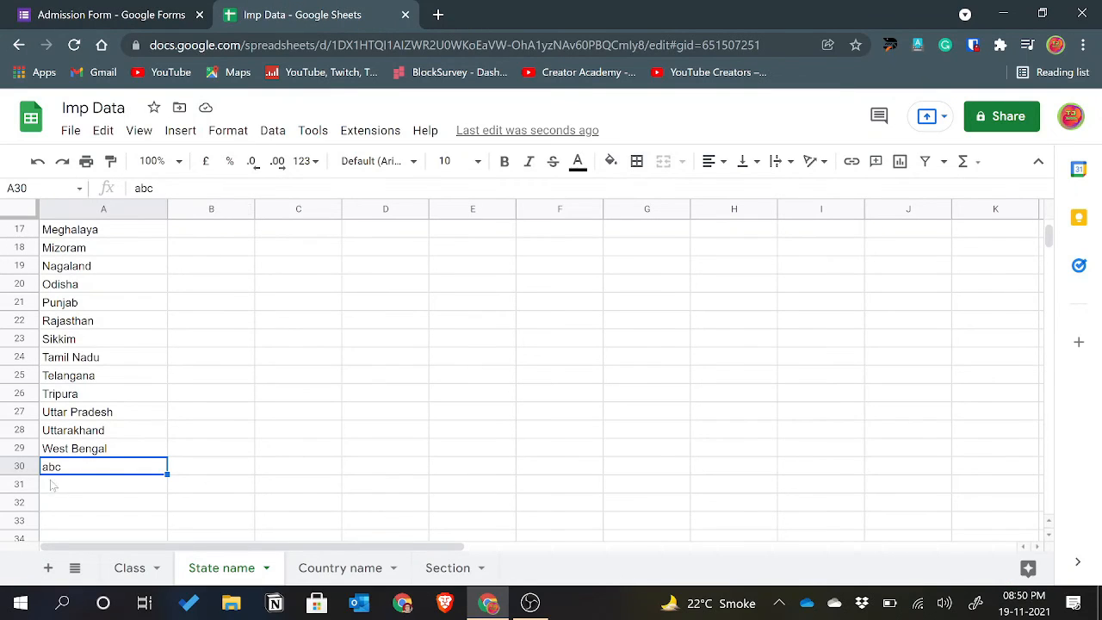
pyautogui.click(170, 10)
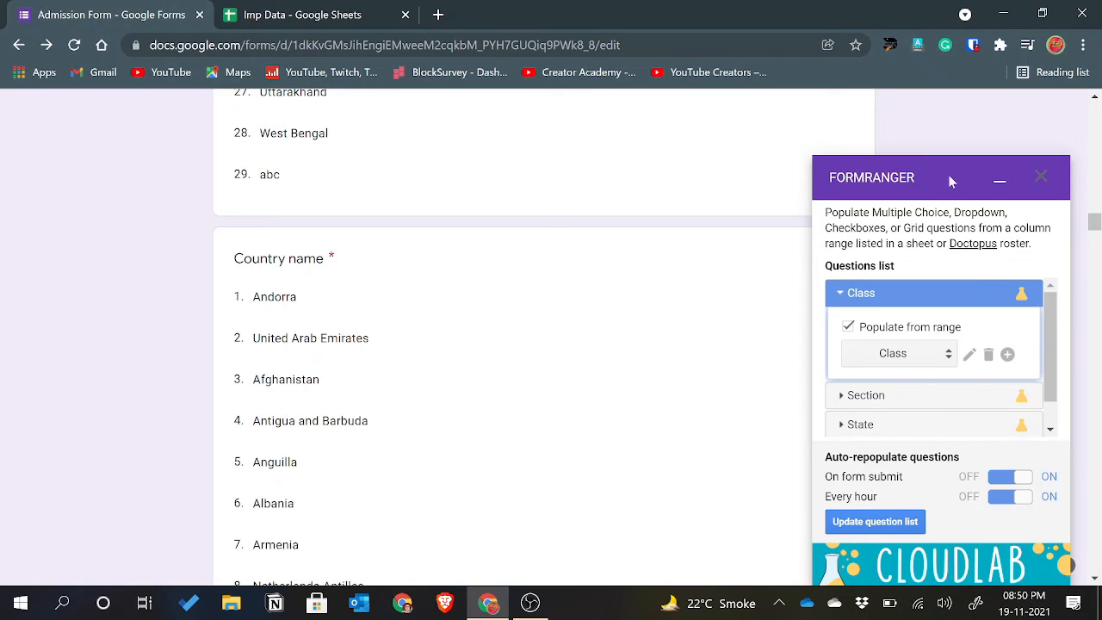
# Step: Delete the abc entry from cell A30 of the State name sheet in the Imp Data spreadsheet
pyautogui.click(376, 10)
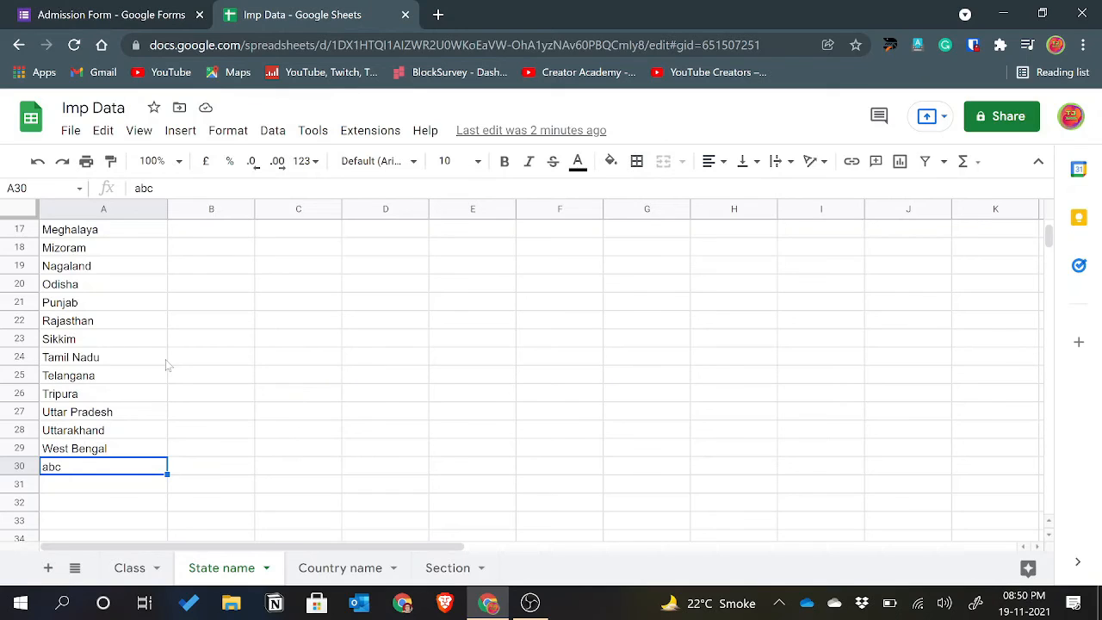
pyautogui.press('Delete')
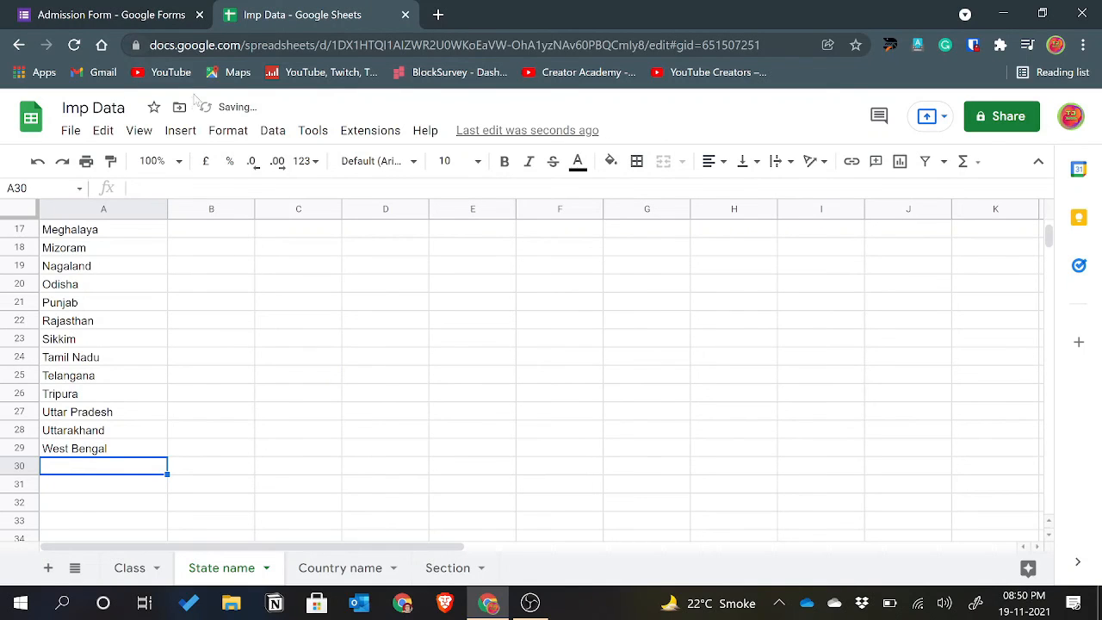
# Step: Restart the Form Ranger add-on in the Admission Form to repopulate its questions without the deleted abc entry, and close its panel
pyautogui.click(110, 10)
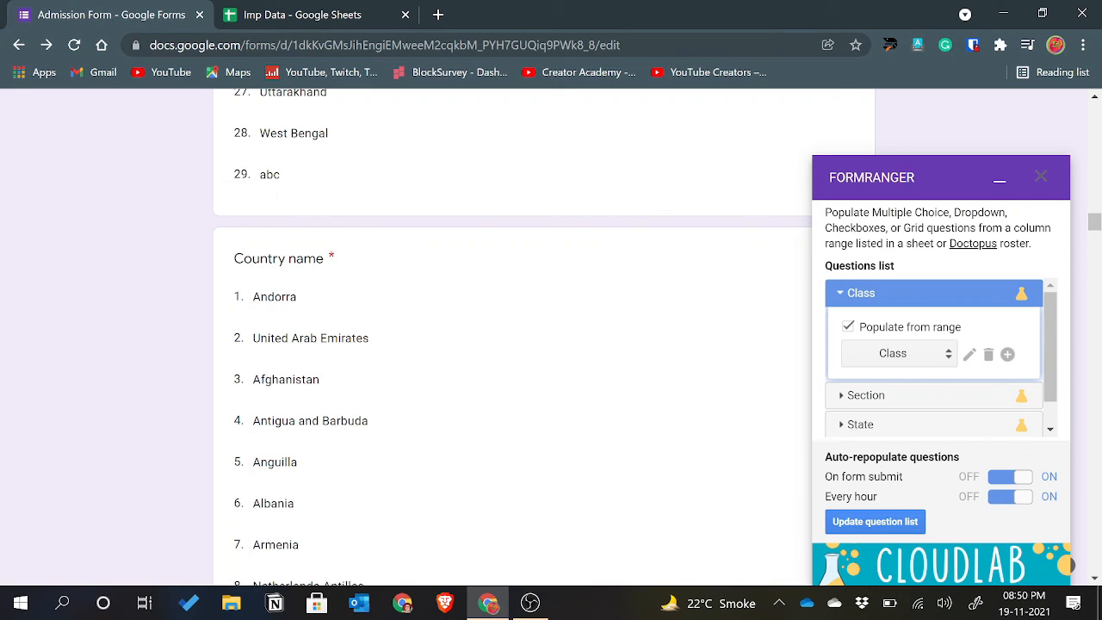
pyautogui.click(1050, 178)
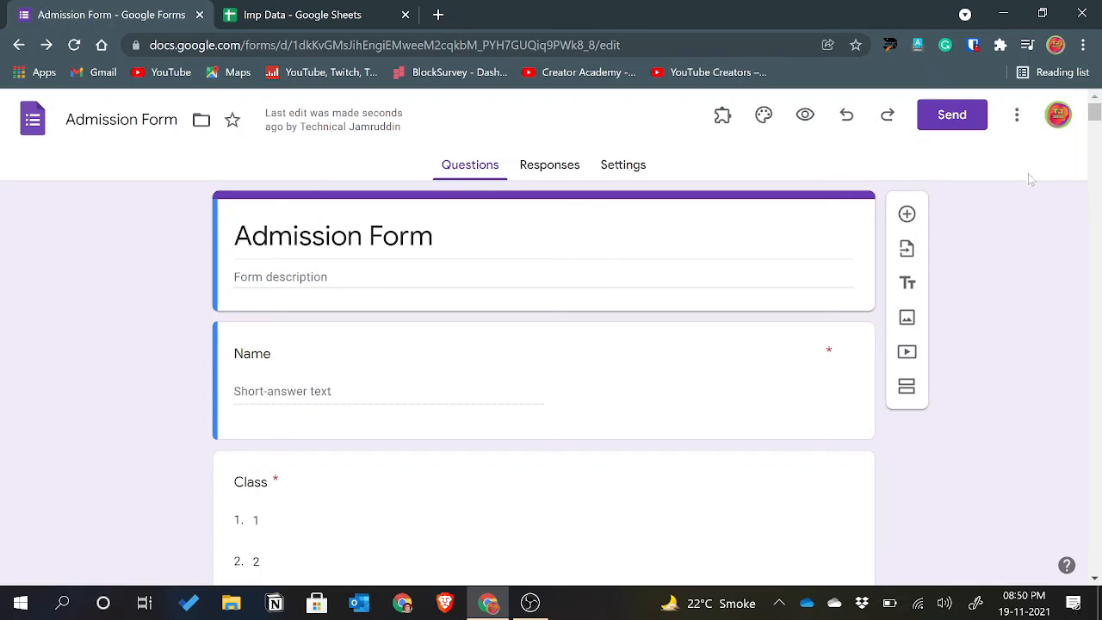
pyautogui.click(722, 116)
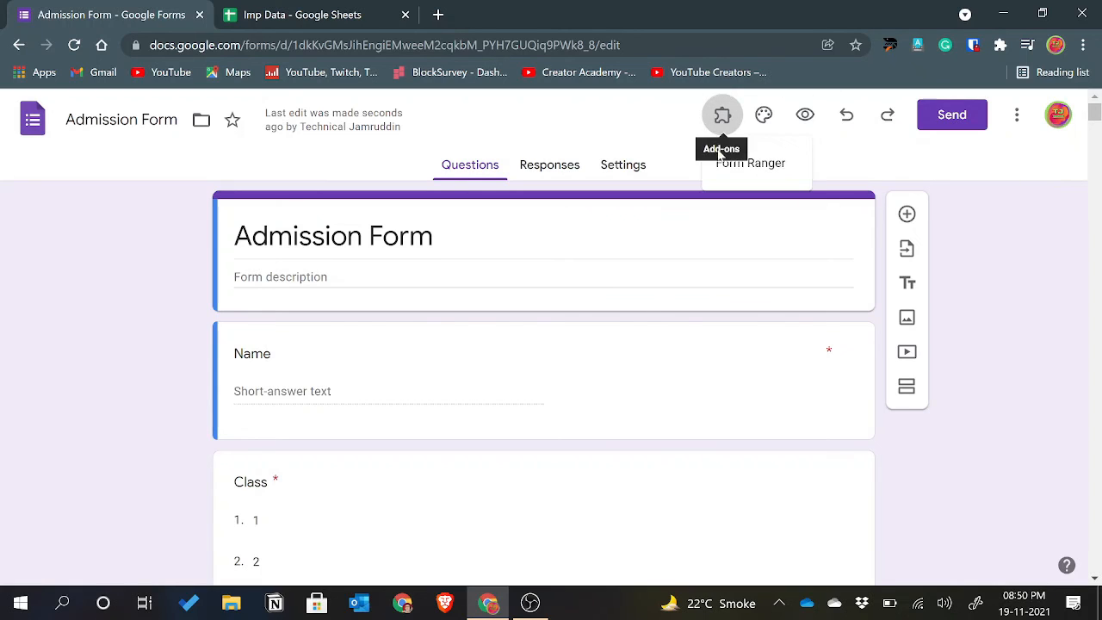
pyautogui.click(722, 165)
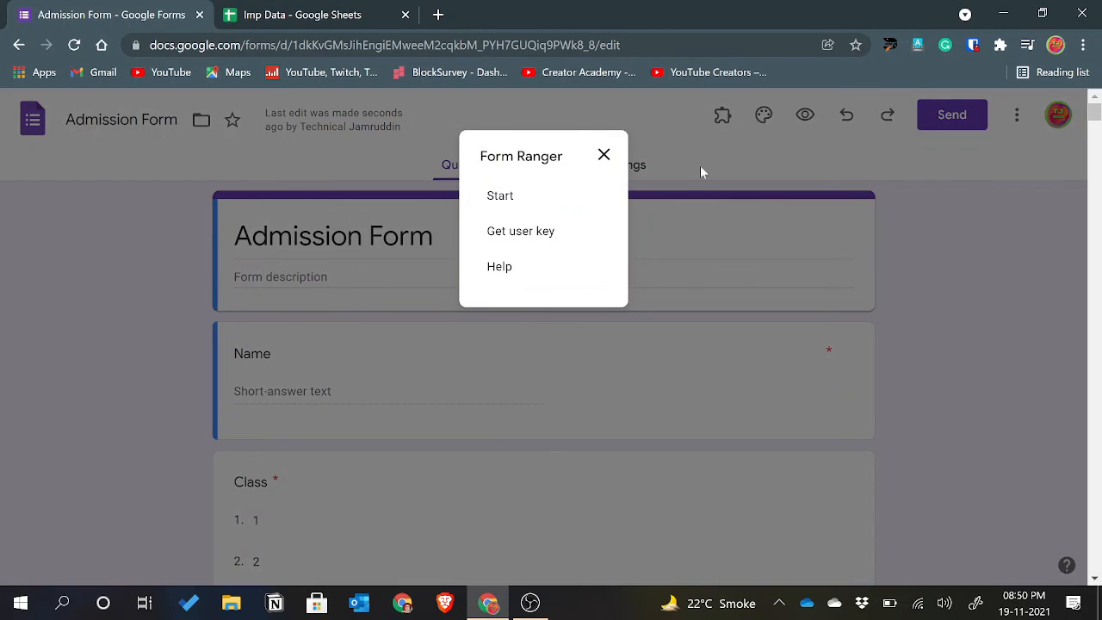
pyautogui.click(516, 205)
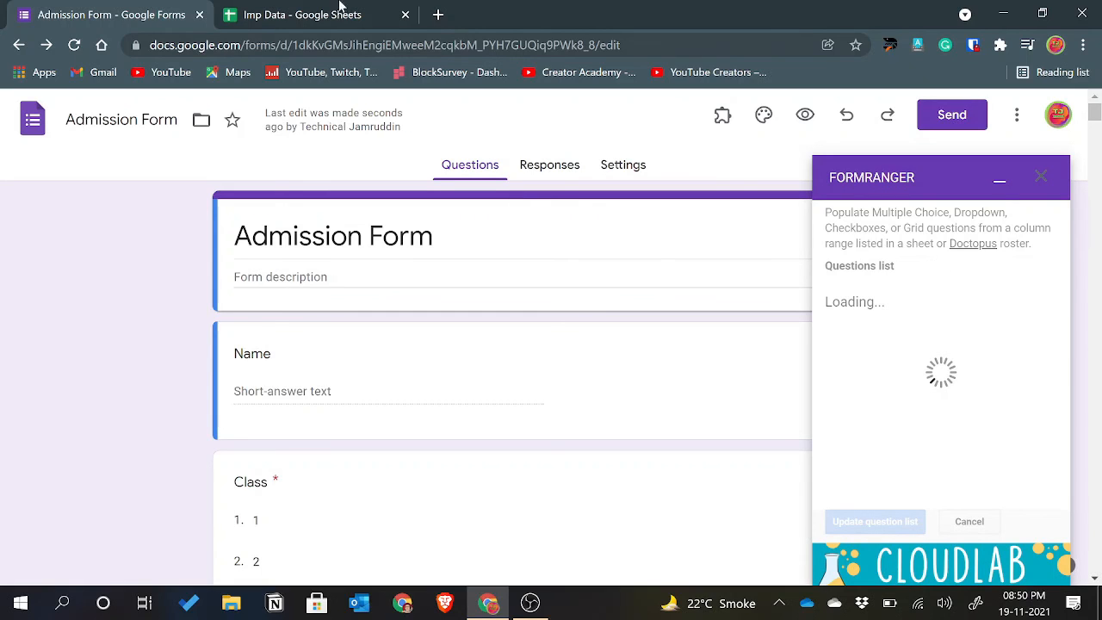
pyautogui.click(297, 12)
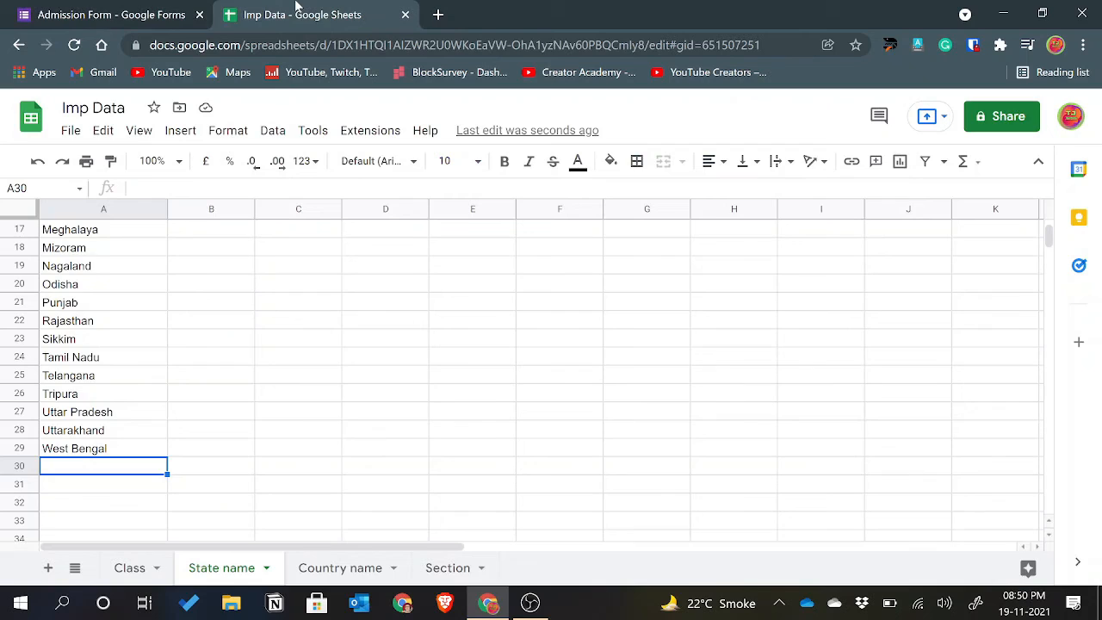
pyautogui.click(104, 8)
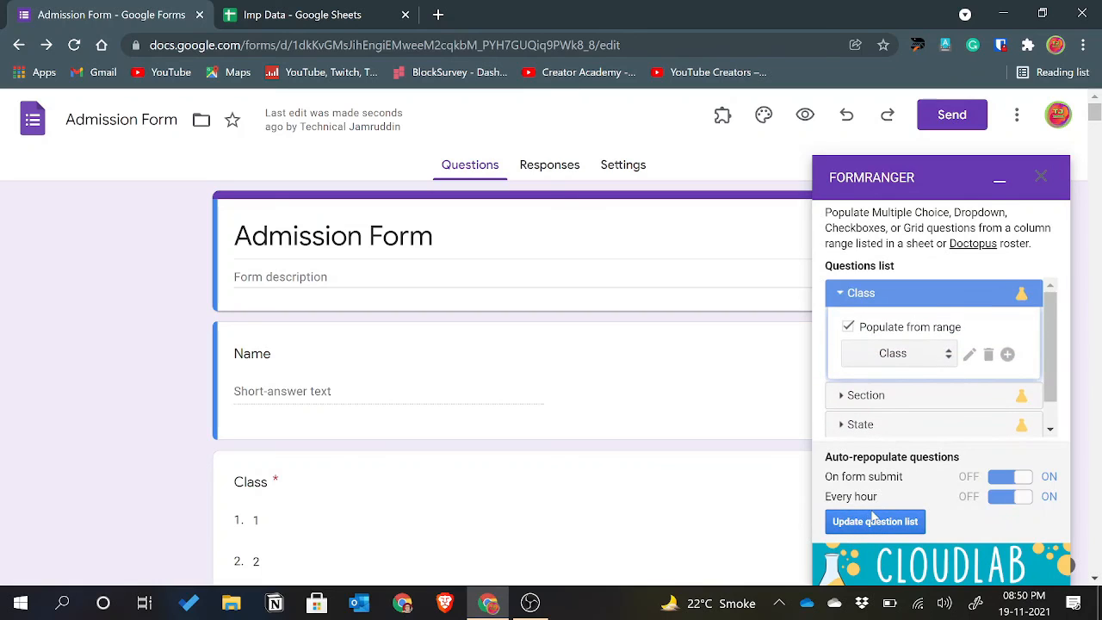
pyautogui.click(1042, 183)
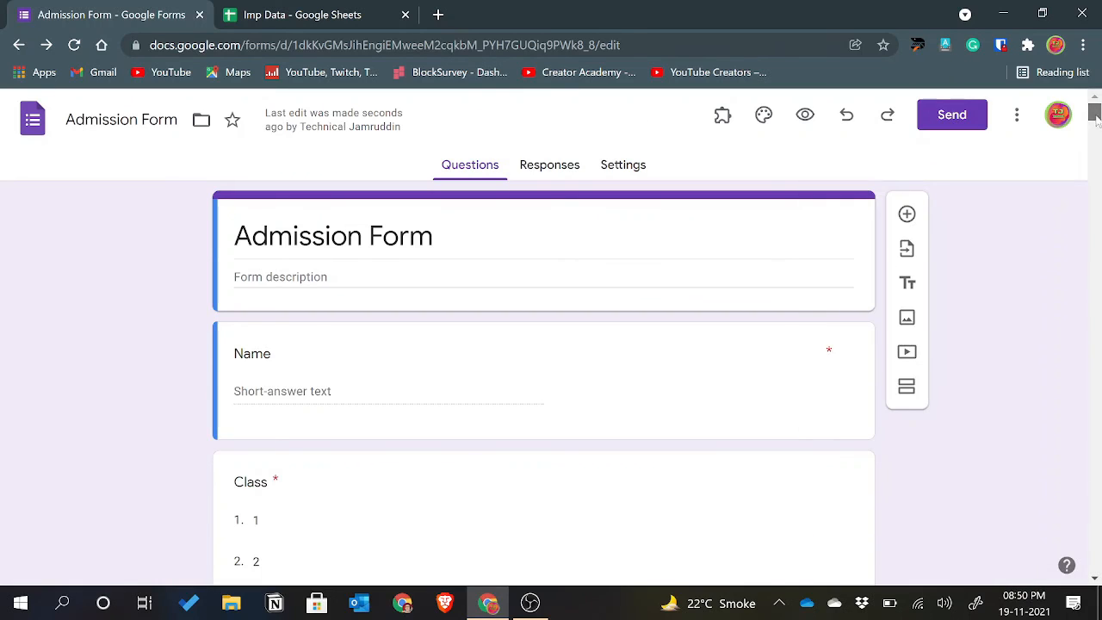
# Step: Compare the end of the State question's options with the last entries of the State name sheet
pyautogui.moveTo(1094, 117); pyautogui.dragTo(1099, 217)
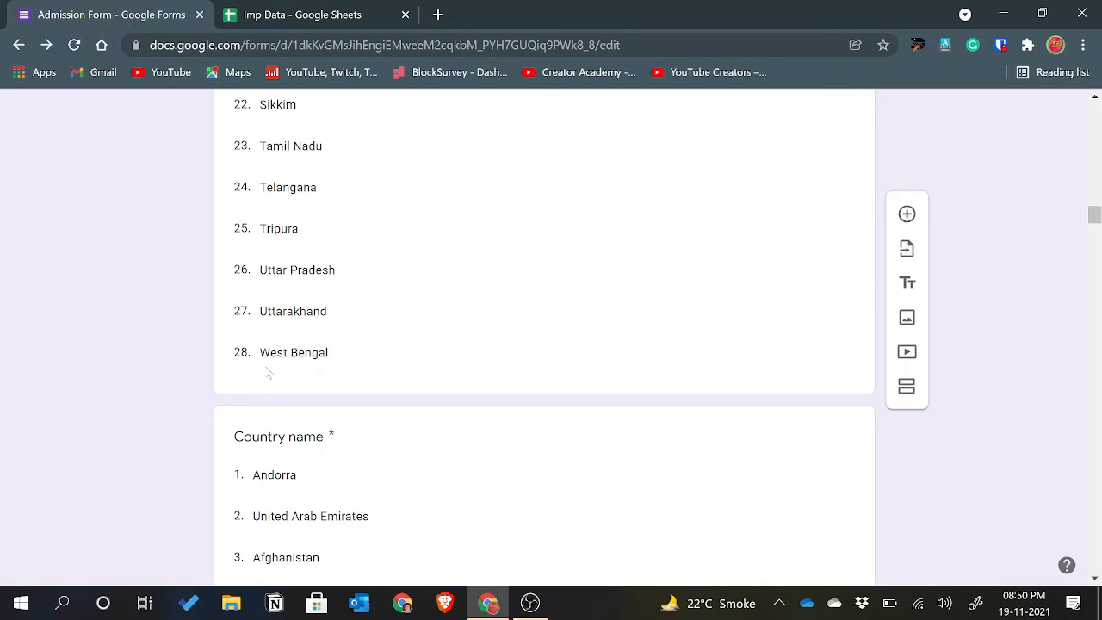
pyautogui.click(324, 10)
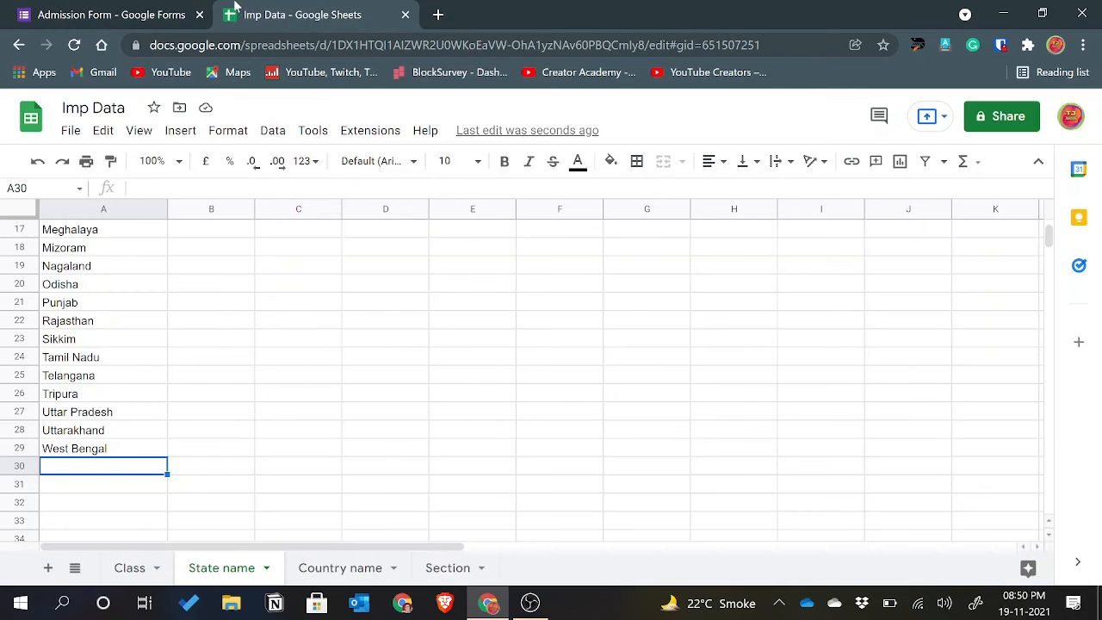
pyautogui.click(157, 7)
pyautogui.click(232, 9)
# Step: Review the Class sheet of Imp Data alongside the Admission Form's questions down to the end of the Country name options
pyautogui.click(137, 568)
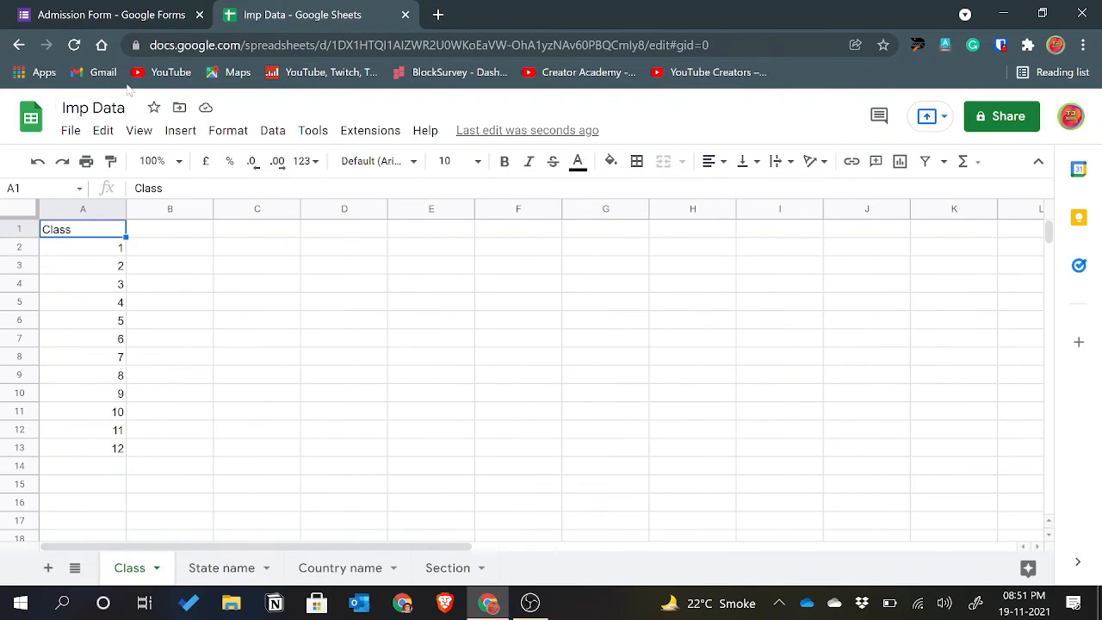
pyautogui.click(138, 11)
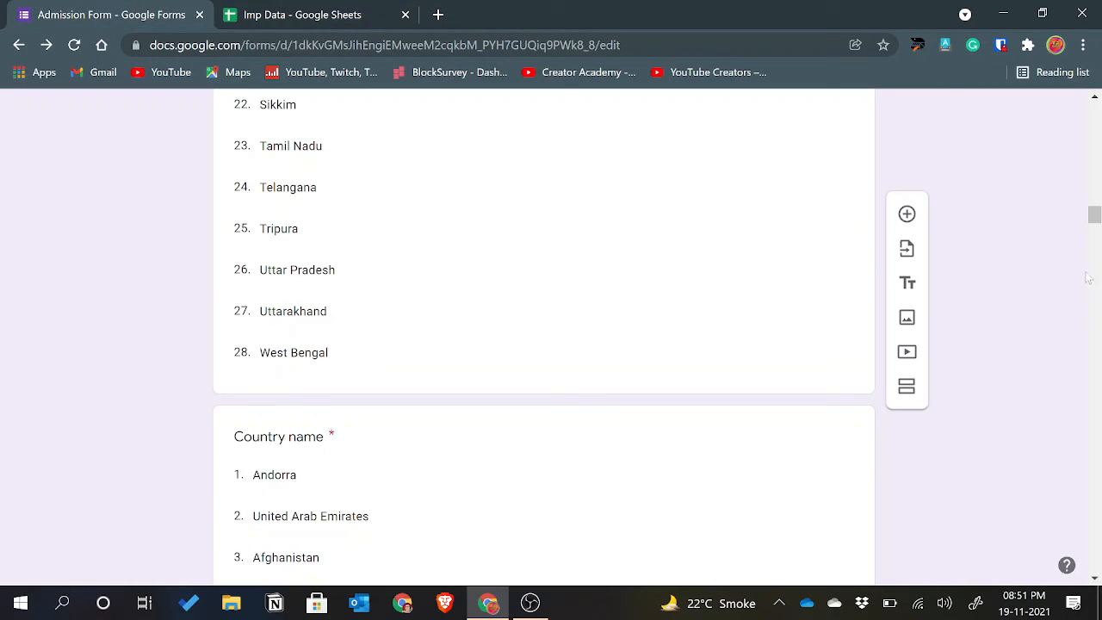
pyautogui.moveTo(1094, 215); pyautogui.dragTo(1095, 456)
pyautogui.moveTo(1101, 529); pyautogui.dragTo(1101, 78)
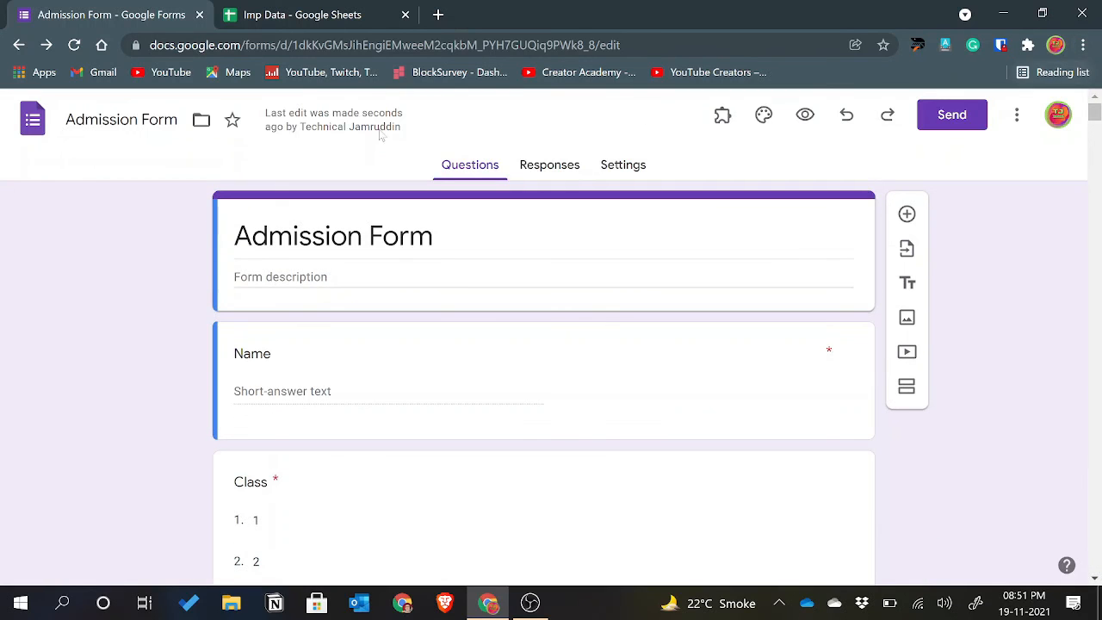
pyautogui.click(355, 11)
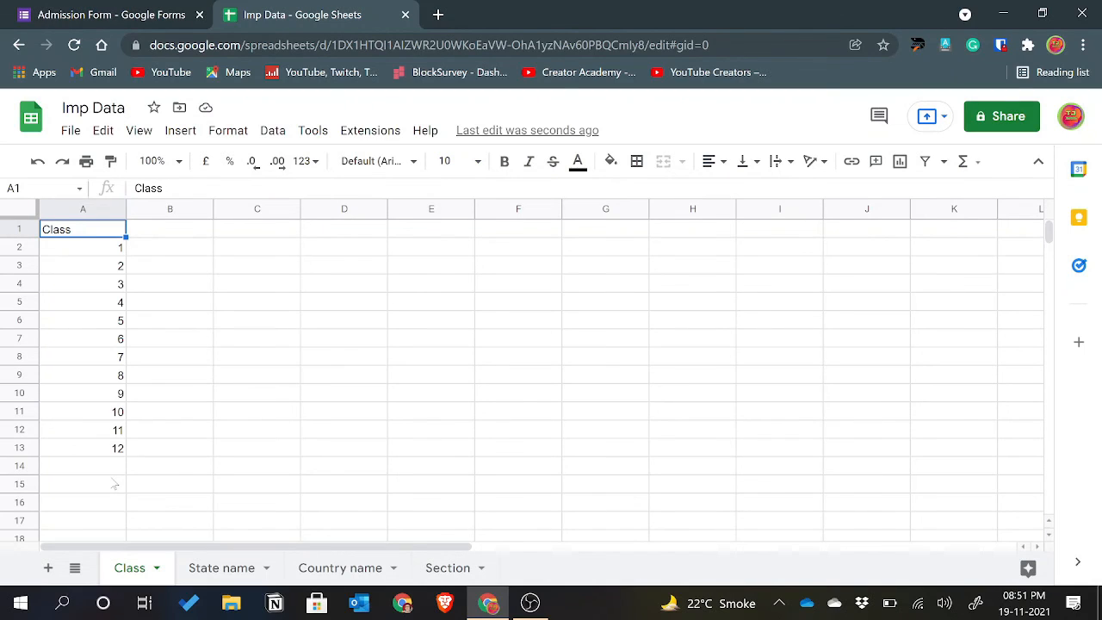
pyautogui.click(188, 7)
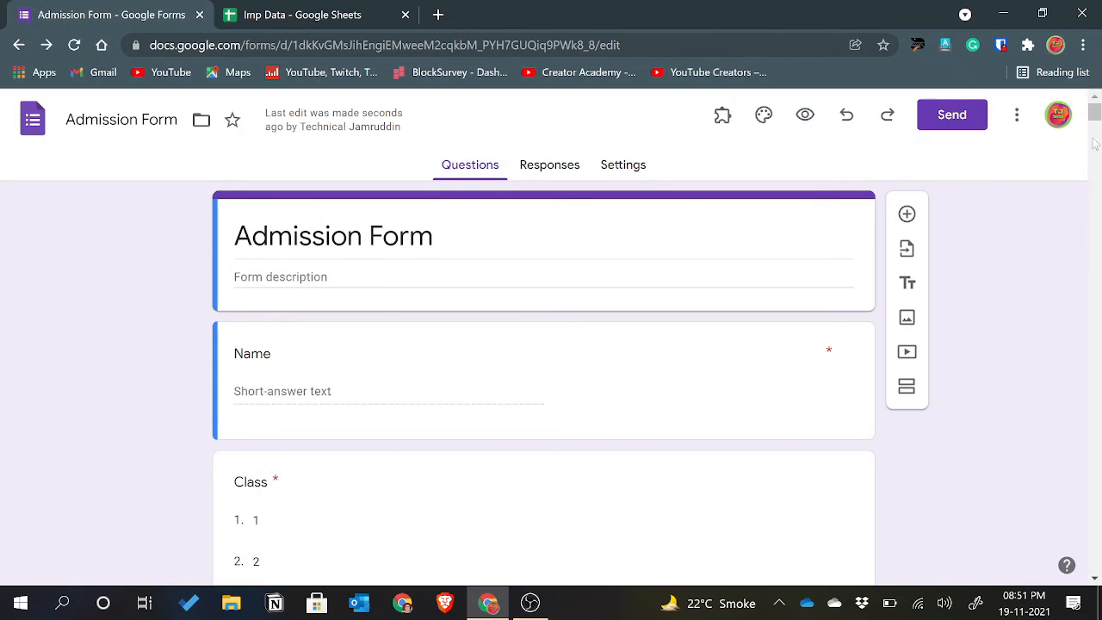
pyautogui.moveTo(1096, 112); pyautogui.dragTo(1096, 562)
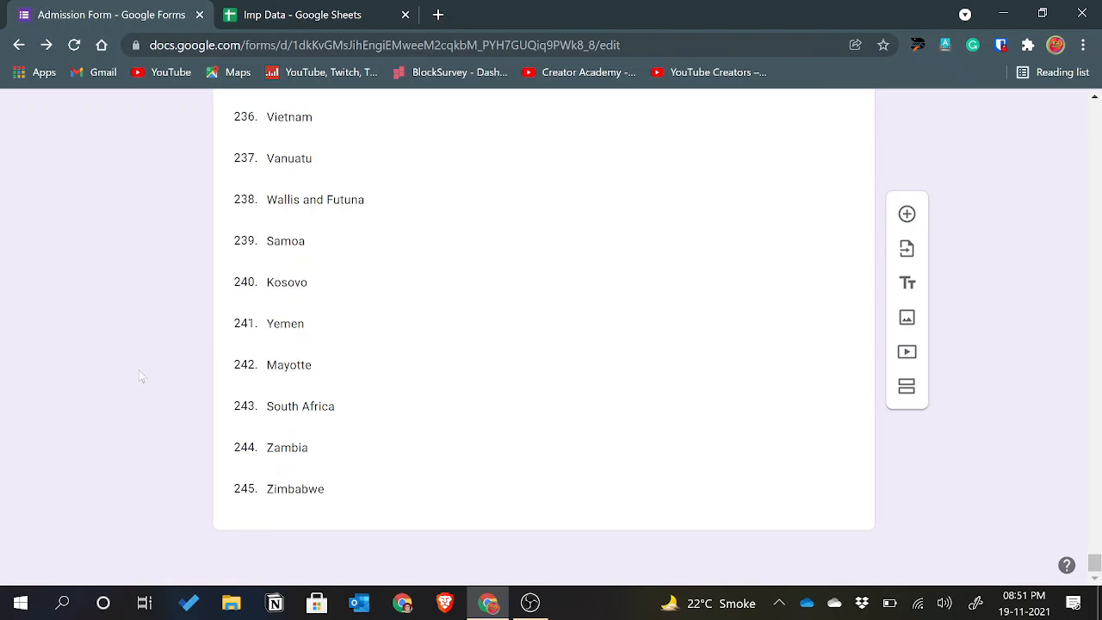
pyautogui.click(267, 8)
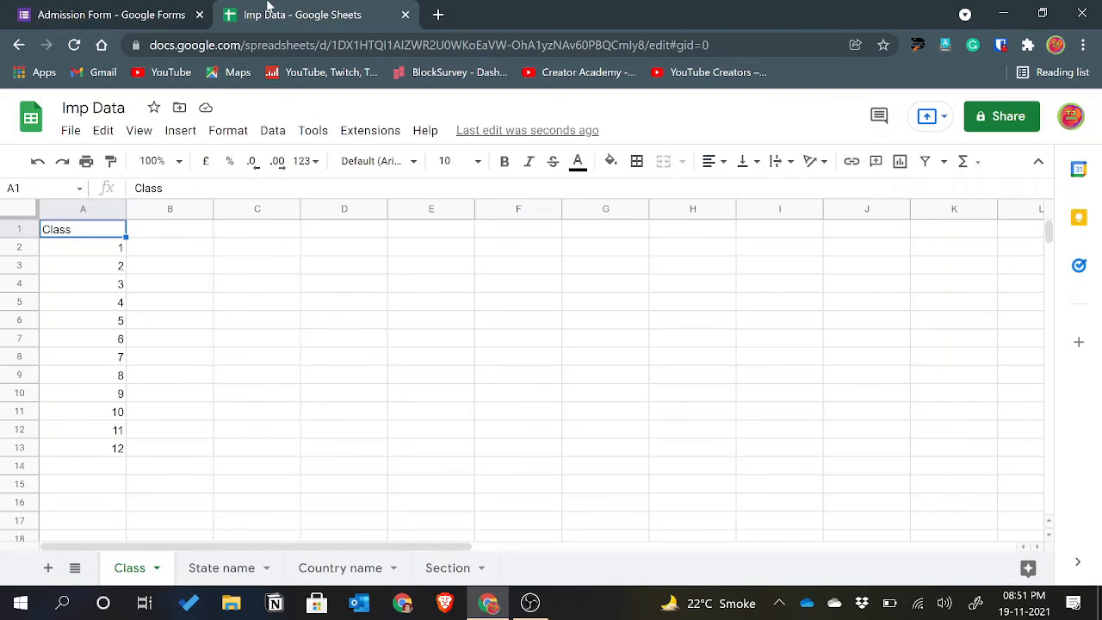
pyautogui.click(145, 6)
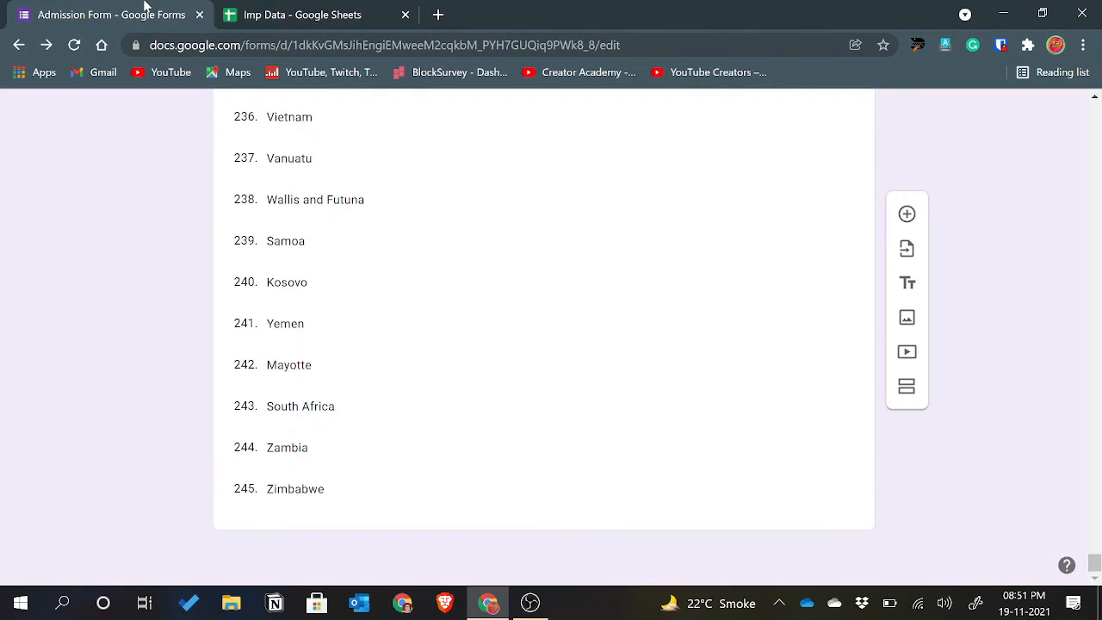